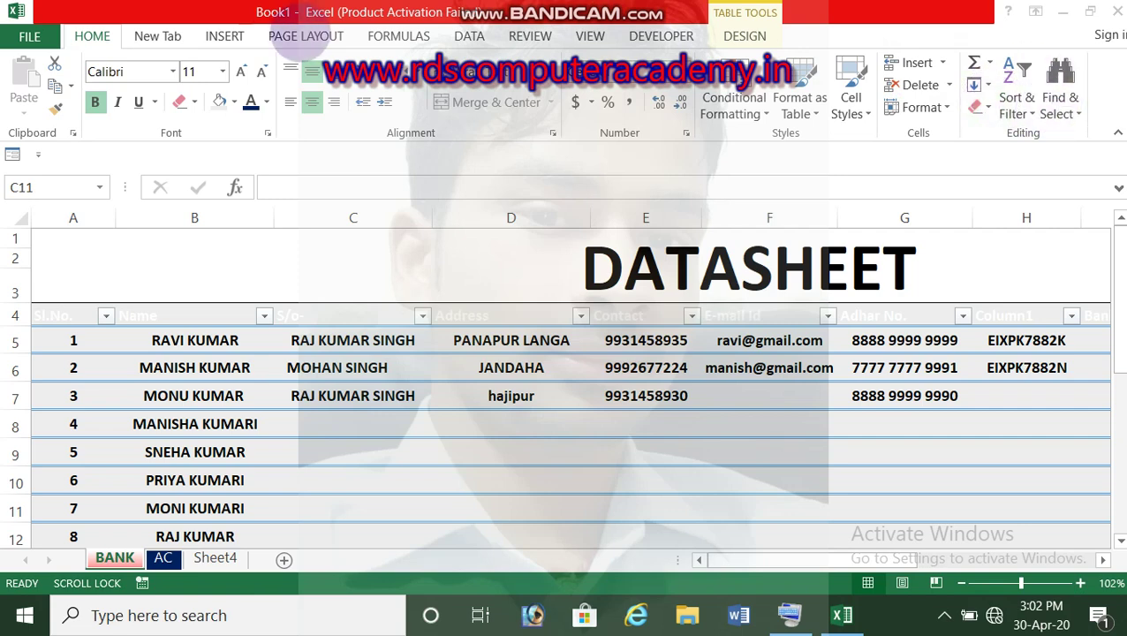
{"action": "left_click", "coordinate": [217, 40]}
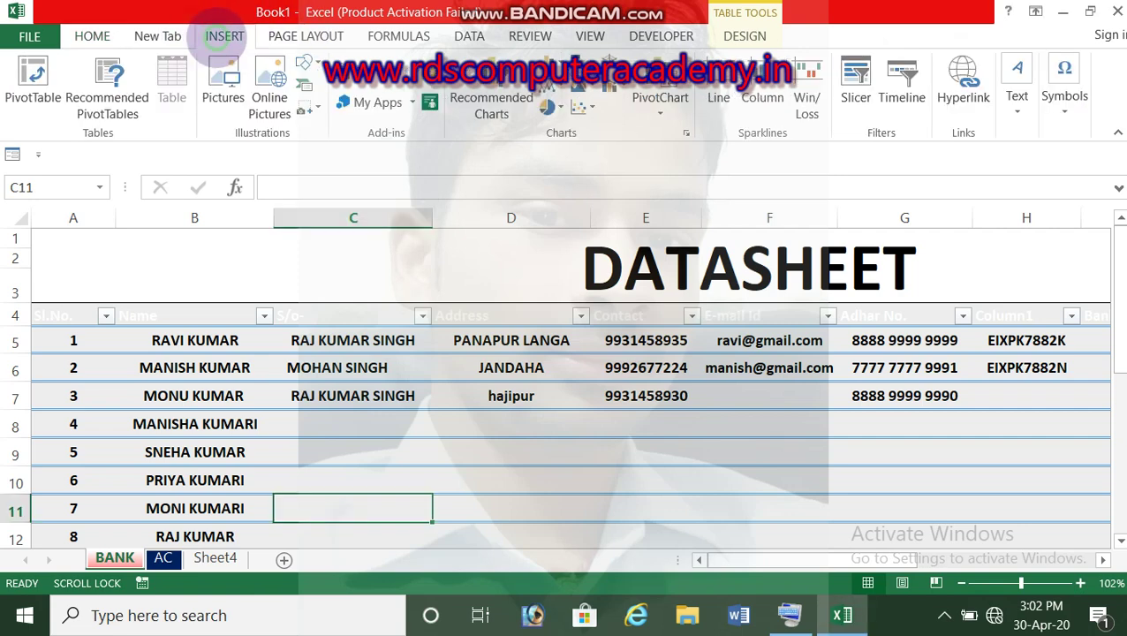
{"action": "double_click", "coordinate": [221, 37]}
{"action": "double_click", "coordinate": [91, 37]}
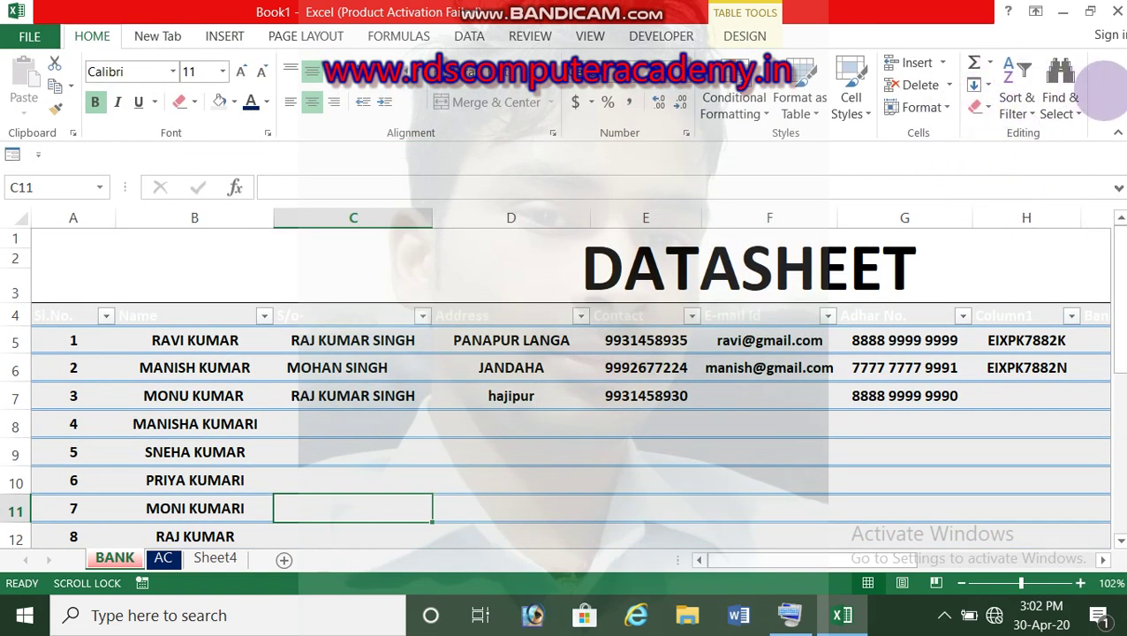
Open the list of AutoSum functions and review the options it offers
{"action": "key", "text": "alt"}
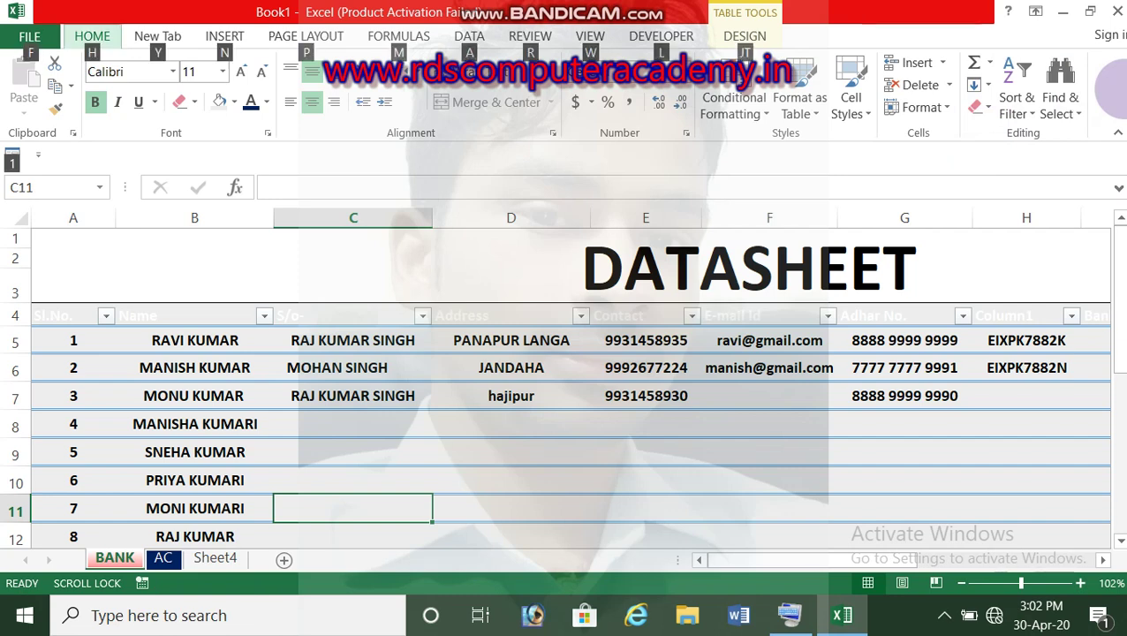
{"action": "key", "text": "h"}
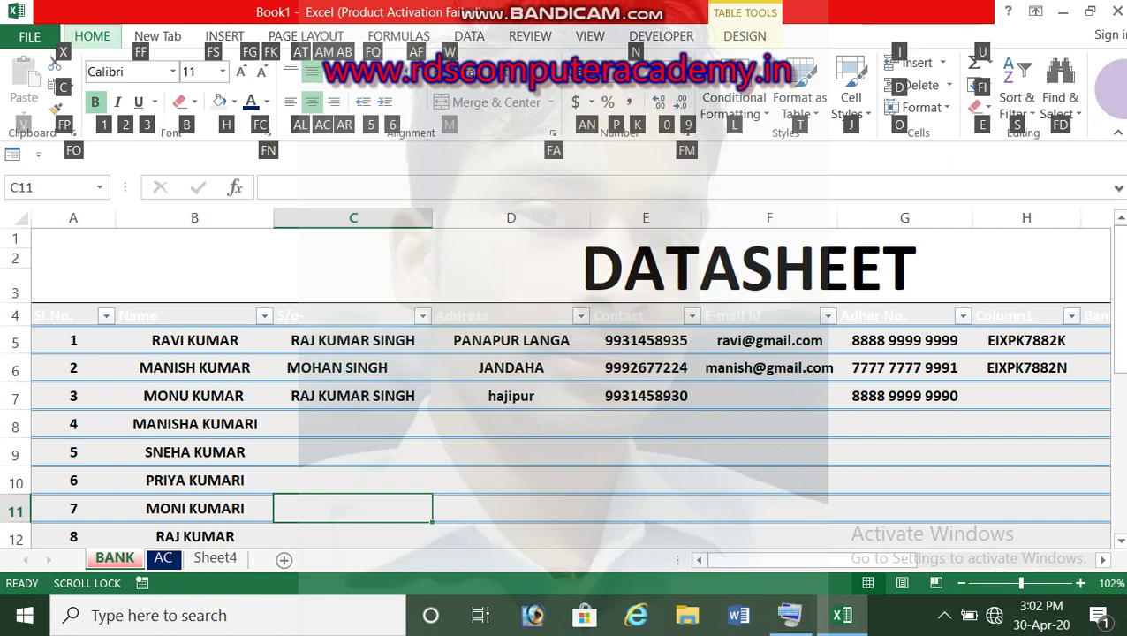
{"action": "key", "text": "u"}
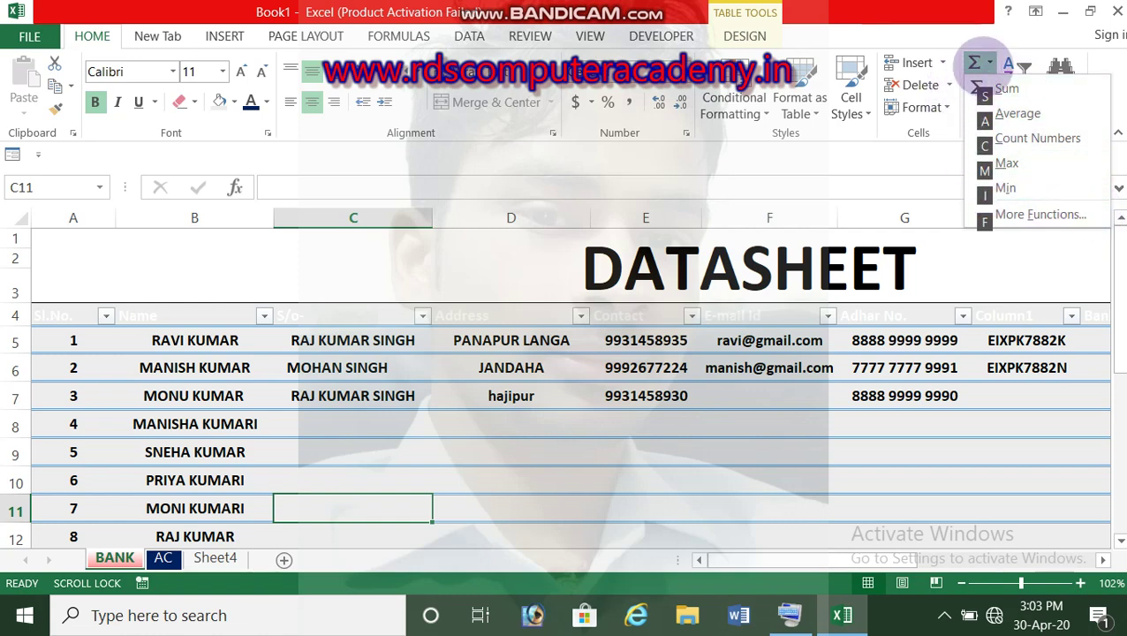
{"action": "left_click", "coordinate": [987, 62]}
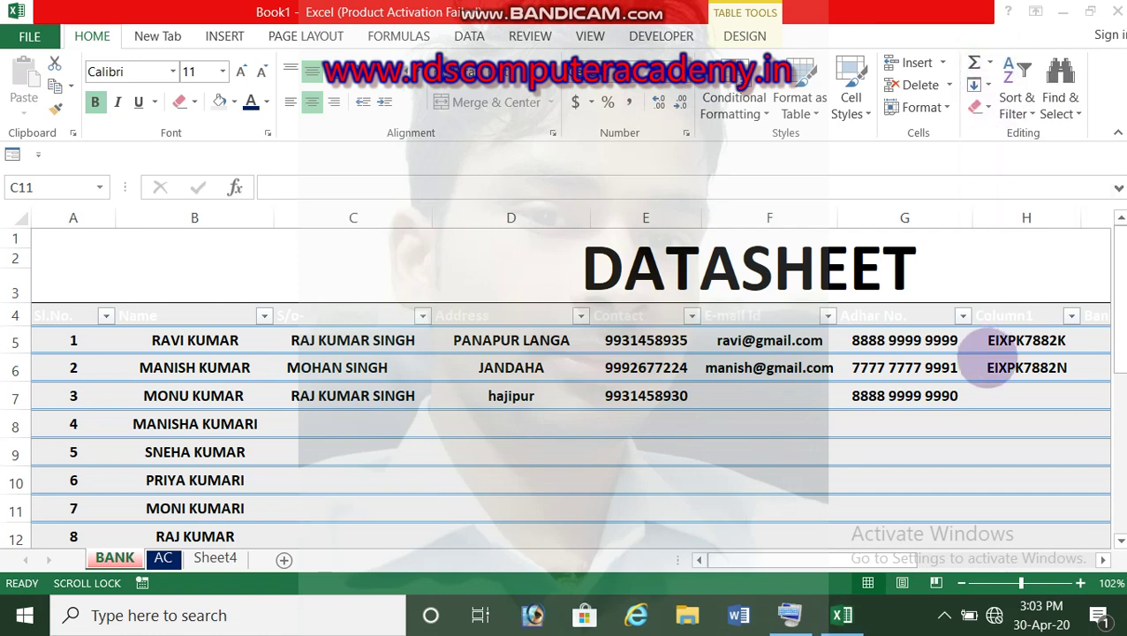
Examine the formulas behind the first Obtained marks values in cells V5 and V6 of the BANK sheet
{"action": "left_click", "coordinate": [993, 558]}
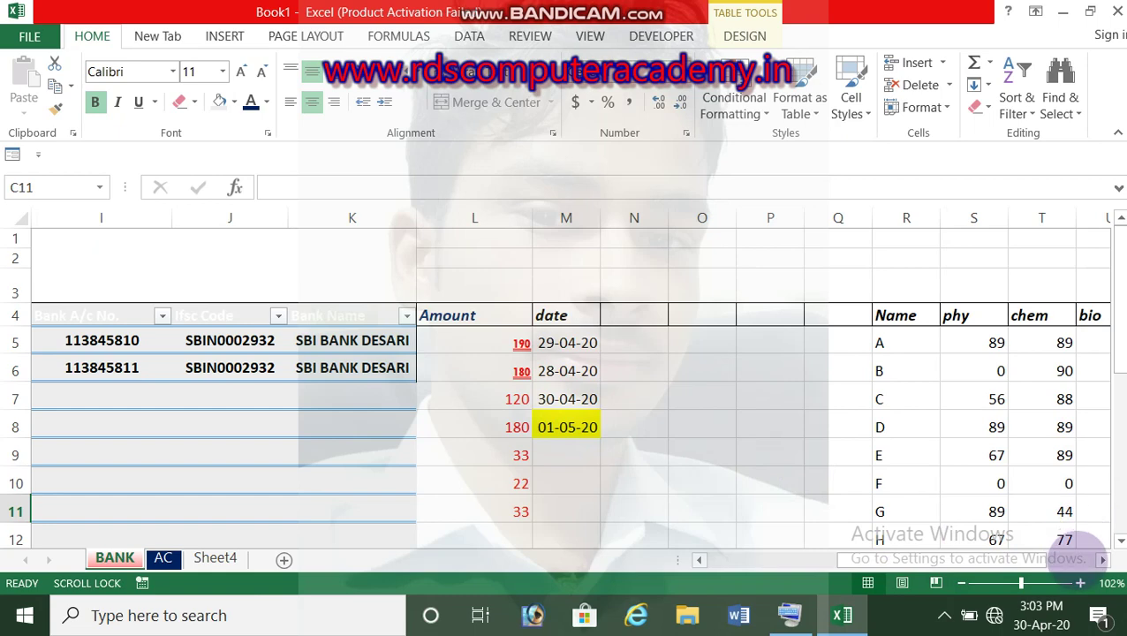
{"action": "left_click", "coordinate": [1079, 556]}
{"action": "left_click_drag", "start_coordinate": [980, 558], "coordinate": [885, 559]}
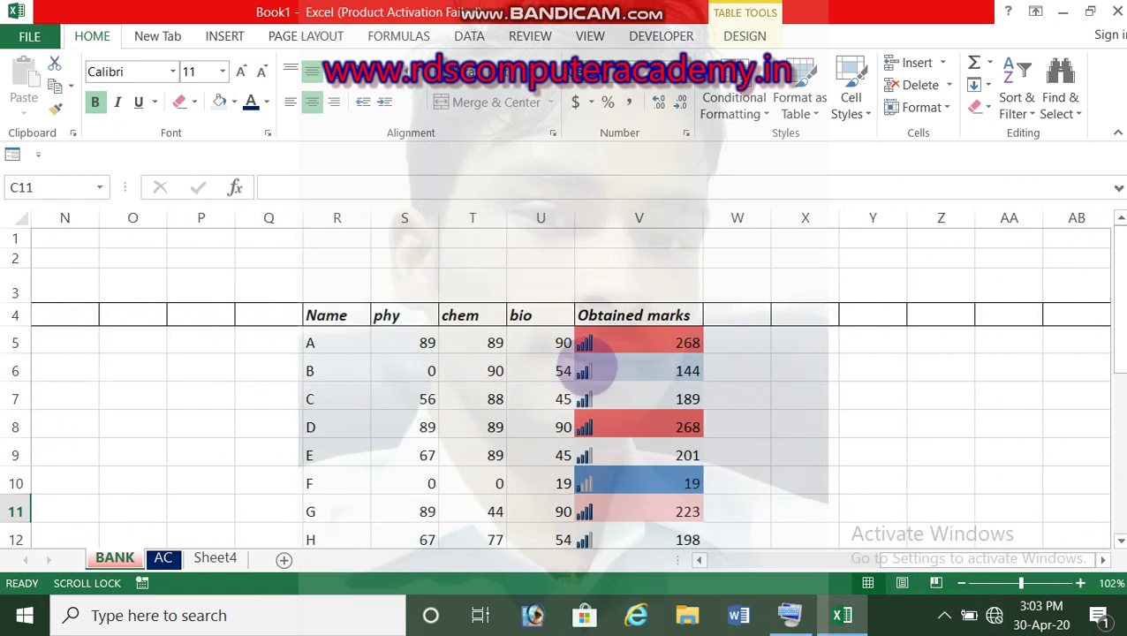
{"action": "left_click", "coordinate": [618, 362]}
{"action": "left_click", "coordinate": [612, 335]}
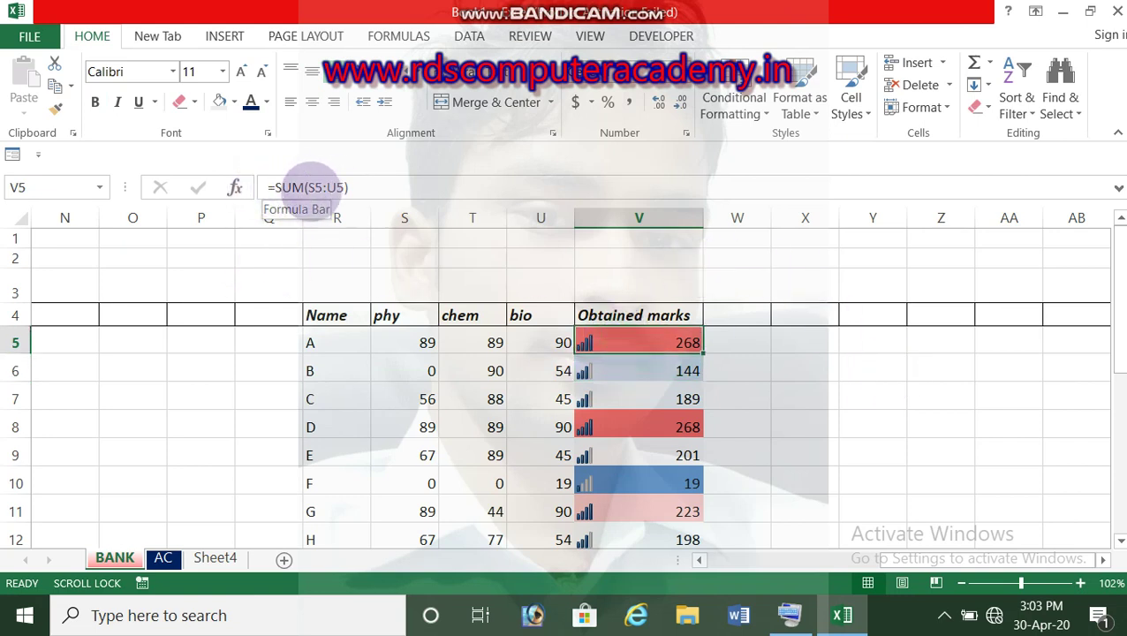
{"action": "left_click", "coordinate": [619, 364]}
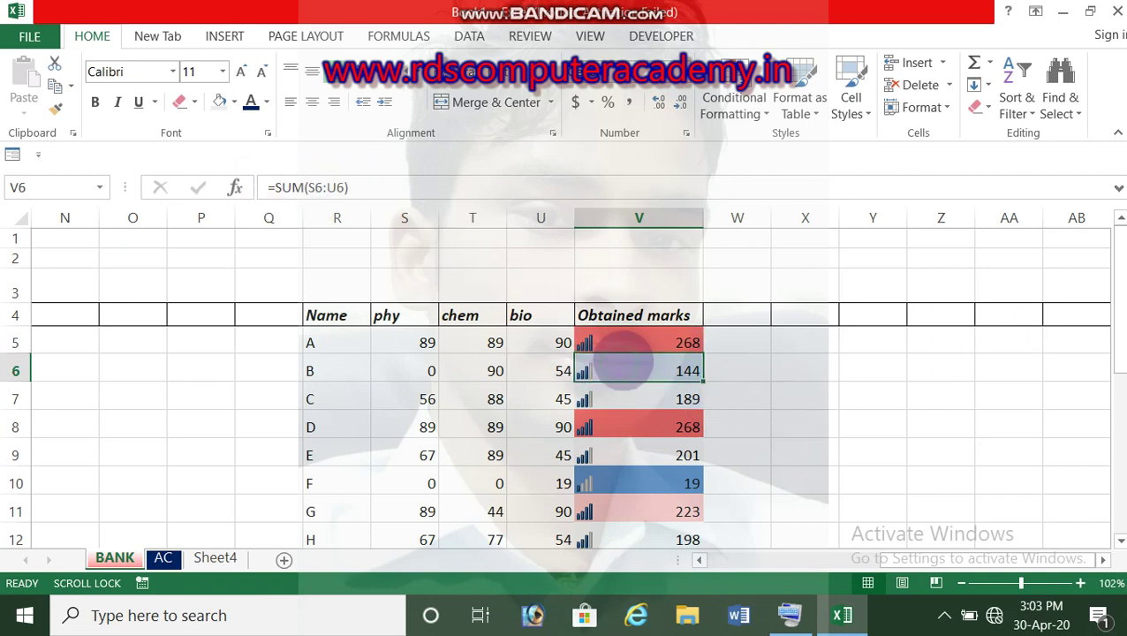
{"action": "left_click", "coordinate": [616, 342]}
Clear the conditional formatting rules from cells V5:V15 in the Obtained marks column
{"action": "left_click_drag", "start_coordinate": [642, 328], "coordinate": [639, 499]}
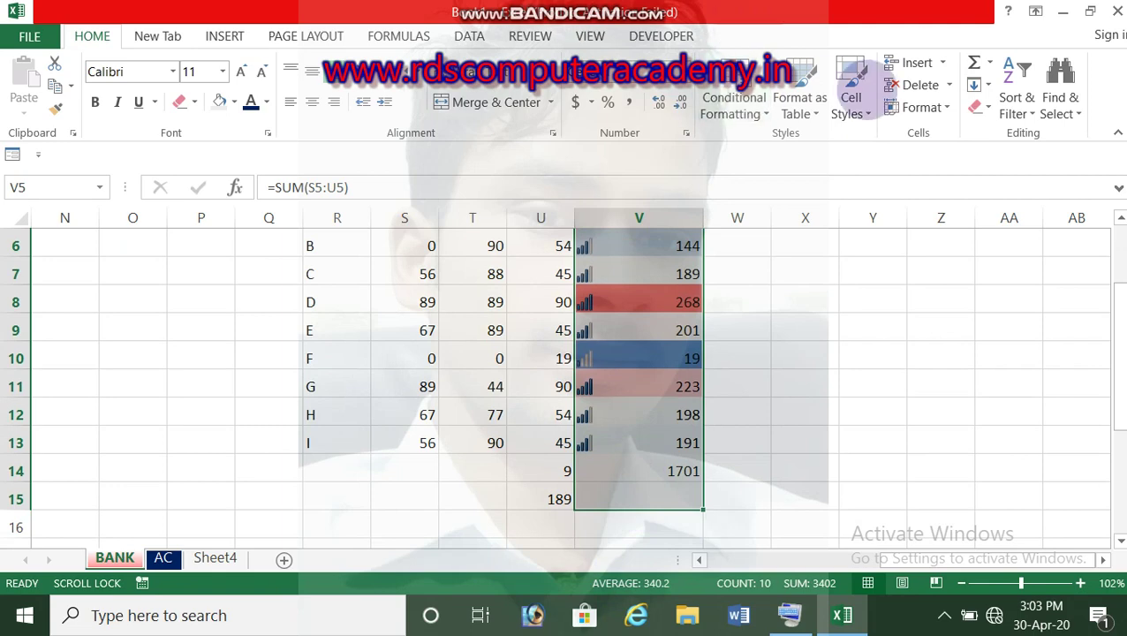
{"action": "left_click", "coordinate": [733, 97]}
{"action": "mouse_move", "coordinate": [740, 383]}
{"action": "left_click", "coordinate": [982, 385]}
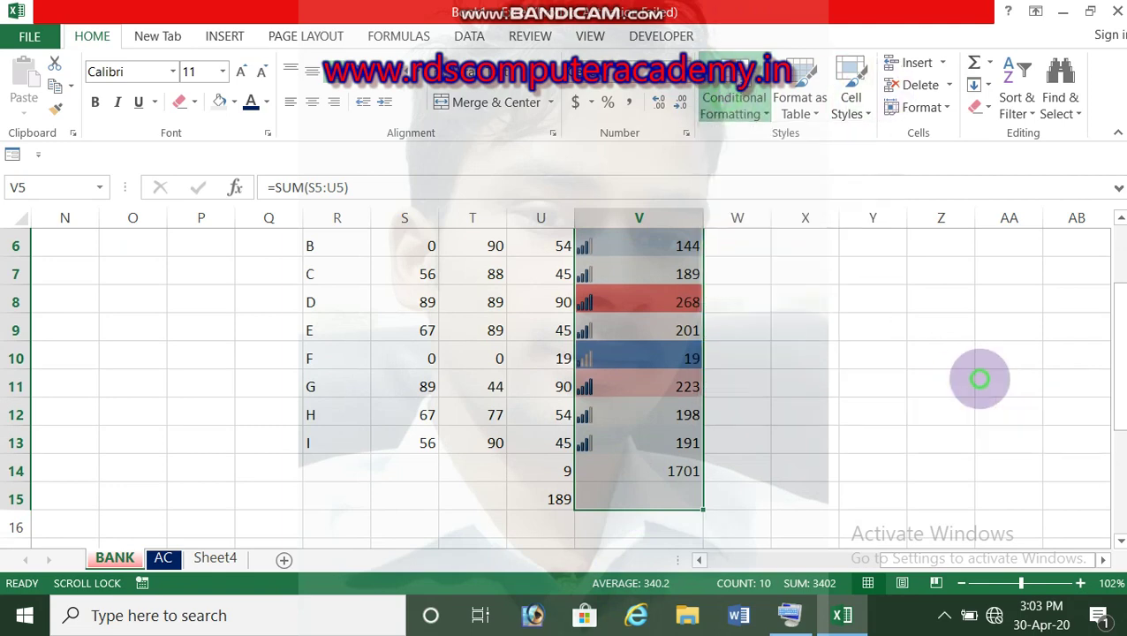
Delete the contents of the Obtained marks column in cells V5:V16
{"action": "left_click_drag", "start_coordinate": [1118, 362], "coordinate": [1118, 345]}
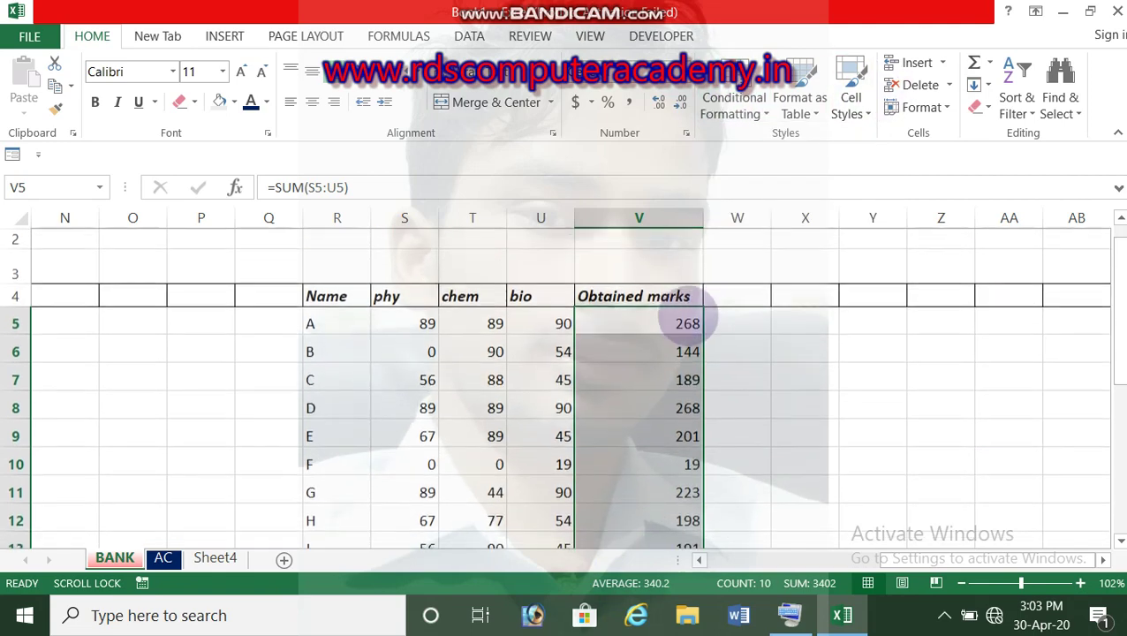
{"action": "left_click_drag", "start_coordinate": [654, 325], "coordinate": [642, 526]}
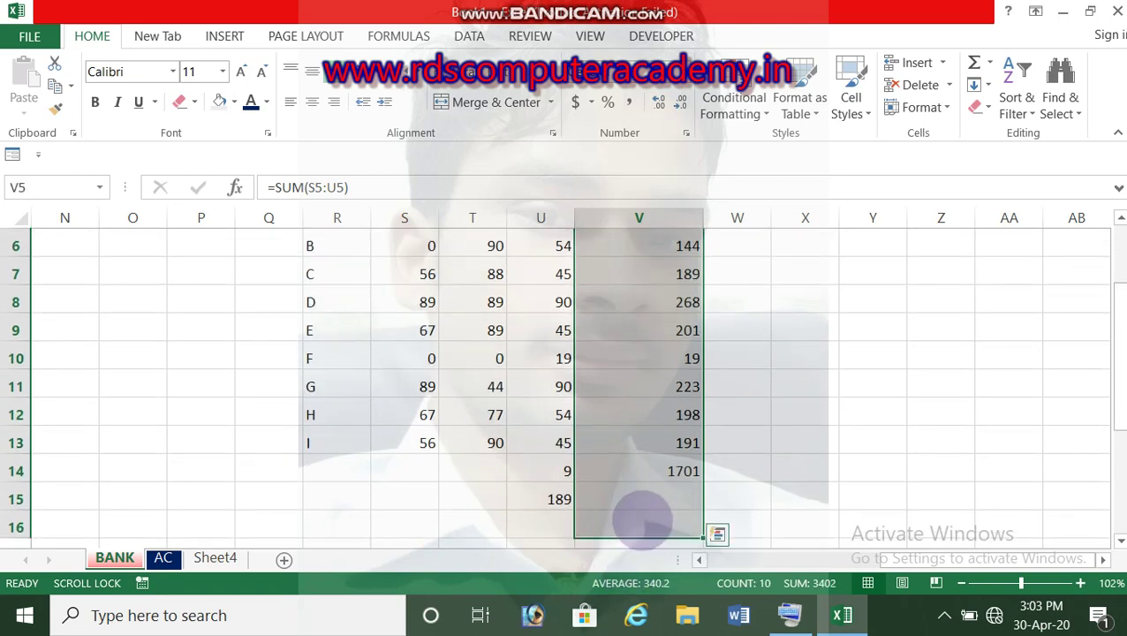
{"action": "key", "text": "Delete"}
Delete the leftover values below the marks table in cells T14:V16
{"action": "scroll", "coordinate": [642, 519], "scroll_direction": "up", "scroll_amount": 2}
{"action": "left_click_drag", "start_coordinate": [1115, 345], "coordinate": [1115, 396]}
{"action": "left_click_drag", "start_coordinate": [538, 521], "coordinate": [583, 463]}
{"action": "left_click_drag", "start_coordinate": [460, 334], "coordinate": [684, 377]}
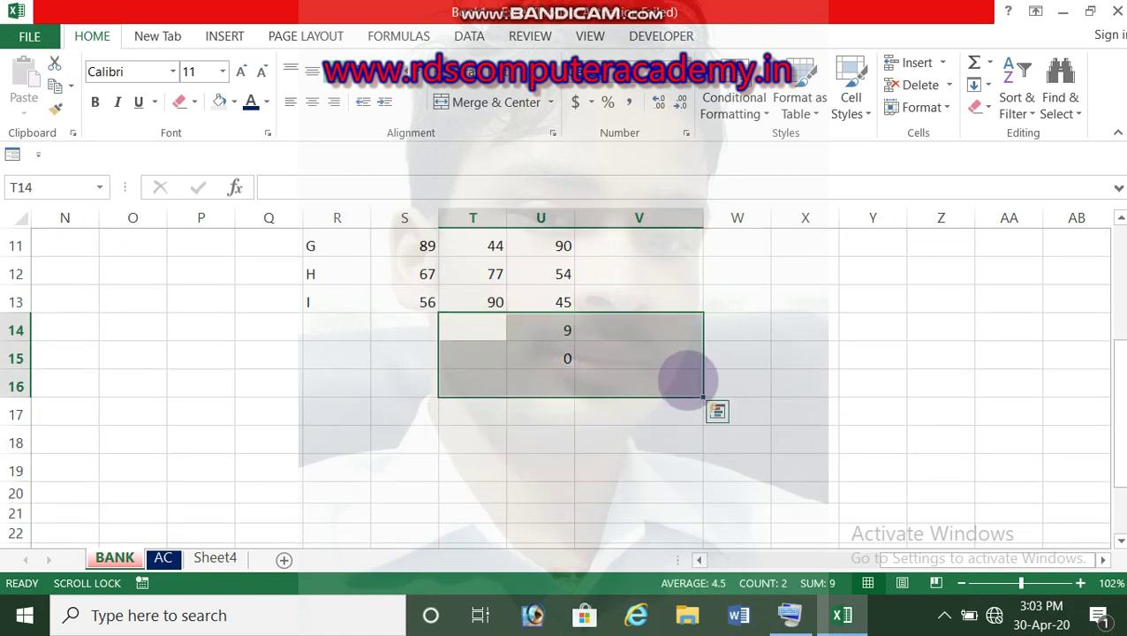
{"action": "key", "text": "Delete"}
Add student A's phy, chem and bio marks in V5 with the formula =S5+T5+U5
{"action": "scroll", "coordinate": [706, 371], "scroll_direction": "up", "scroll_amount": 4}
{"action": "left_click", "coordinate": [650, 341]}
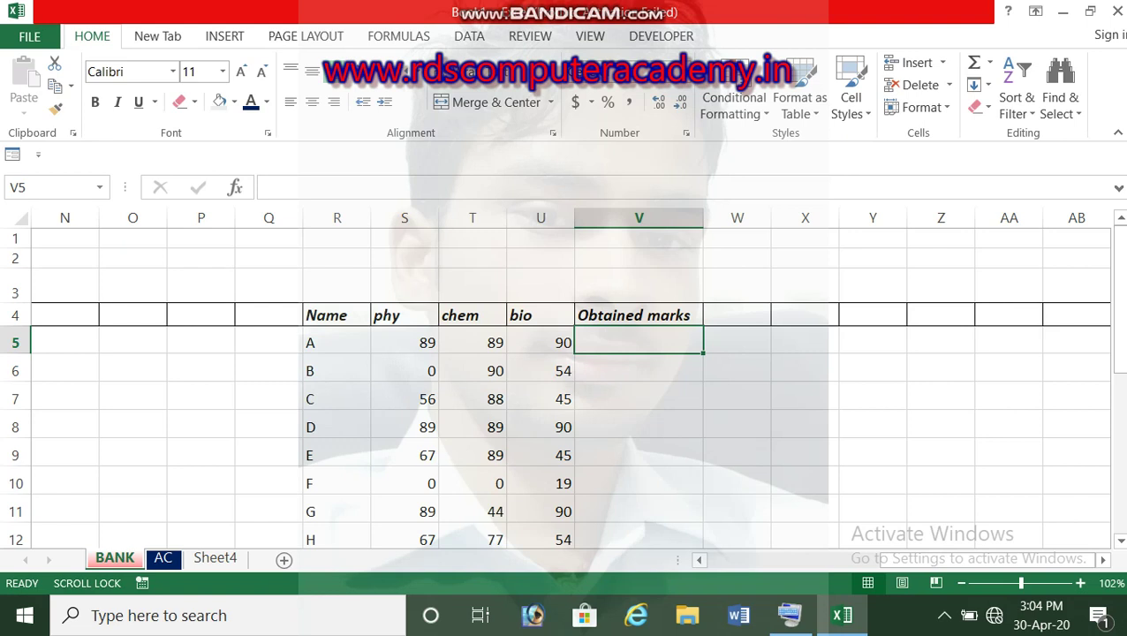
{"action": "type", "text": "="}
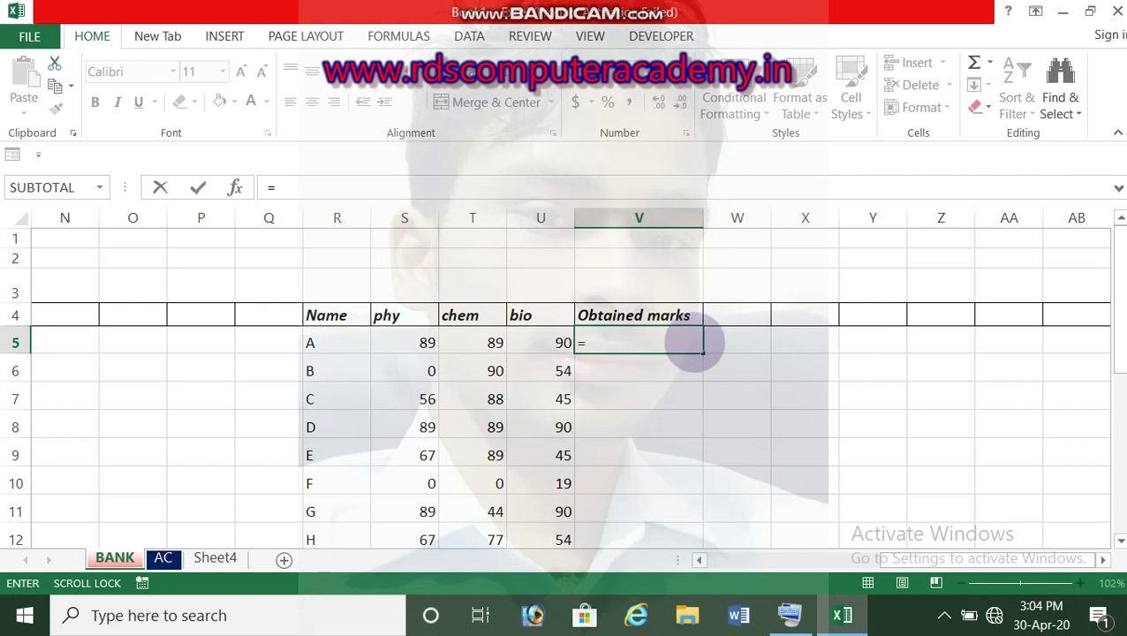
{"action": "left_click", "coordinate": [411, 357]}
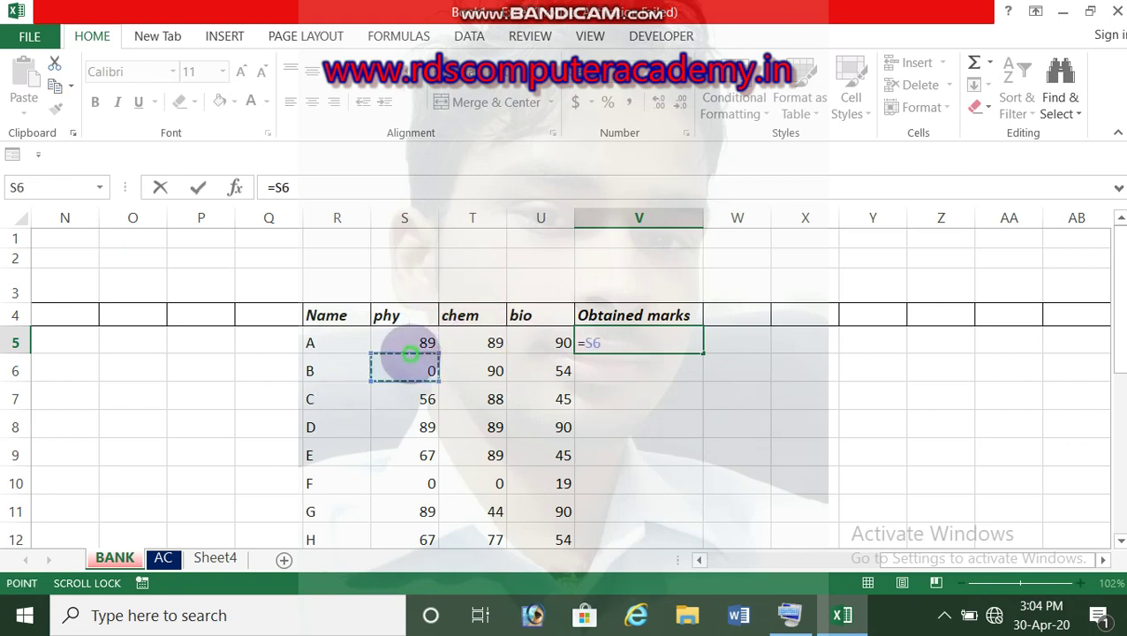
{"action": "left_click", "coordinate": [402, 340]}
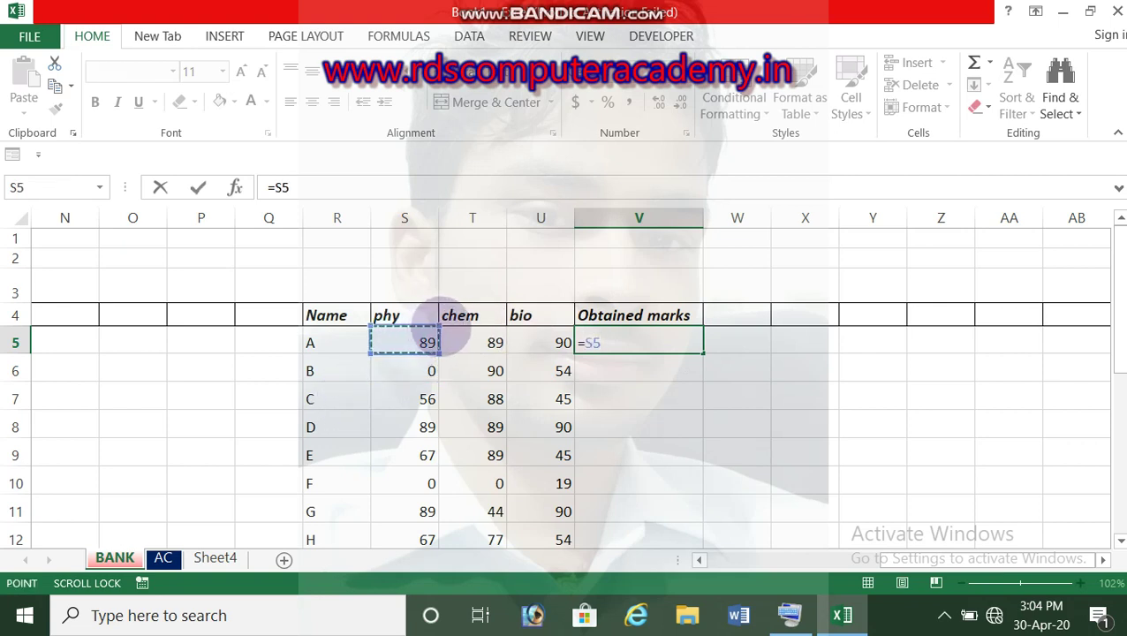
{"action": "type", "text": "+"}
{"action": "left_click", "coordinate": [457, 341]}
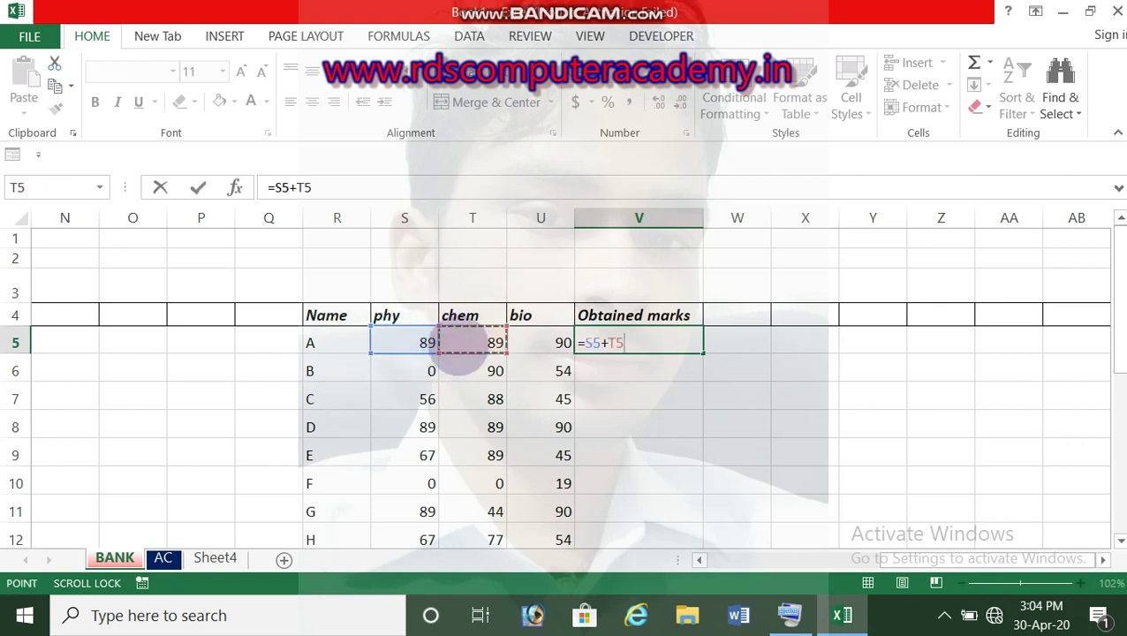
{"action": "type", "text": "+"}
{"action": "left_click", "coordinate": [550, 343]}
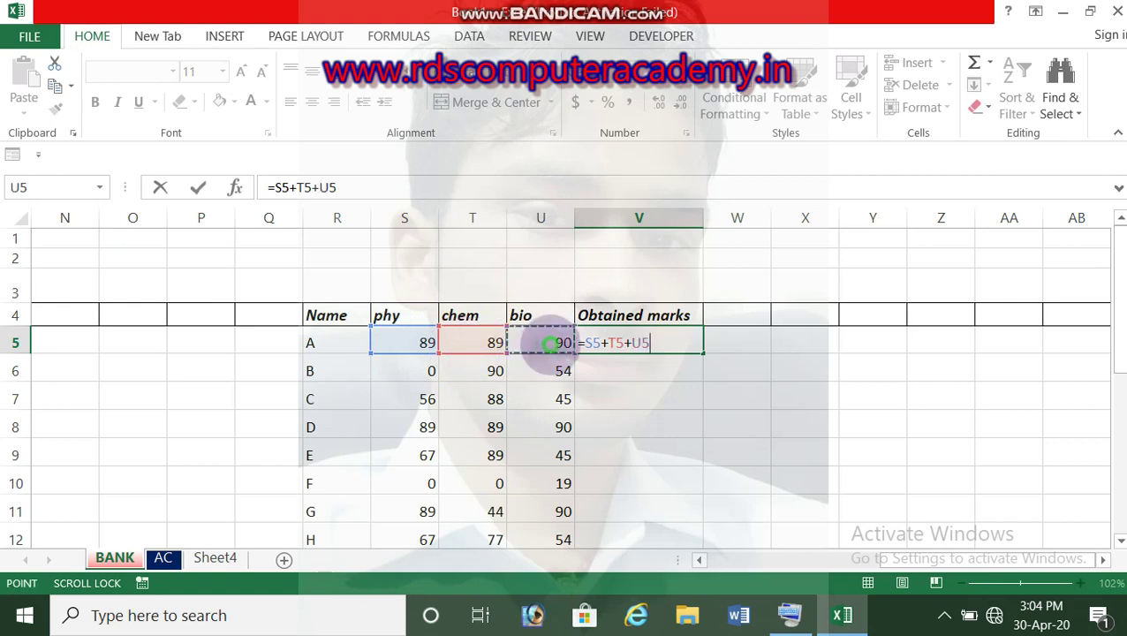
{"action": "key", "text": "Return"}
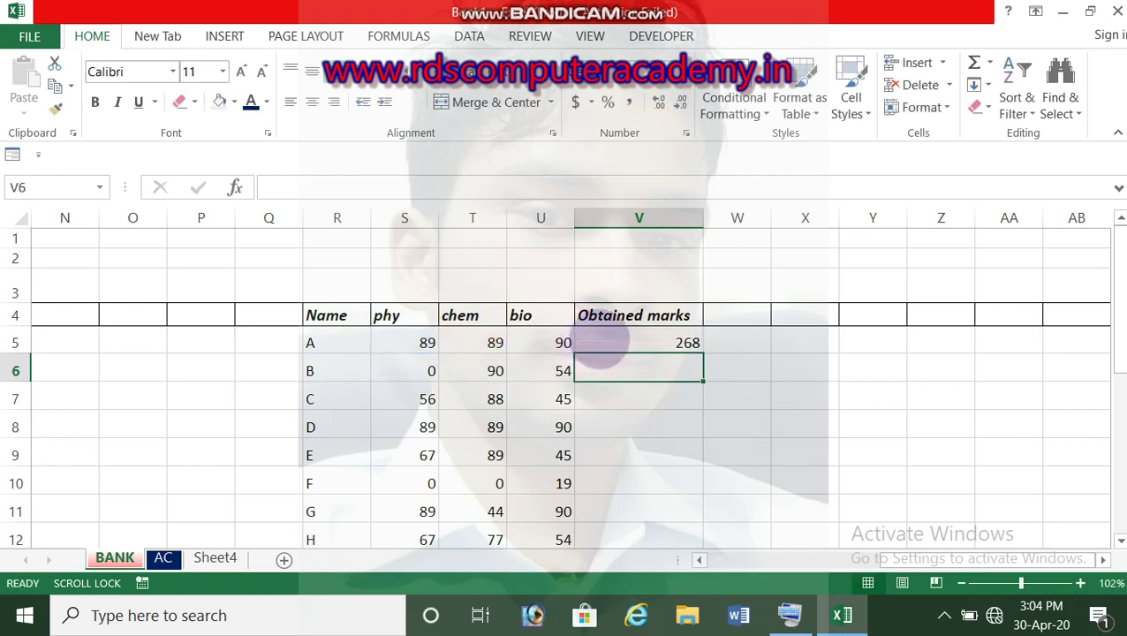
Replace the formula in V5 with =SUM(S5:U5) and fill it down the Obtained marks column through V13
{"action": "left_click", "coordinate": [601, 346]}
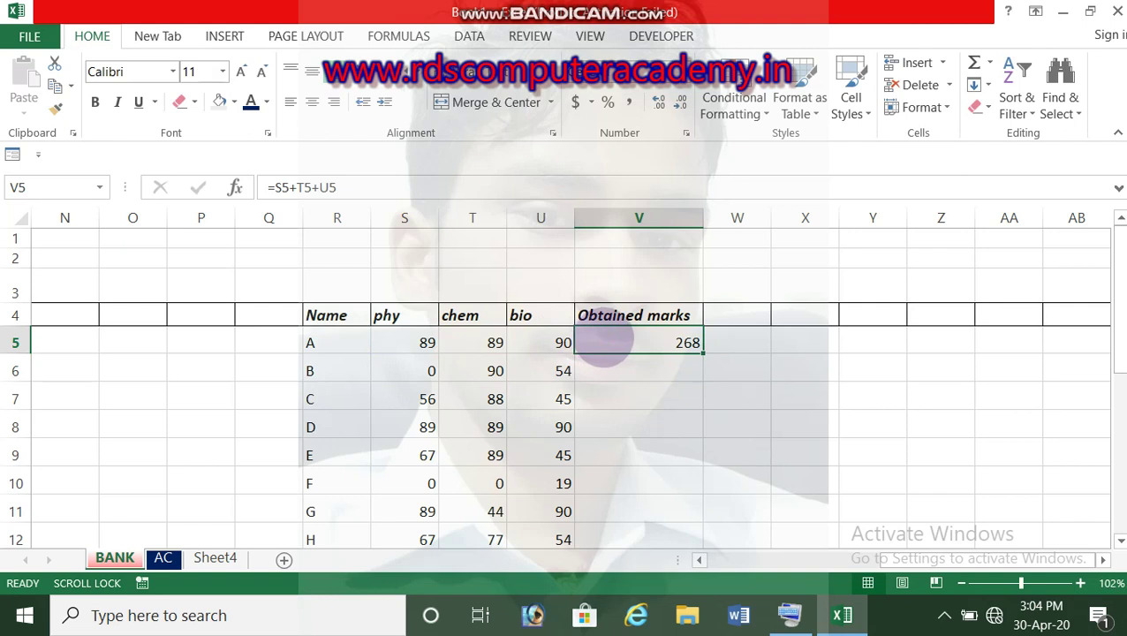
{"action": "type", "text": "="}
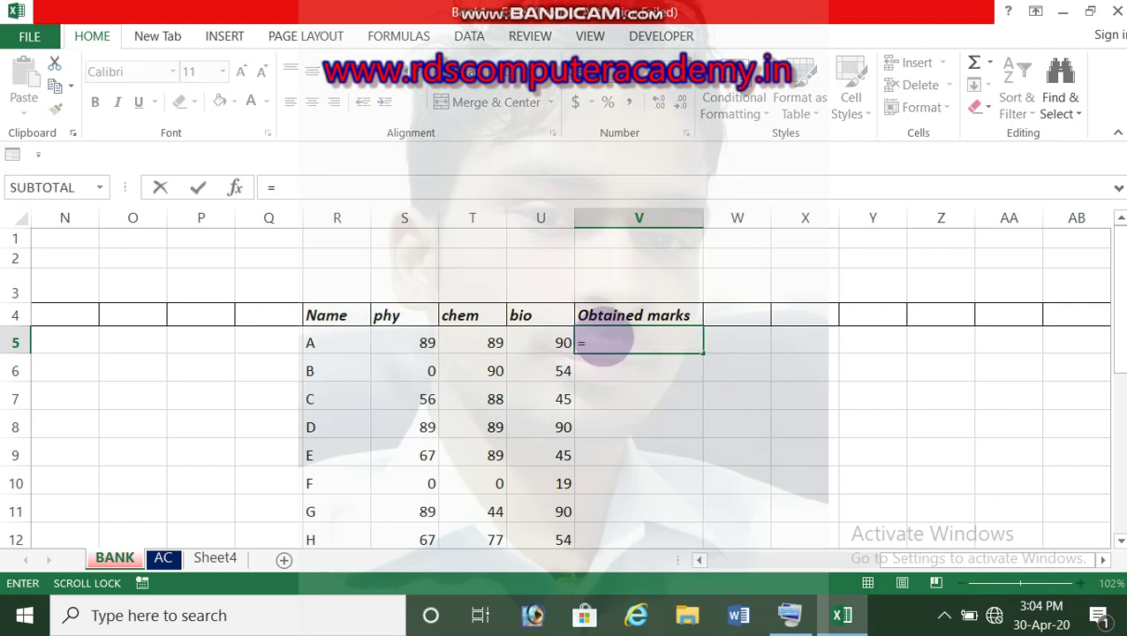
{"action": "type", "text": "SUM"}
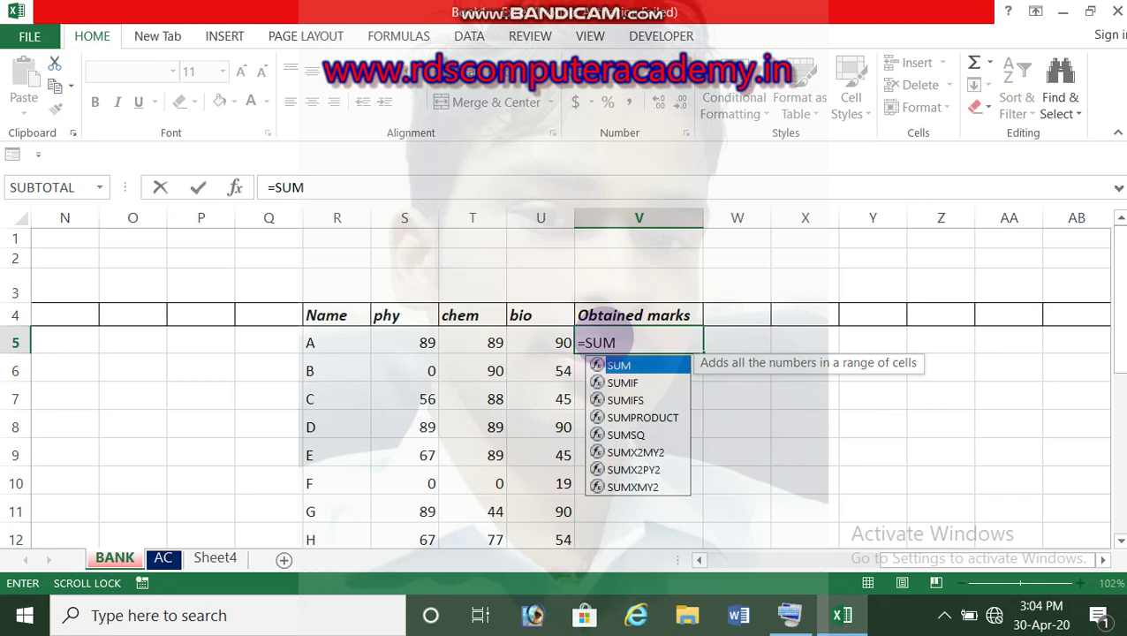
{"action": "type", "text": "("}
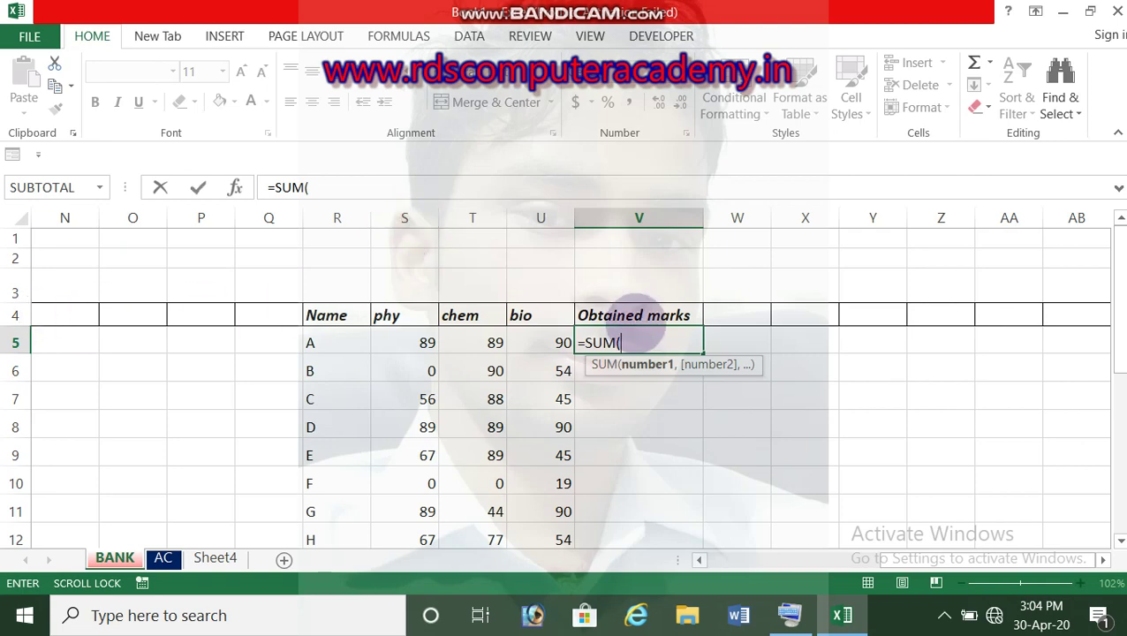
{"action": "type", "text": "S5"}
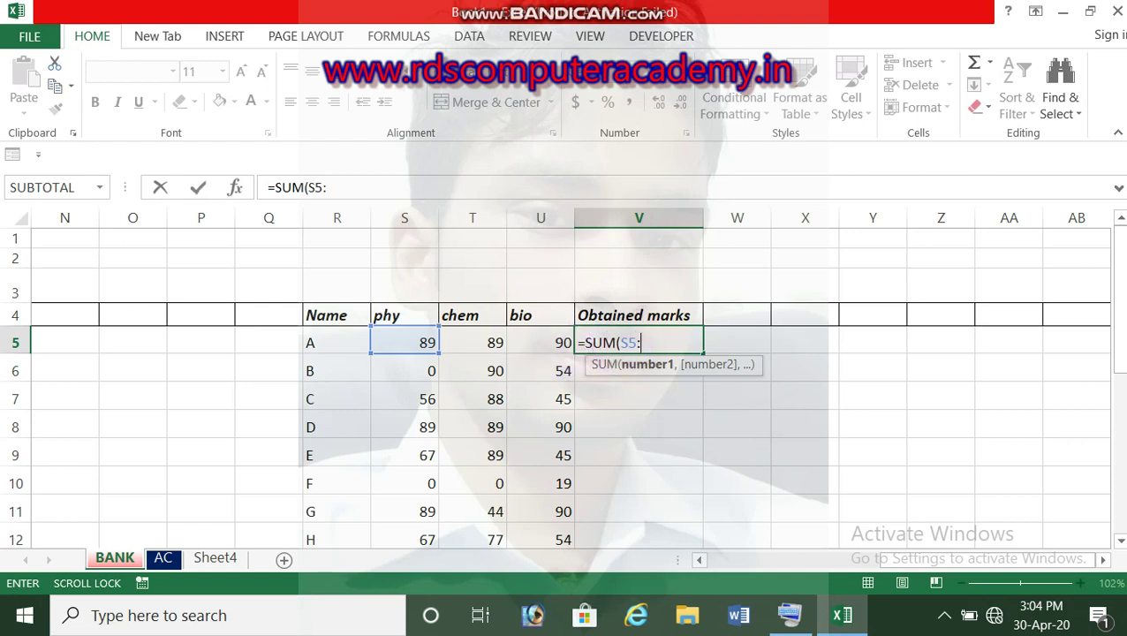
{"action": "type", "text": ":U"}
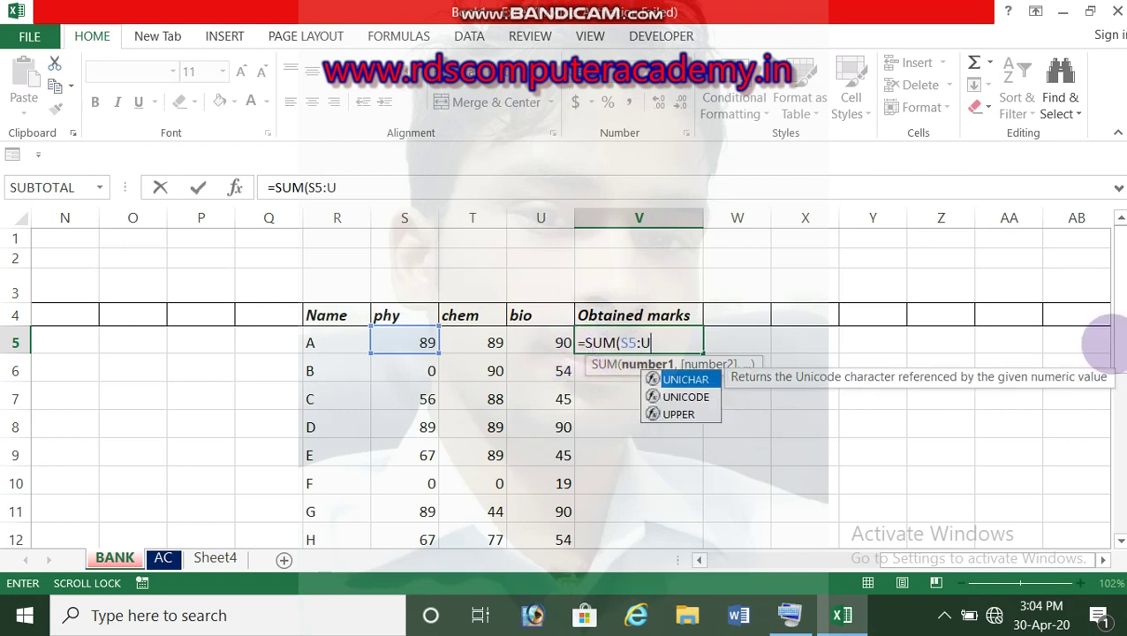
{"action": "type", "text": "5"}
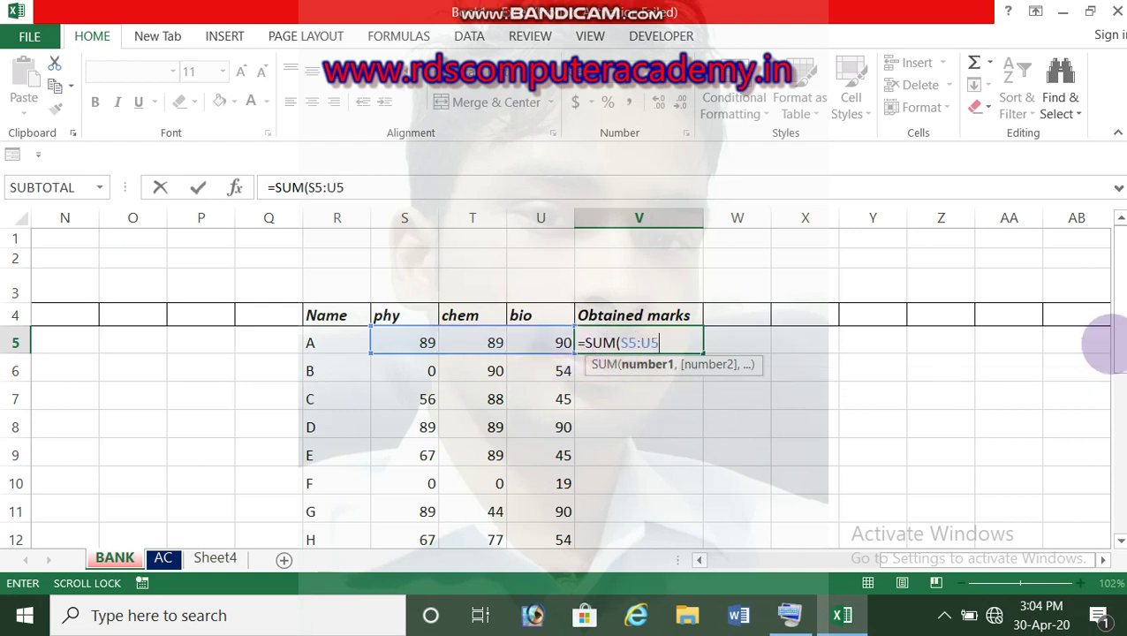
{"action": "key", "text": "Return"}
{"action": "left_click", "coordinate": [689, 348]}
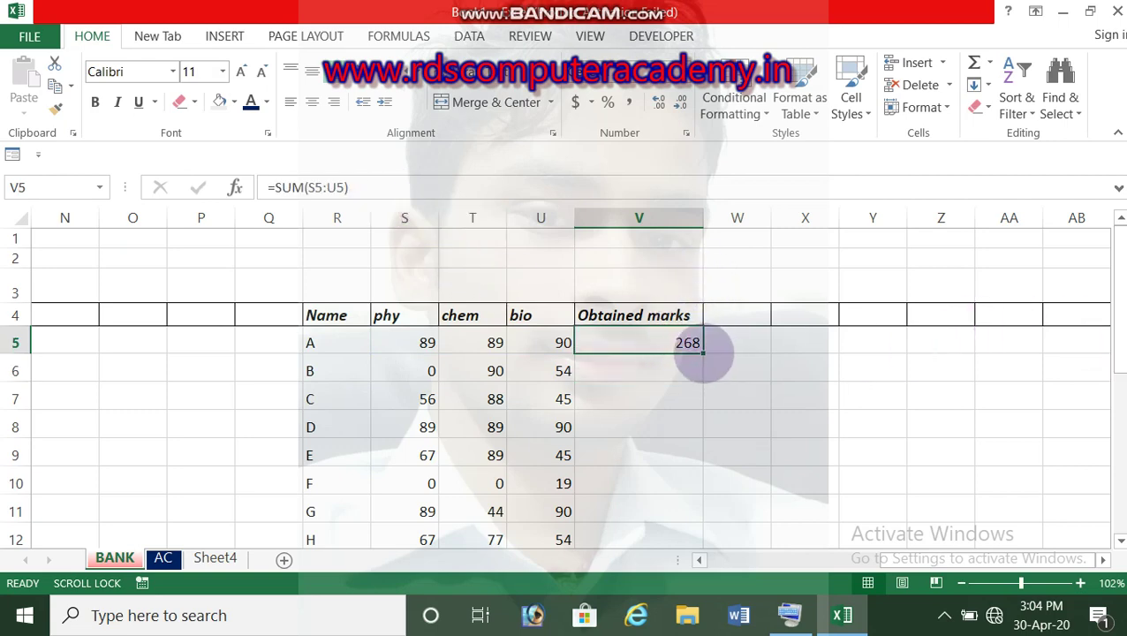
{"action": "left_click_drag", "start_coordinate": [702, 353], "coordinate": [724, 508]}
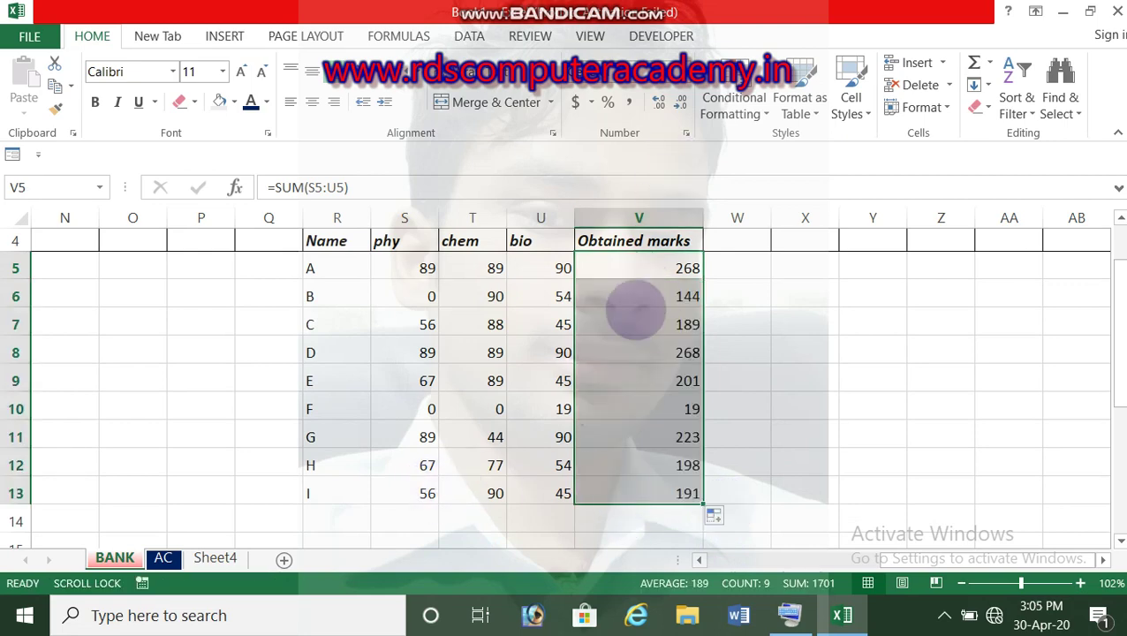
Add the heading AVERAGE in W4, next to the Obtained marks heading
{"action": "left_click", "coordinate": [741, 257]}
{"action": "left_click", "coordinate": [736, 238]}
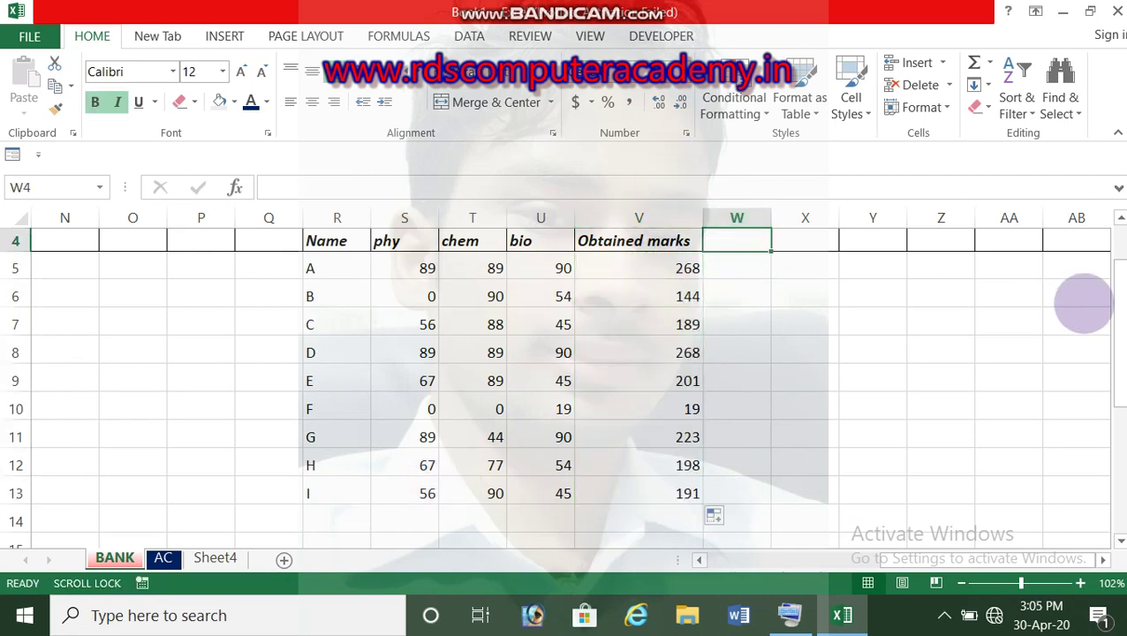
{"action": "key", "text": "Right"}
{"action": "key", "text": "Up"}
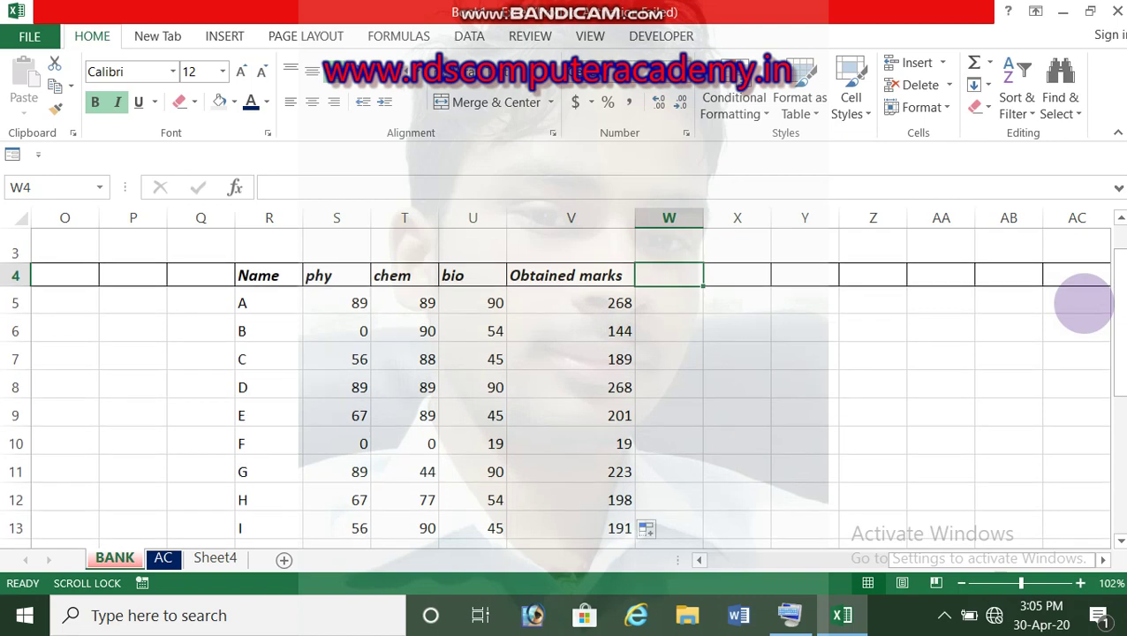
{"action": "key", "text": "Down"}
{"action": "key", "text": "Up"}
{"action": "key", "text": "Down"}
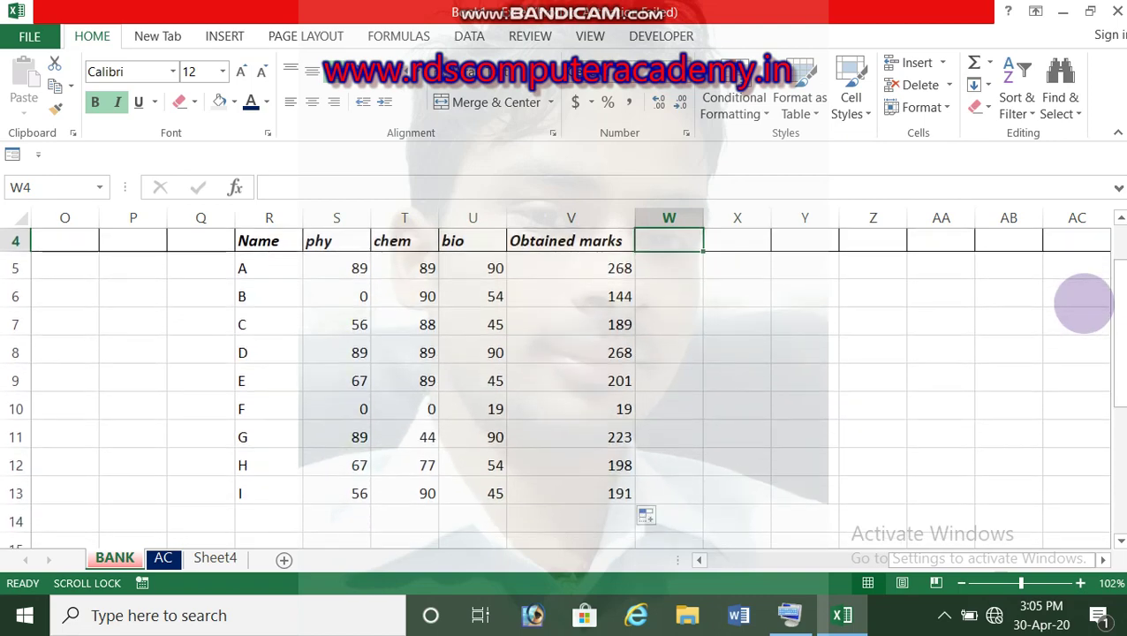
{"action": "type", "text": "A"}
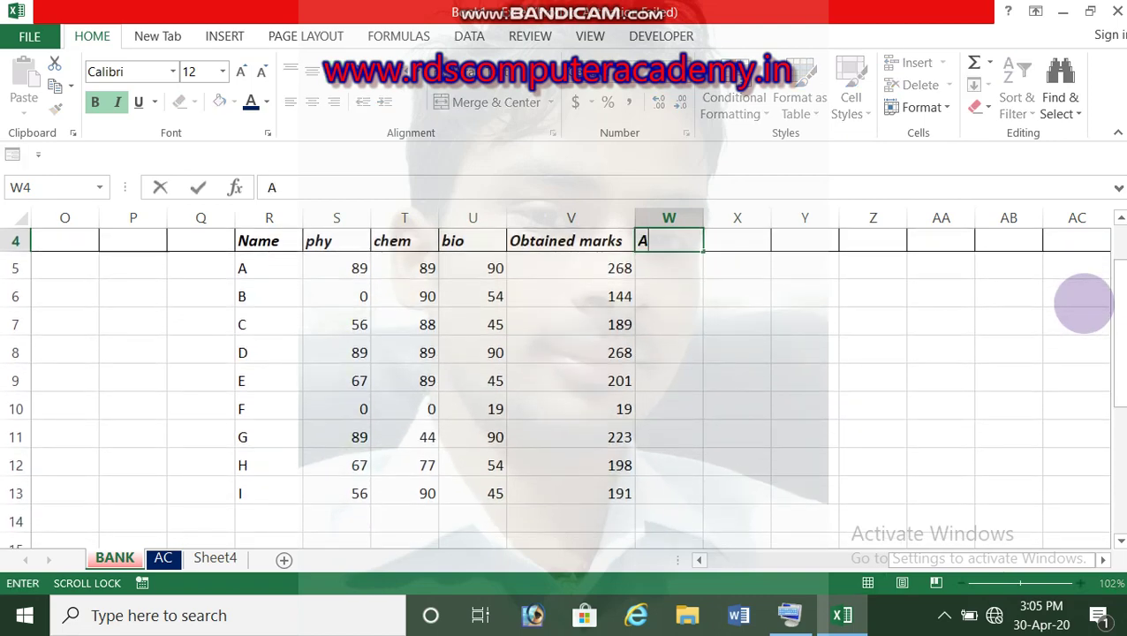
{"action": "type", "text": "VERA"}
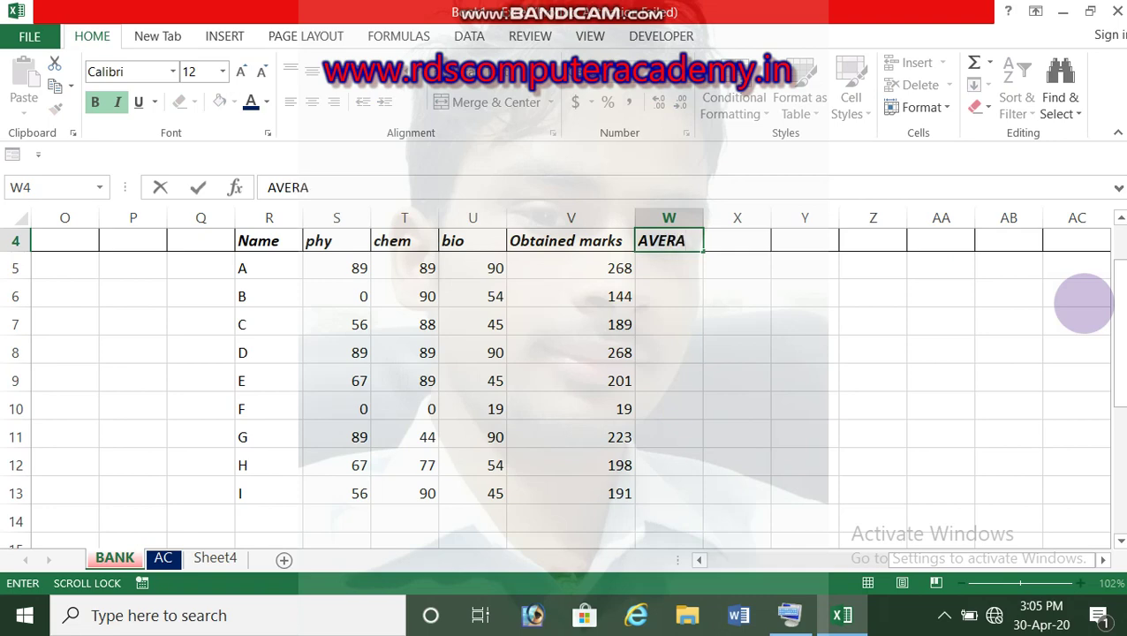
{"action": "type", "text": "GE"}
{"action": "key", "text": "Return"}
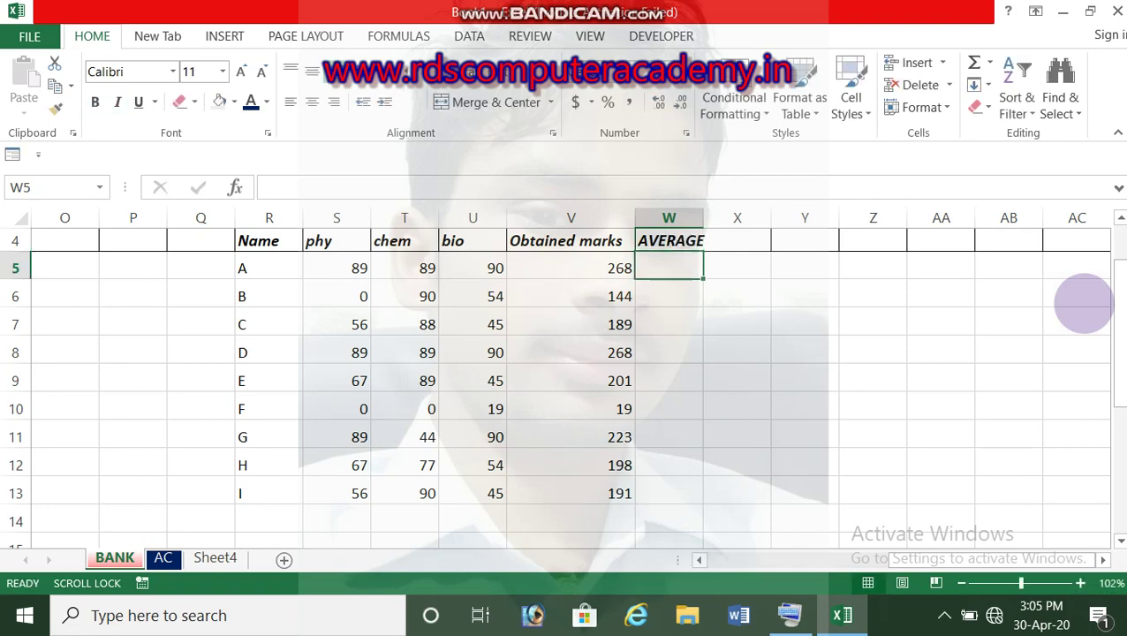
Average student A's three subject marks in W5 with =AVERAGE(S5:U5) and fill the formula down through W13
{"action": "type", "text": "=AV"}
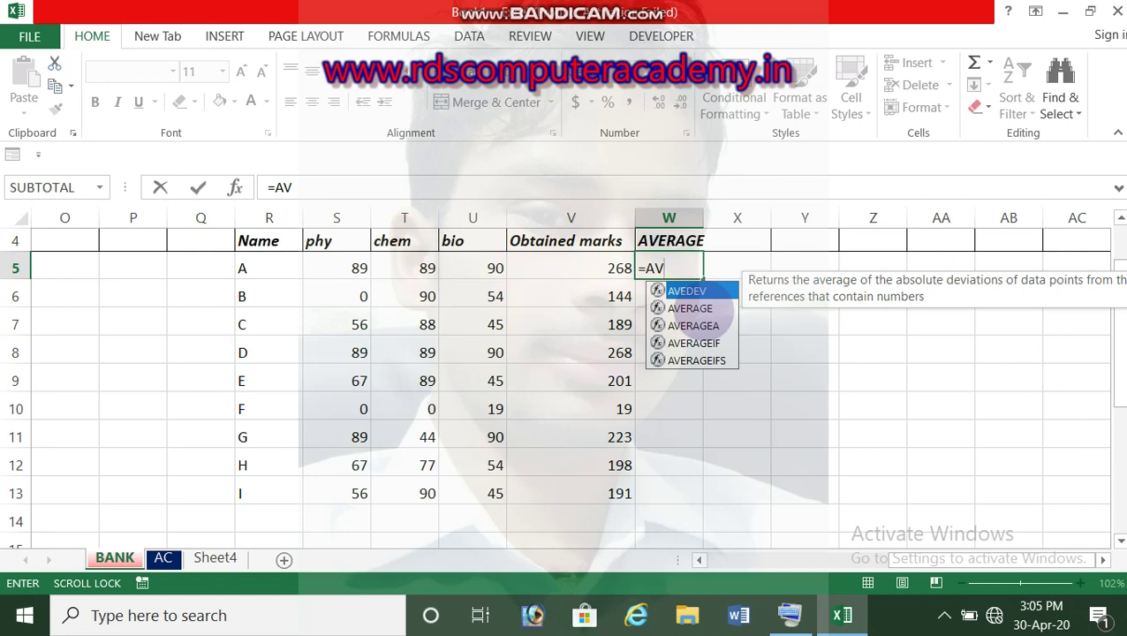
{"action": "double_click", "coordinate": [711, 308]}
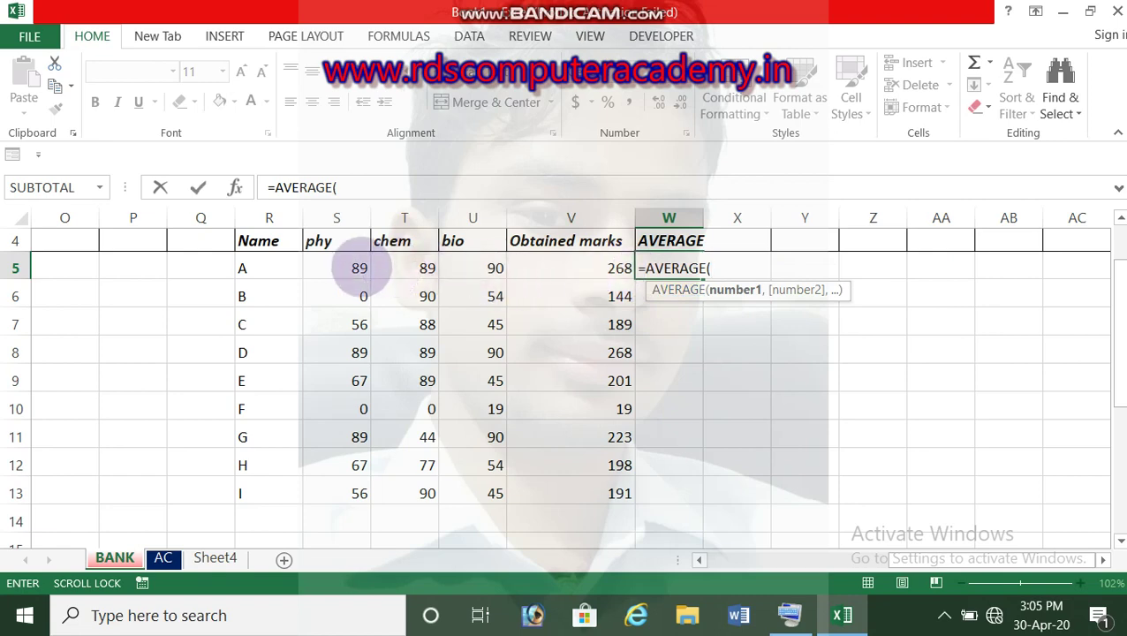
{"action": "left_click", "coordinate": [357, 268]}
{"action": "left_click_drag", "start_coordinate": [358, 268], "coordinate": [464, 268]}
{"action": "left_click_drag", "start_coordinate": [497, 267], "coordinate": [499, 268]}
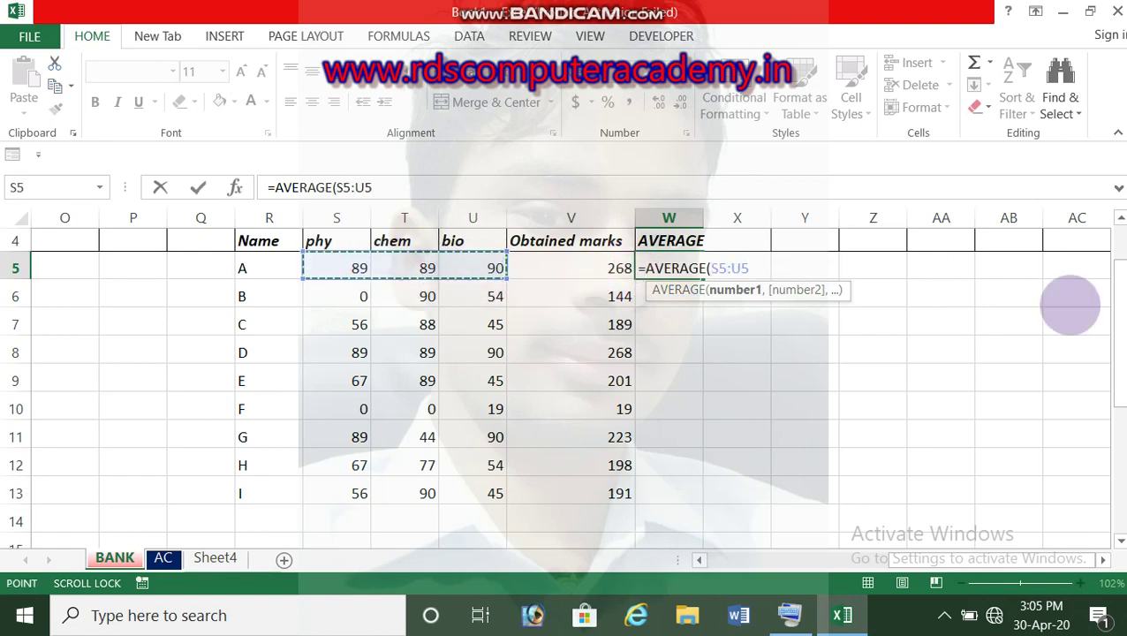
{"action": "key", "text": "Return"}
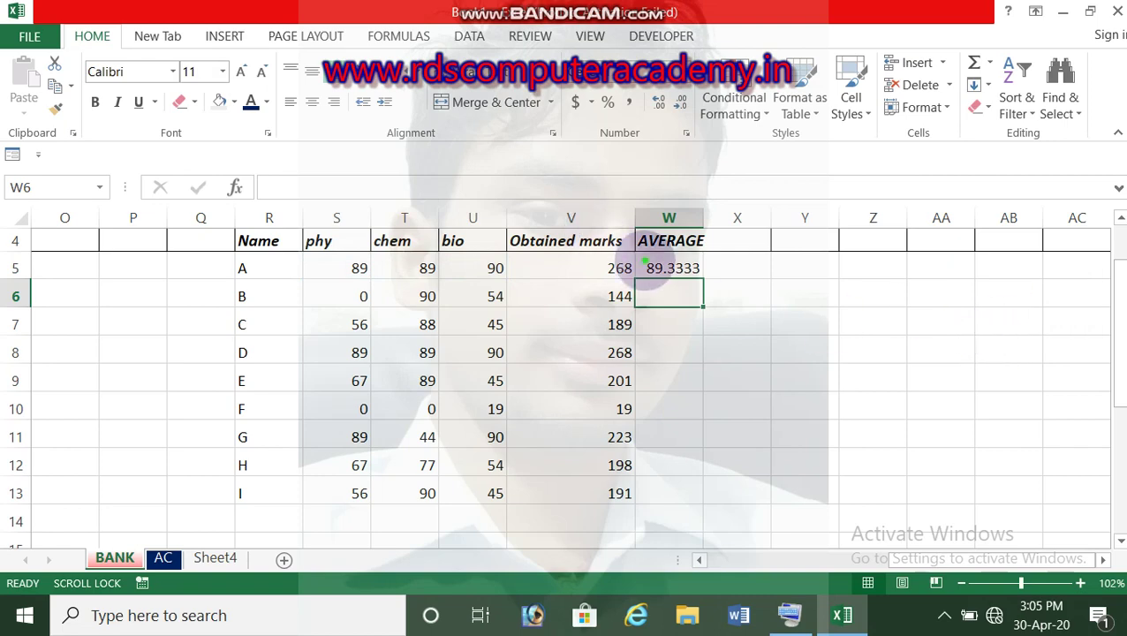
{"action": "left_click", "coordinate": [693, 272]}
{"action": "left_click_drag", "start_coordinate": [703, 277], "coordinate": [703, 500]}
{"action": "left_click", "coordinate": [746, 378]}
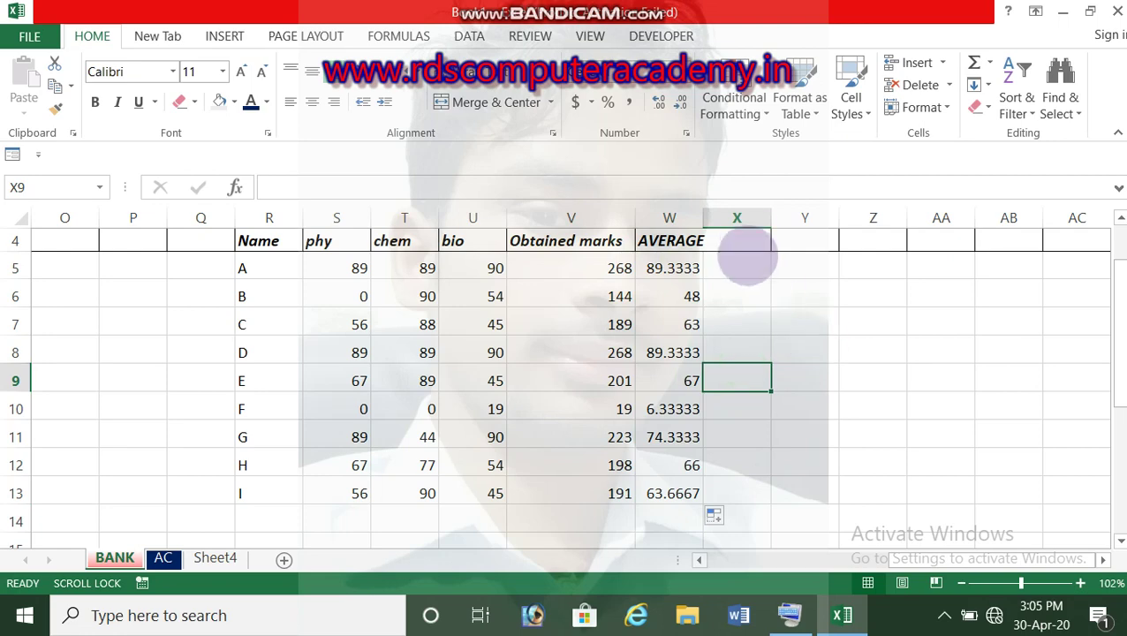
Add the heading COUNT NO. in X4 and widen column X to fit it
{"action": "left_click", "coordinate": [747, 243]}
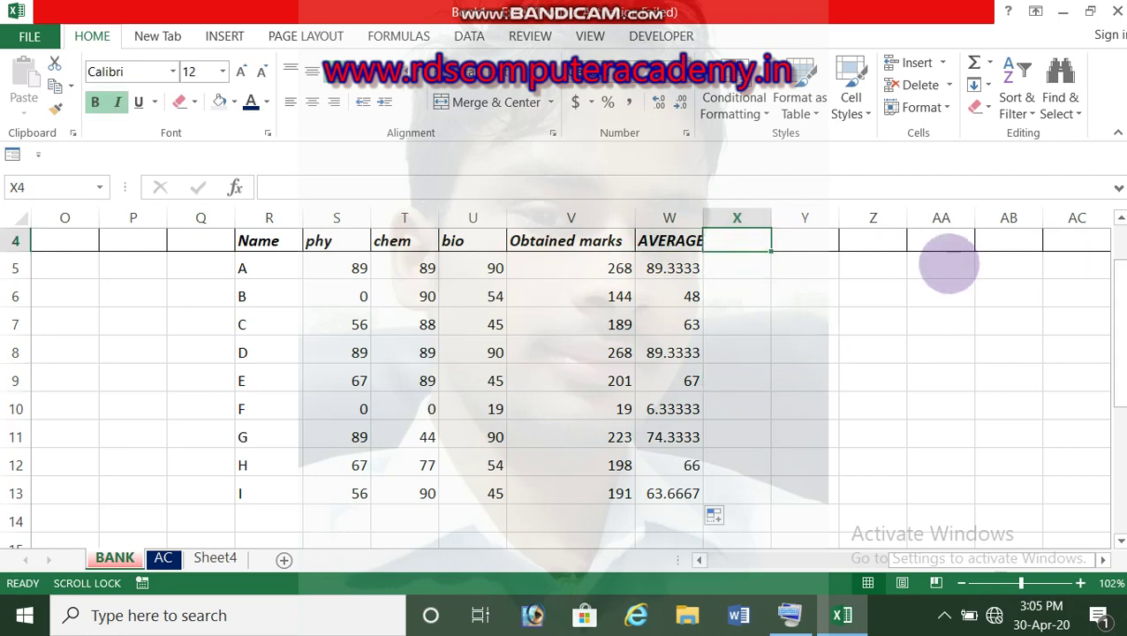
{"action": "type", "text": "COUN"}
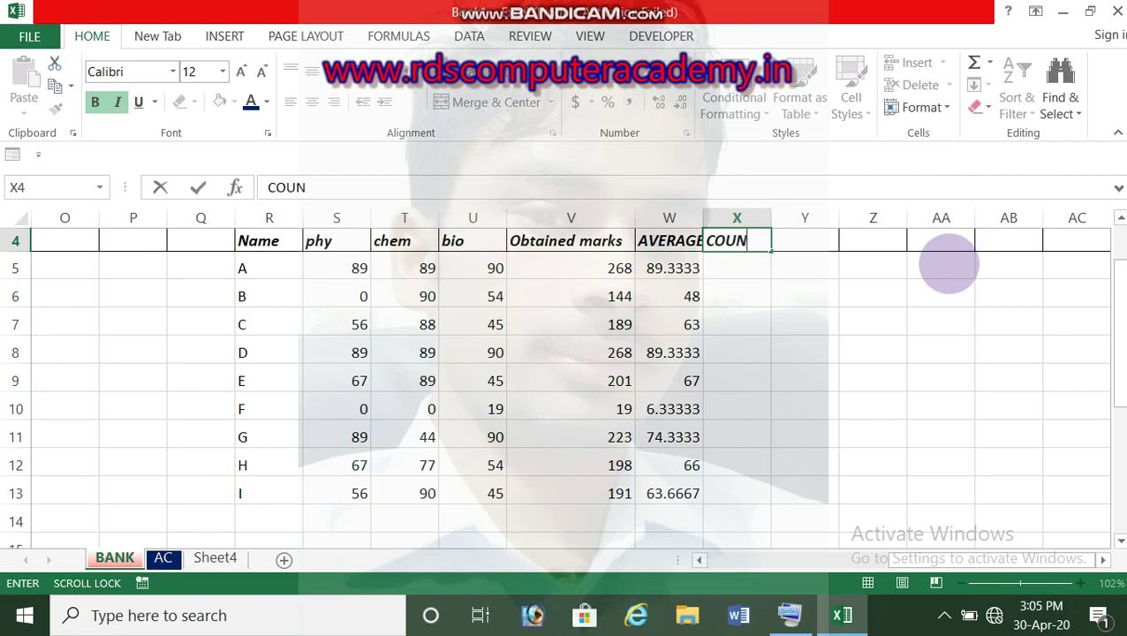
{"action": "left_click", "coordinate": [789, 616]}
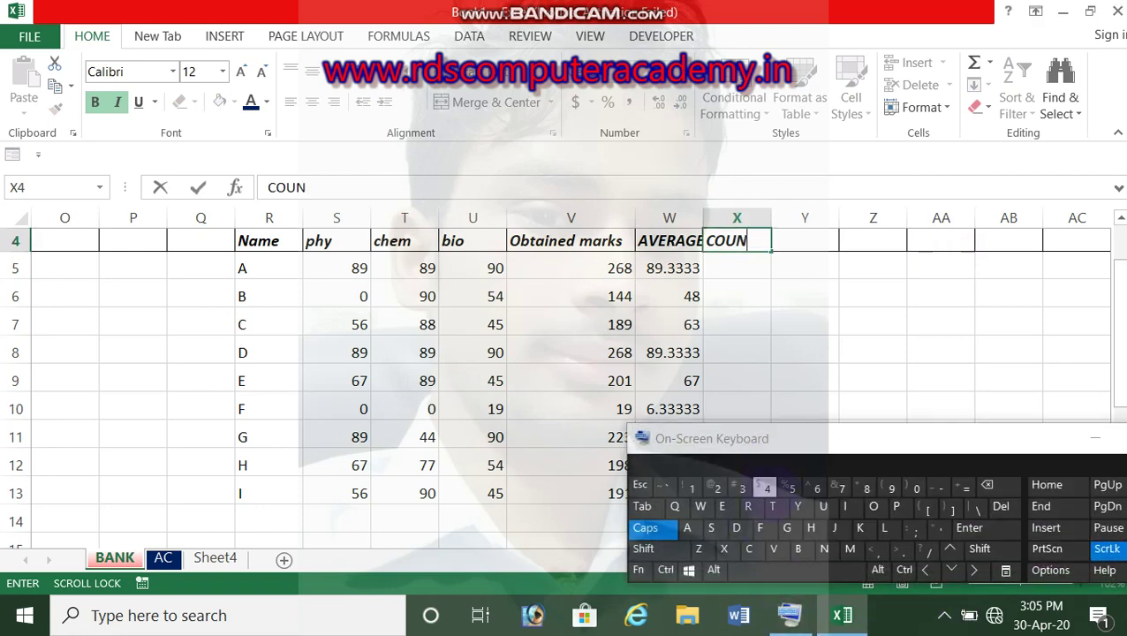
{"action": "type", "text": "N"}
{"action": "left_click", "coordinate": [772, 506]}
{"action": "left_click", "coordinate": [1097, 437]}
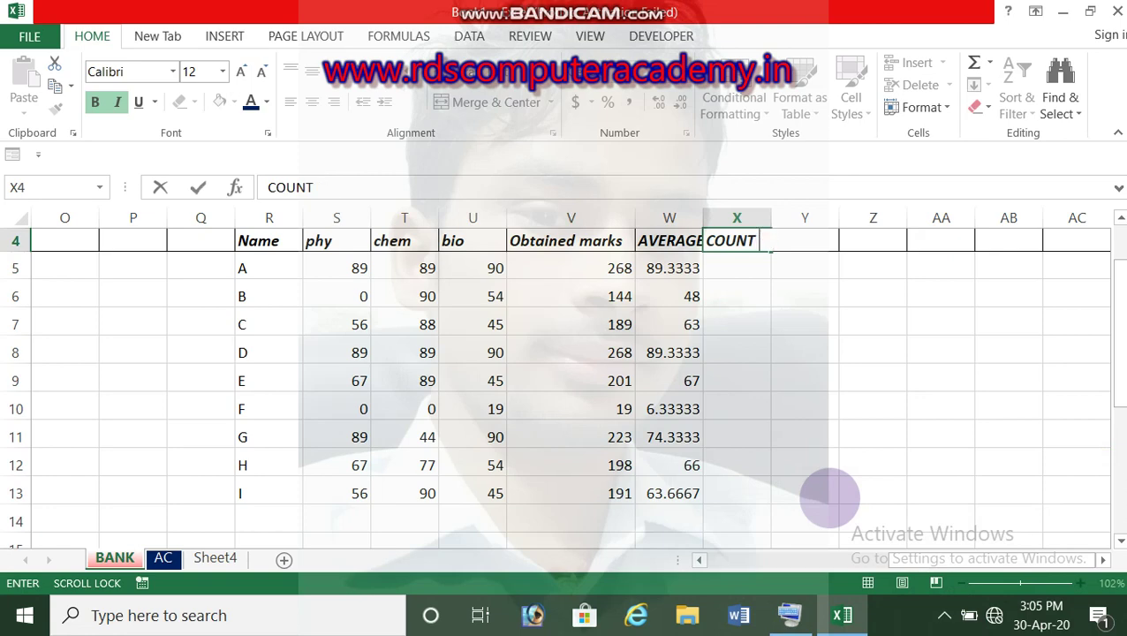
{"action": "key", "text": "Return"}
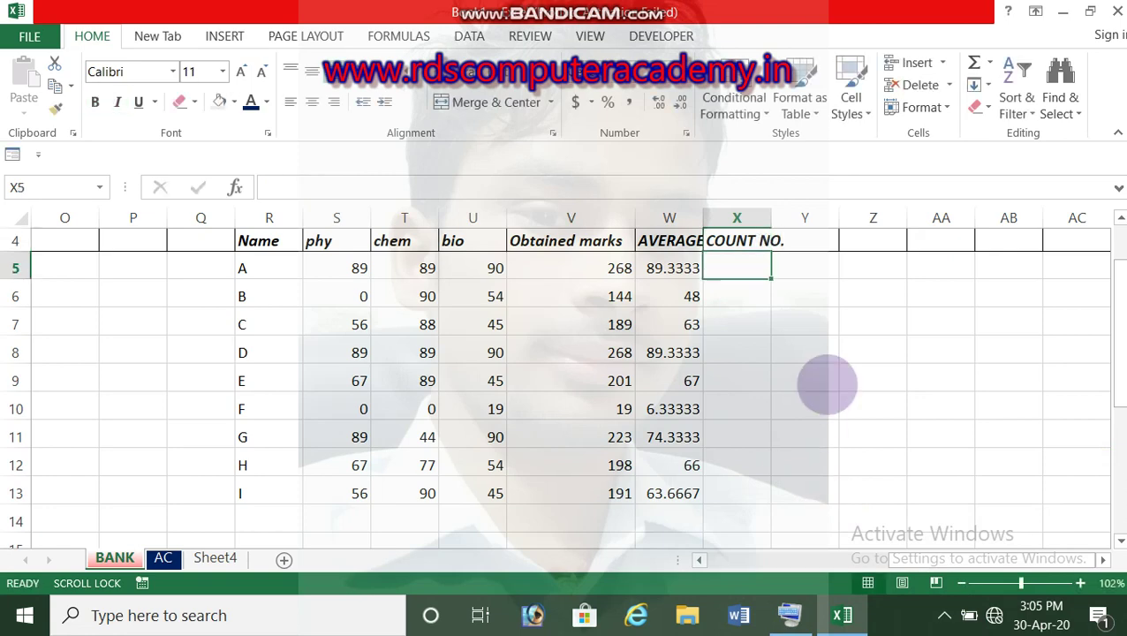
{"action": "left_click_drag", "start_coordinate": [772, 214], "coordinate": [796, 214]}
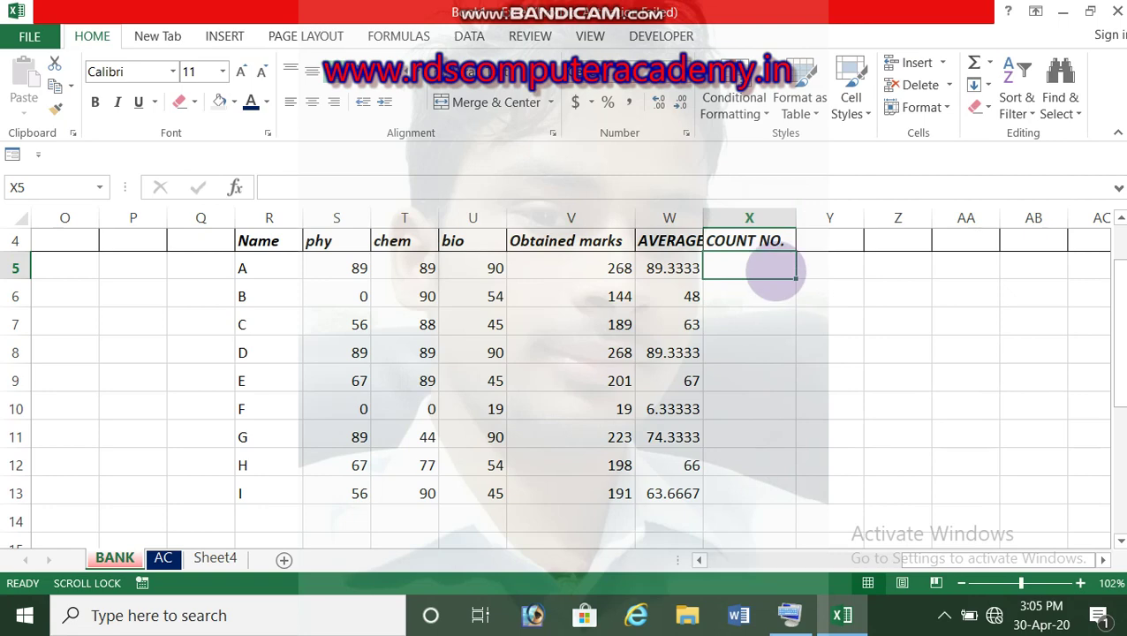
Count student A's numeric marks in X5 with =COUNT(S5:U5) and fill the formula down through X13
{"action": "type", "text": "="}
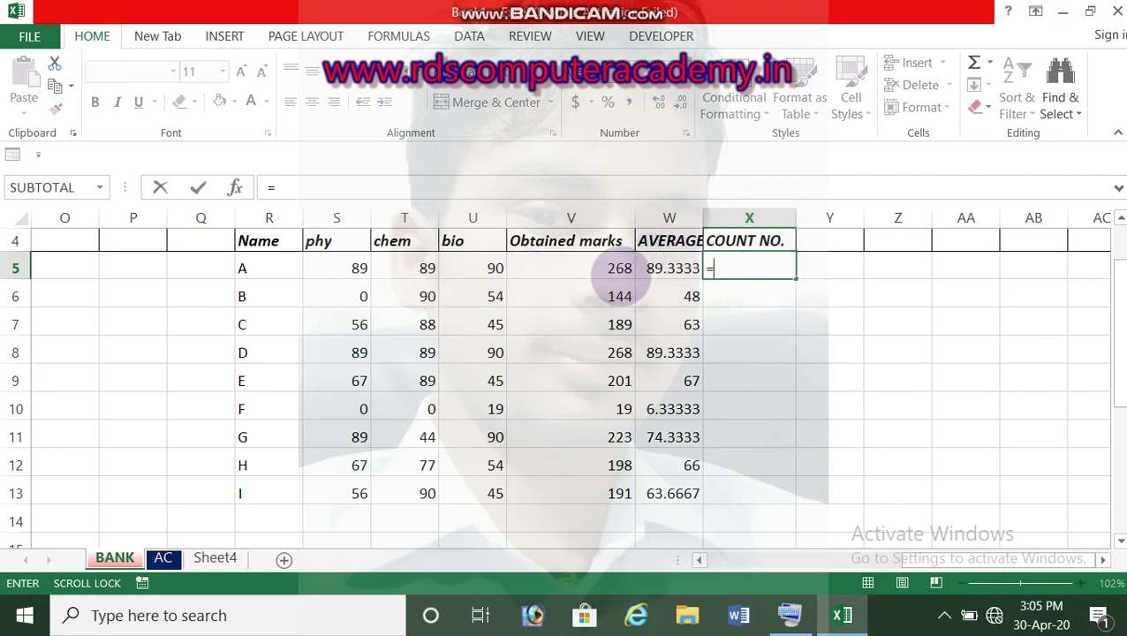
{"action": "type", "text": "-COUN"}
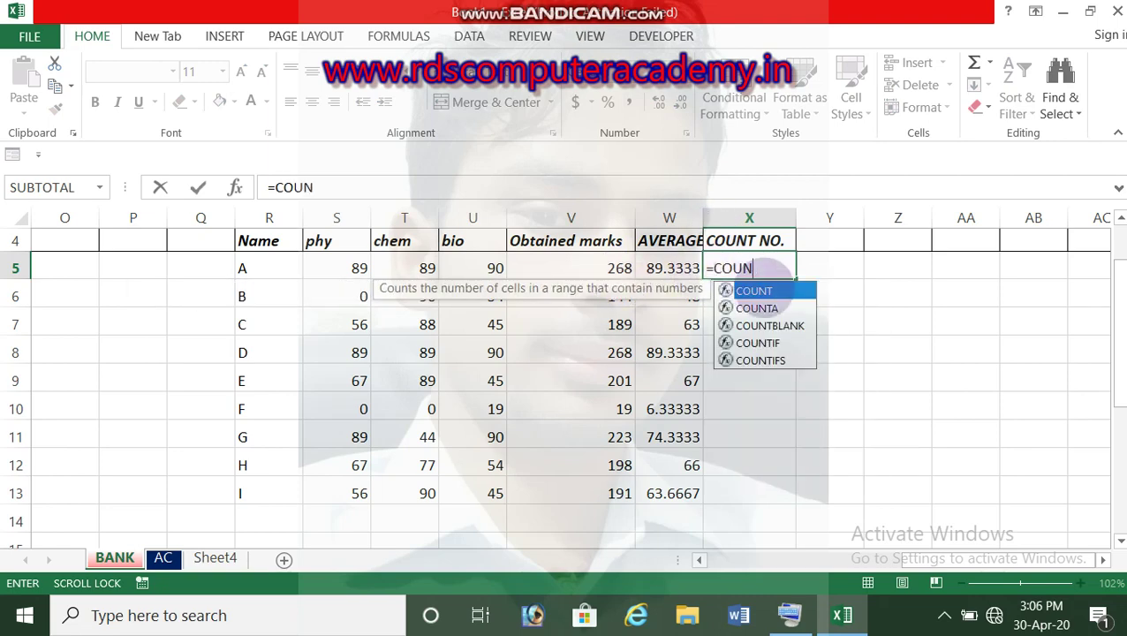
{"action": "double_click", "coordinate": [755, 290]}
{"action": "left_click_drag", "start_coordinate": [353, 268], "coordinate": [478, 265]}
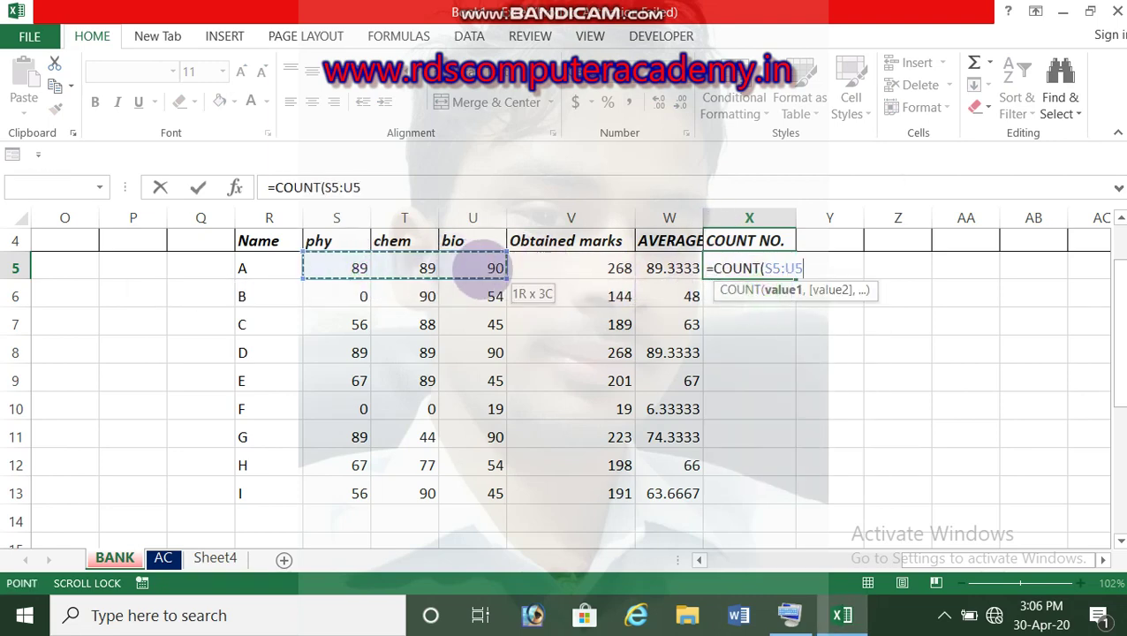
{"action": "key", "text": "Return"}
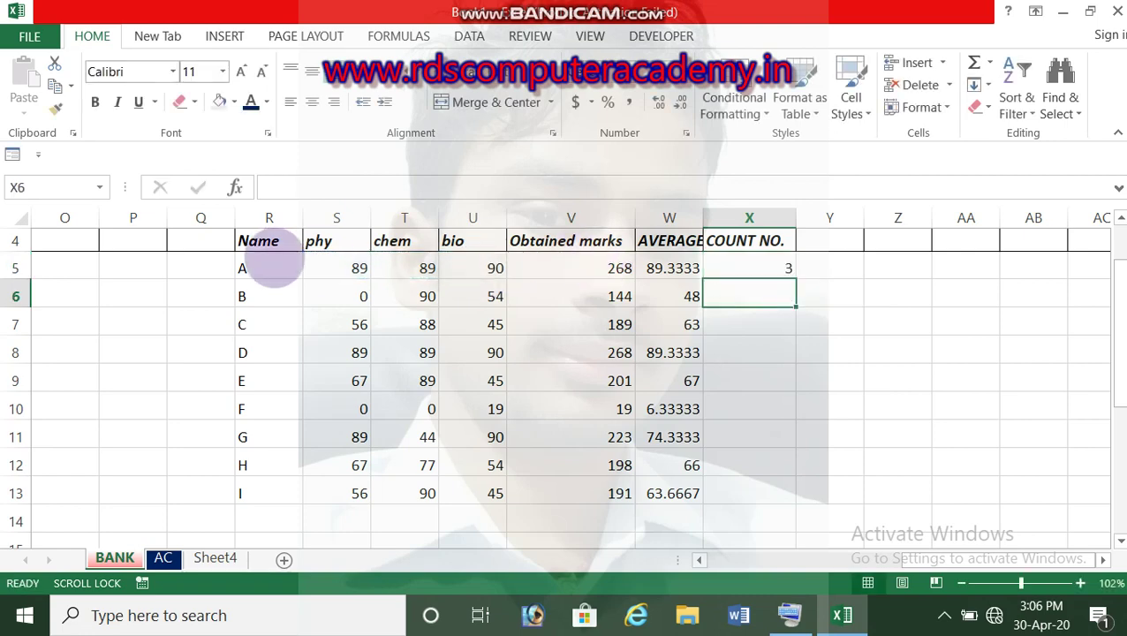
{"action": "left_click", "coordinate": [767, 269]}
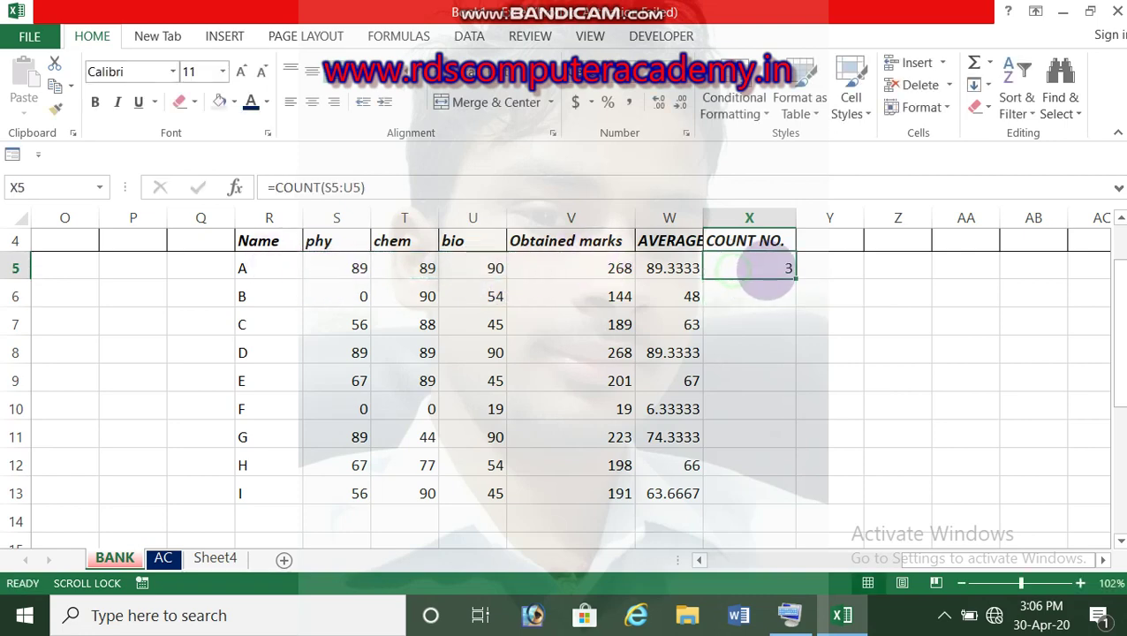
{"action": "double_click", "coordinate": [794, 282]}
Clear student B's phy and bio marks in cells S6 and U6
{"action": "left_click", "coordinate": [389, 294]}
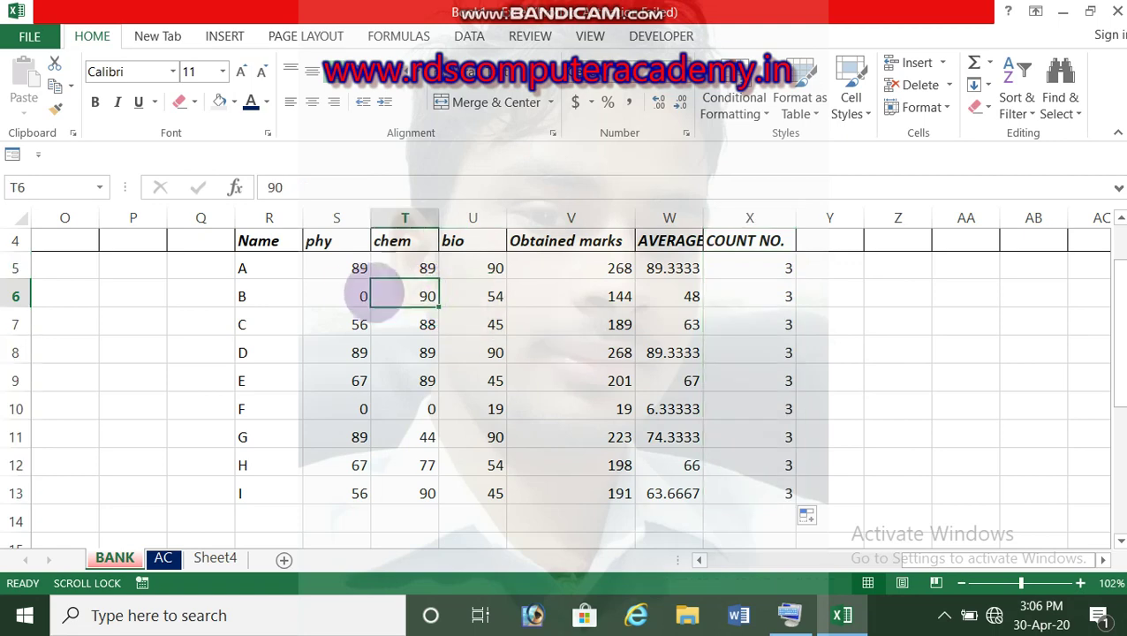
{"action": "left_click", "coordinate": [328, 292]}
{"action": "key", "text": "BackSpace"}
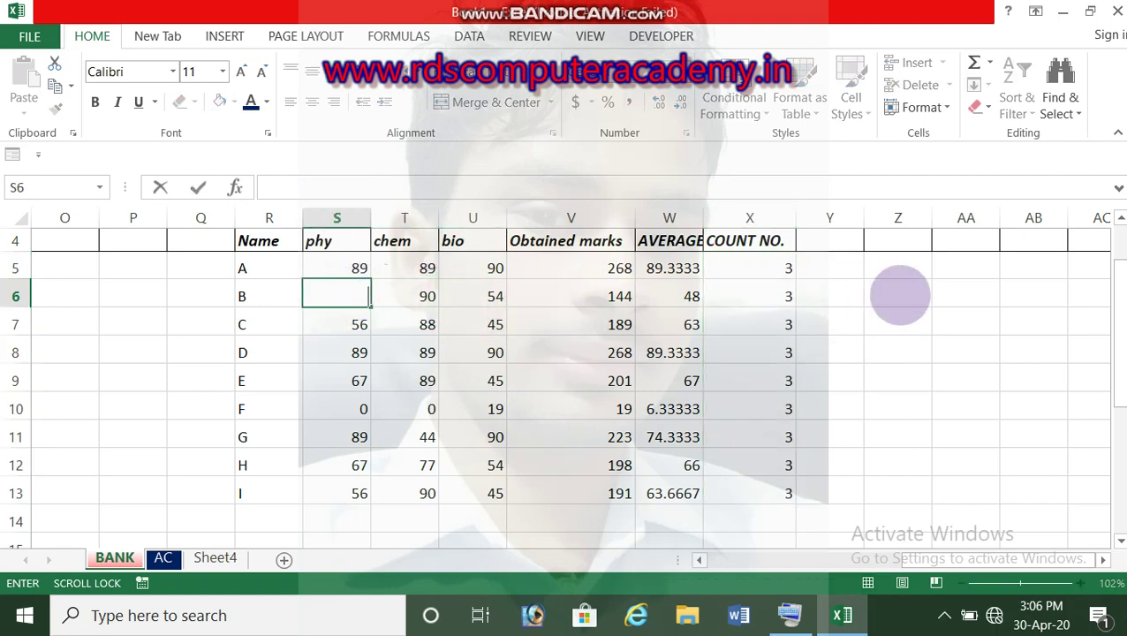
{"action": "key", "text": "Return"}
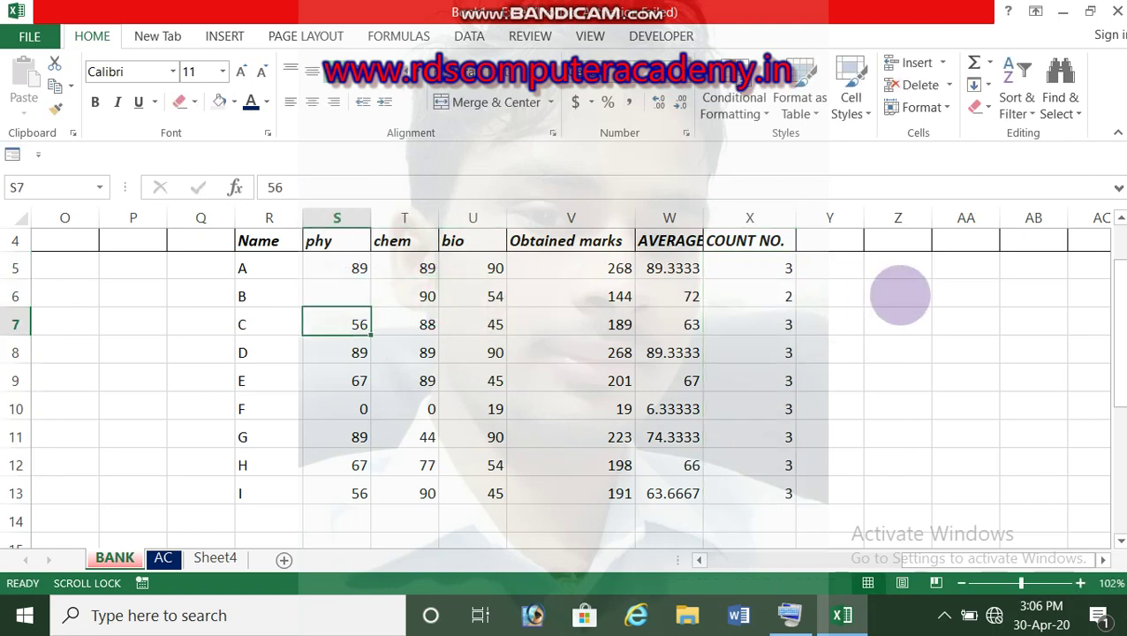
{"action": "scroll", "coordinate": [899, 295], "scroll_direction": "up", "scroll_amount": 1}
{"action": "scroll", "coordinate": [899, 295], "scroll_direction": "right", "scroll_amount": 1}
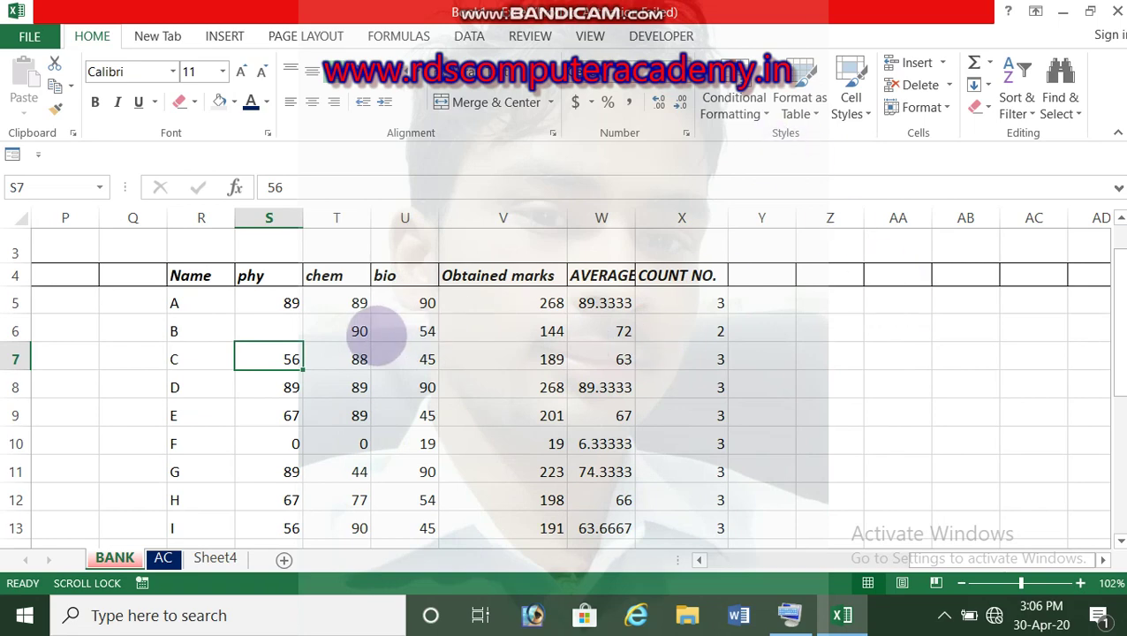
{"action": "left_click", "coordinate": [382, 331]}
{"action": "key", "text": "BackSpace"}
{"action": "key", "text": "Return"}
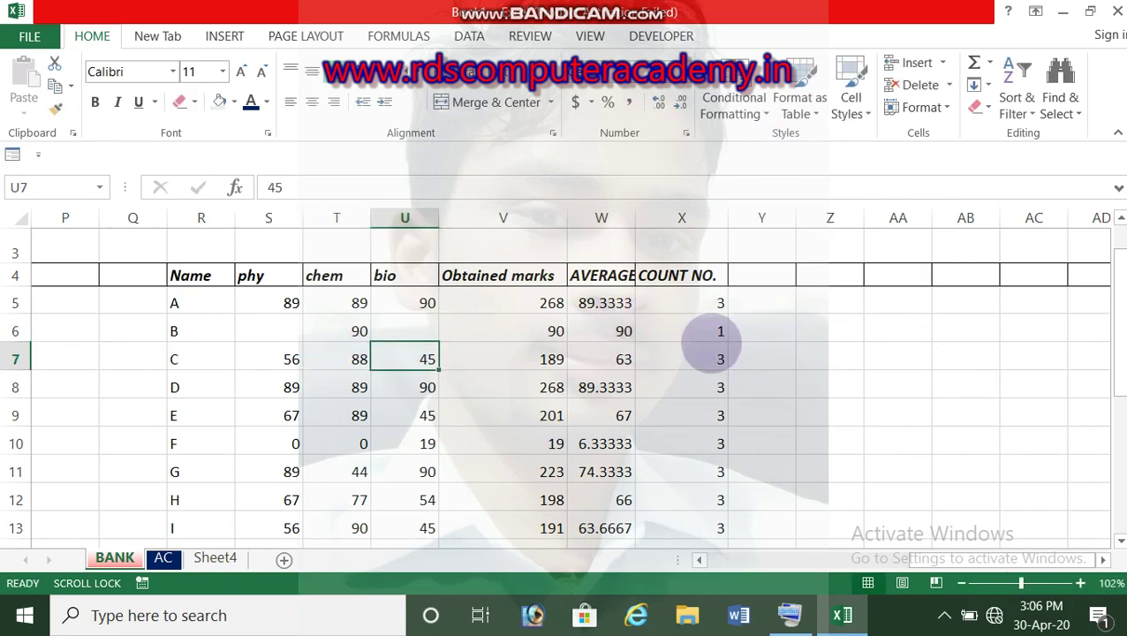
Add the heading MAXIMUM in Y4, next to the COUNT NO. heading
{"action": "left_click", "coordinate": [767, 273]}
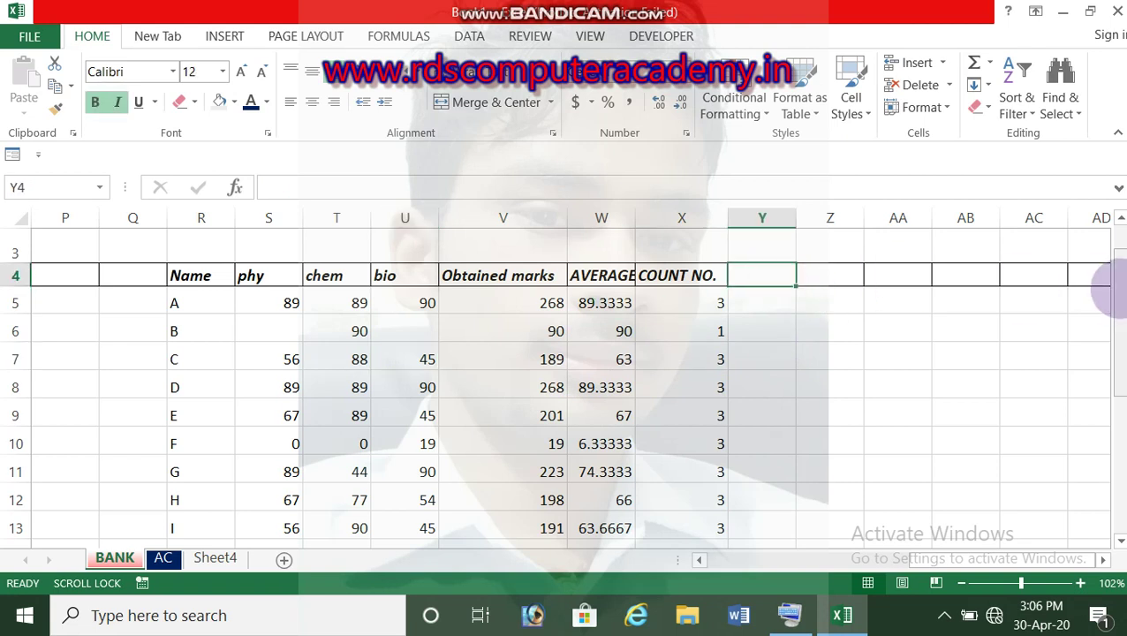
{"action": "type", "text": "MAN"}
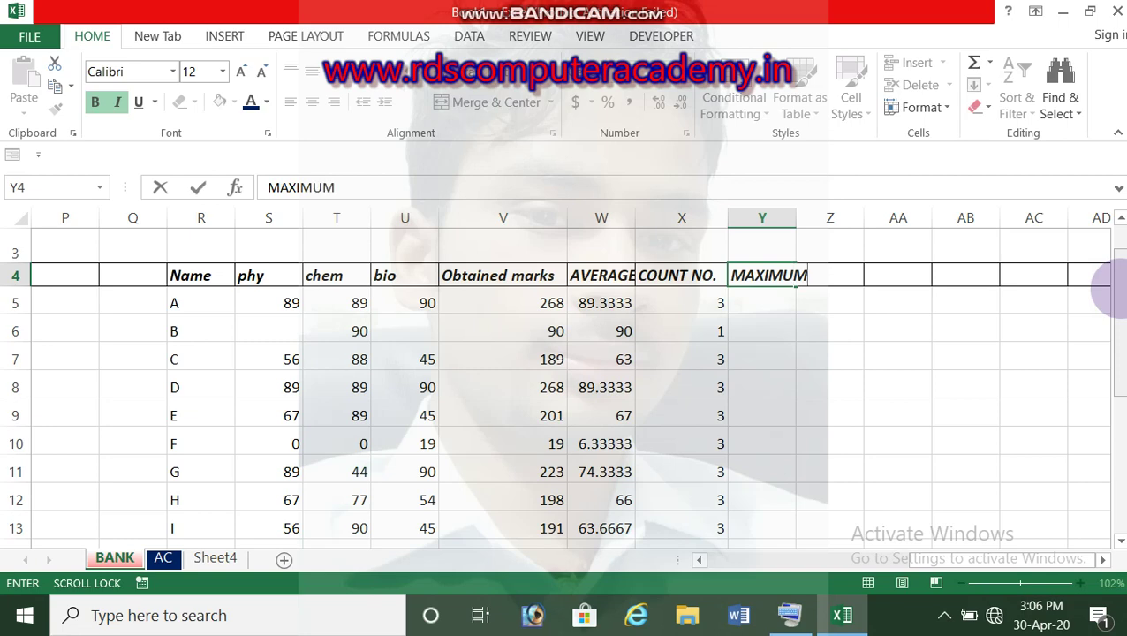
{"action": "key", "text": "Return"}
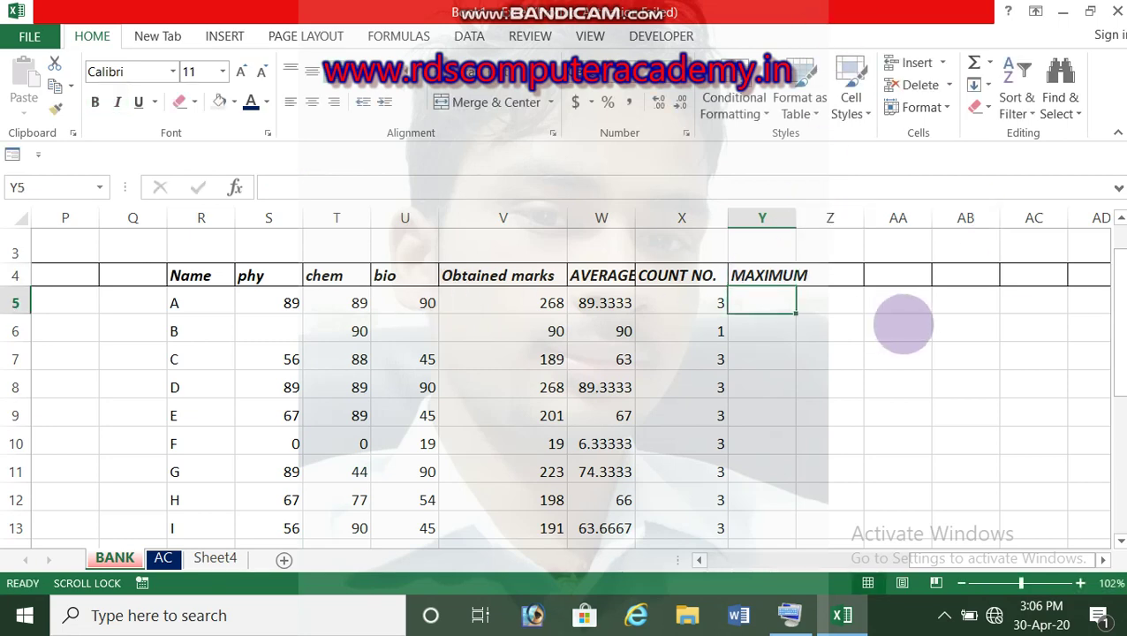
Find student A's highest mark in Y5 with =MAX(S5:U5) and fill the formula down through Y13
{"action": "type", "text": "="}
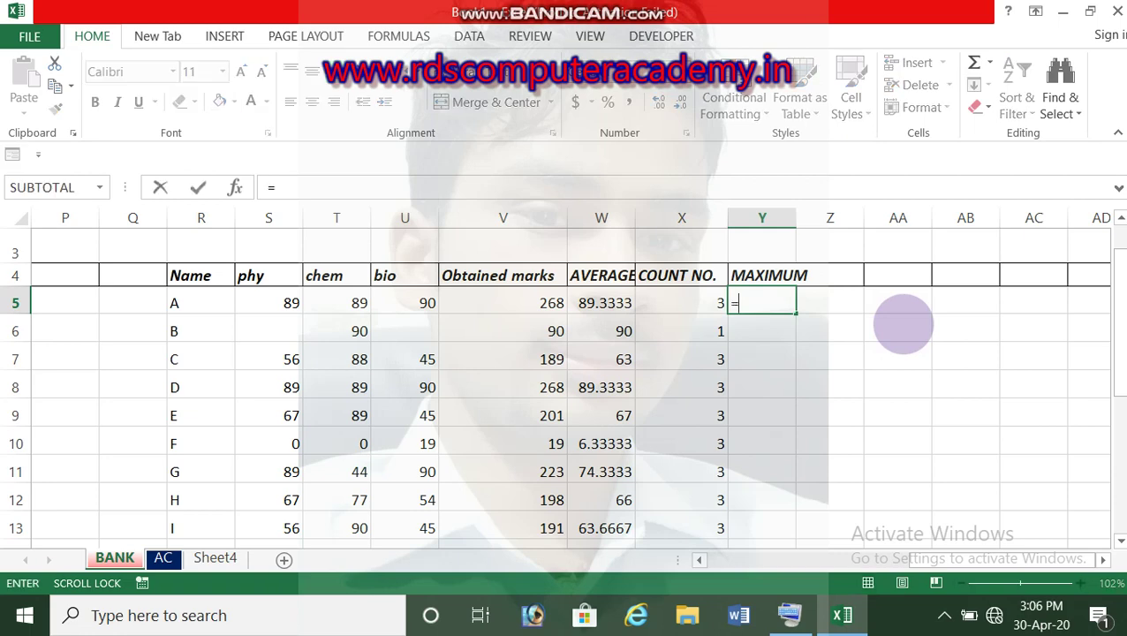
{"action": "type", "text": "MAC"}
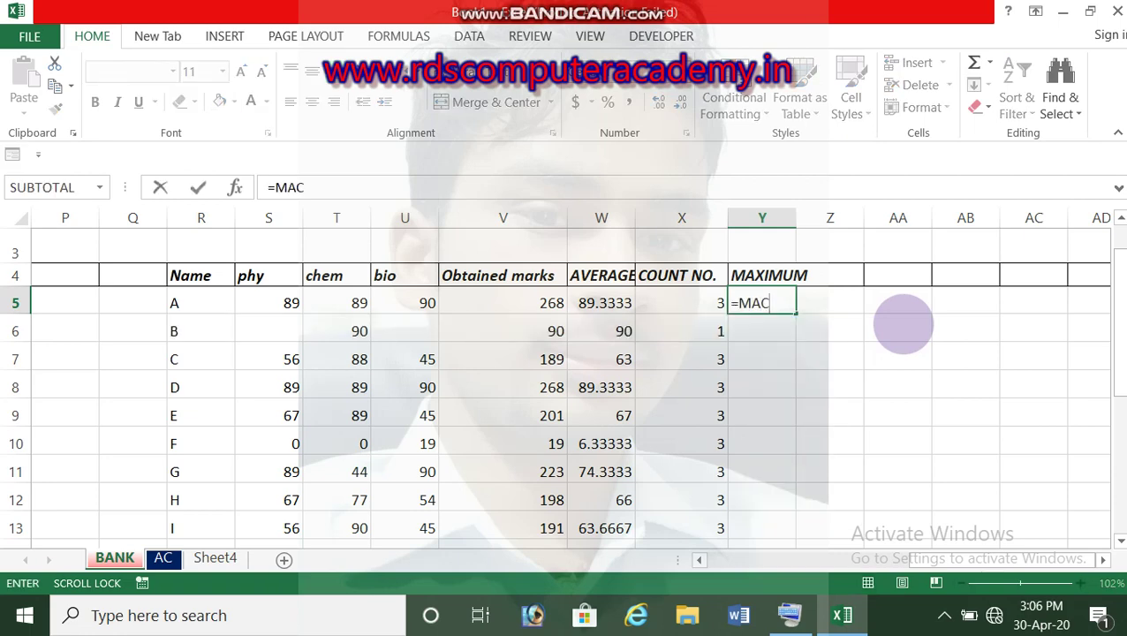
{"action": "key", "text": "BackSpace"}
{"action": "type", "text": "X("}
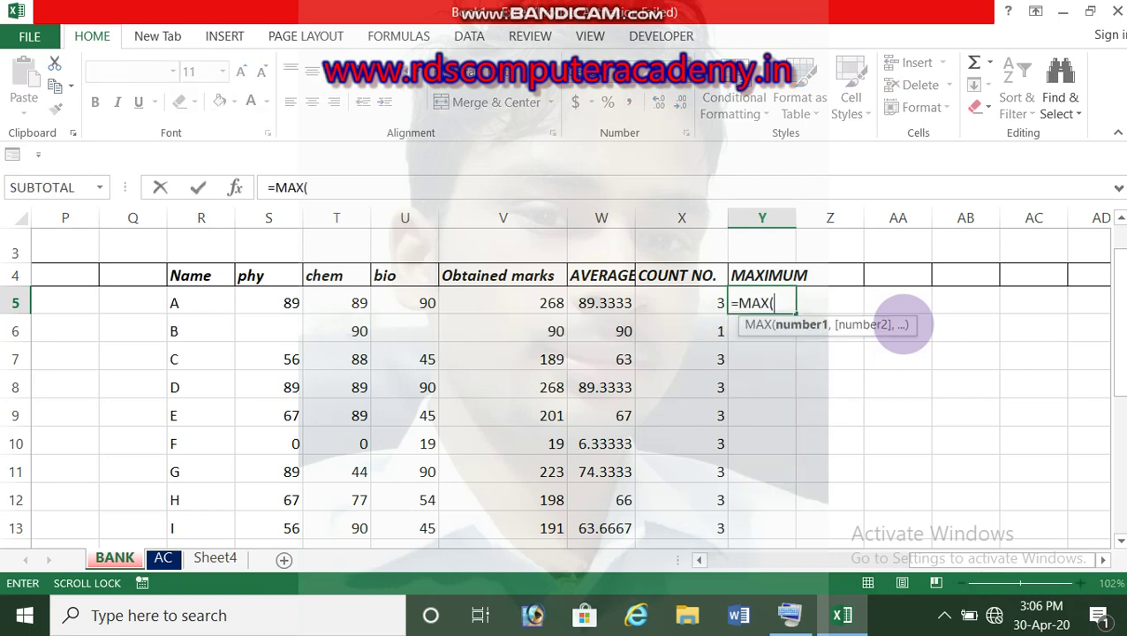
{"action": "left_click_drag", "start_coordinate": [269, 303], "coordinate": [405, 303]}
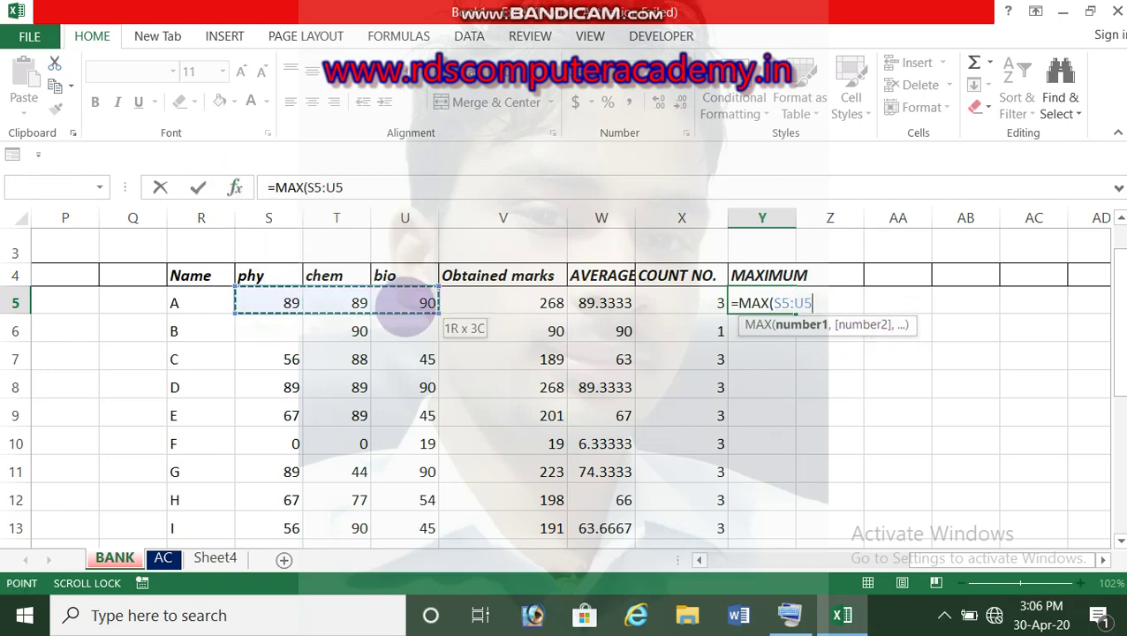
{"action": "type", "text": ")"}
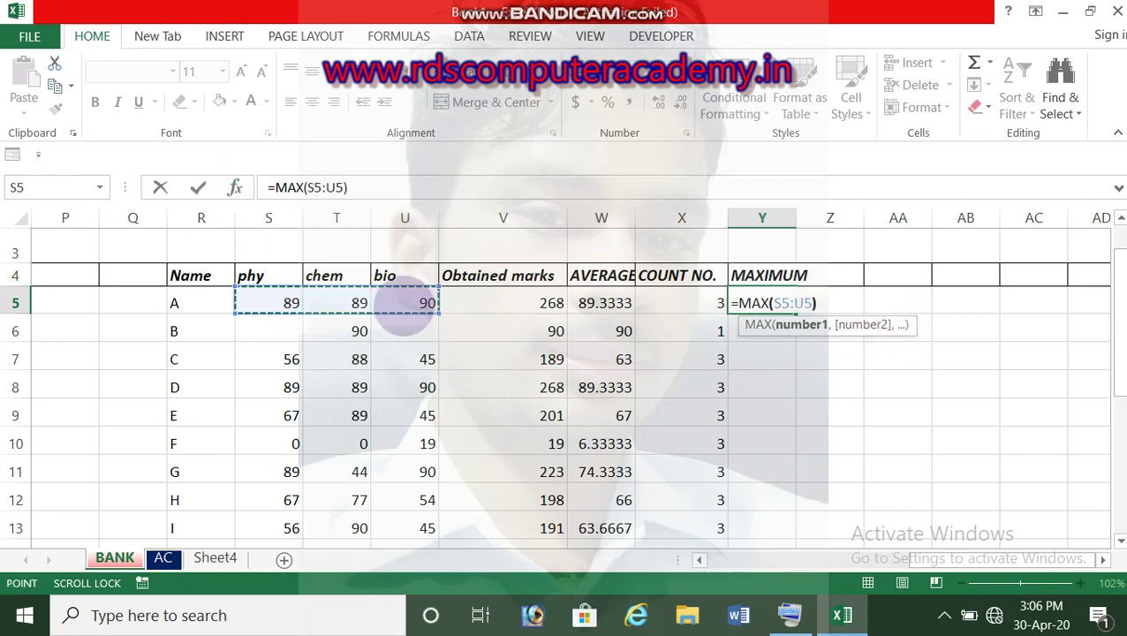
{"action": "key", "text": "Return"}
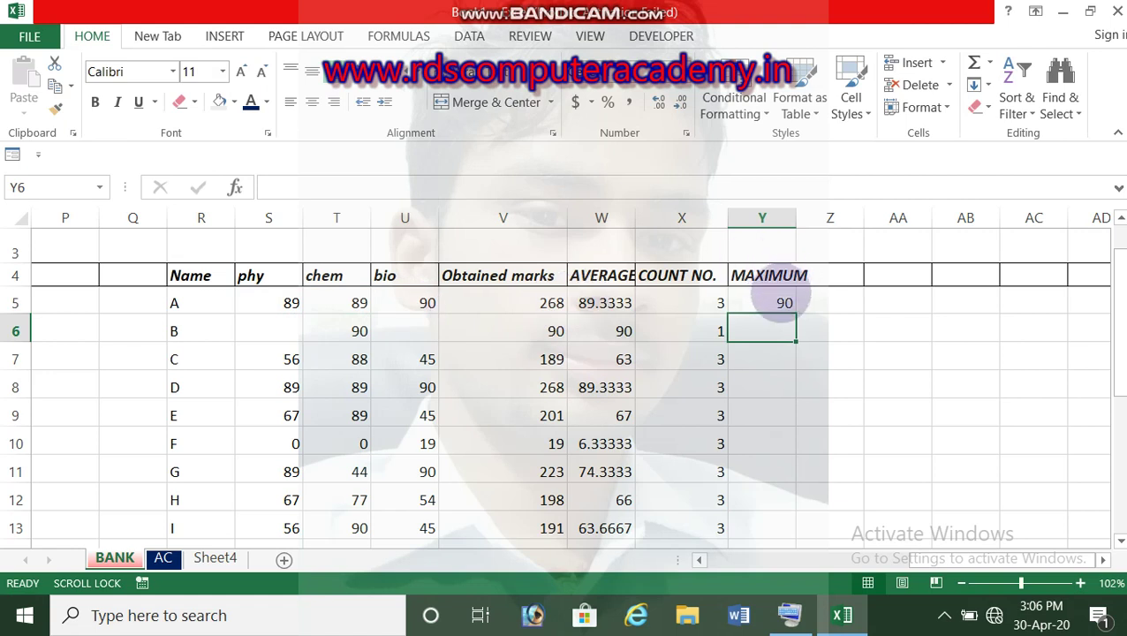
{"action": "left_click", "coordinate": [779, 301]}
{"action": "left_click_drag", "start_coordinate": [795, 316], "coordinate": [786, 530]}
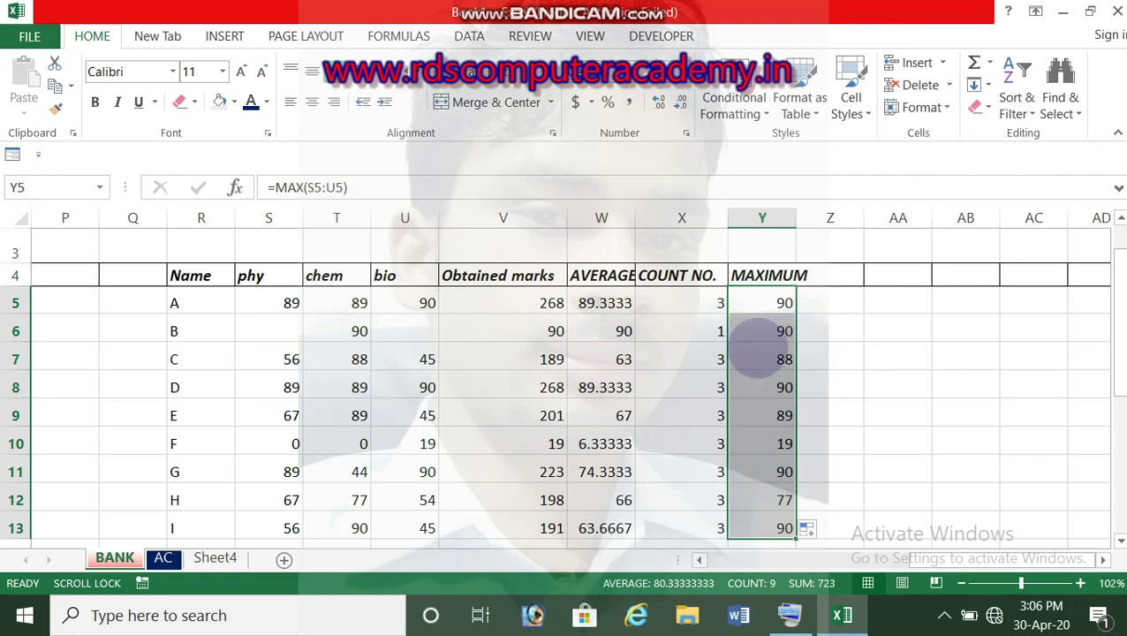
{"action": "left_click", "coordinate": [835, 301]}
{"action": "left_click", "coordinate": [742, 301]}
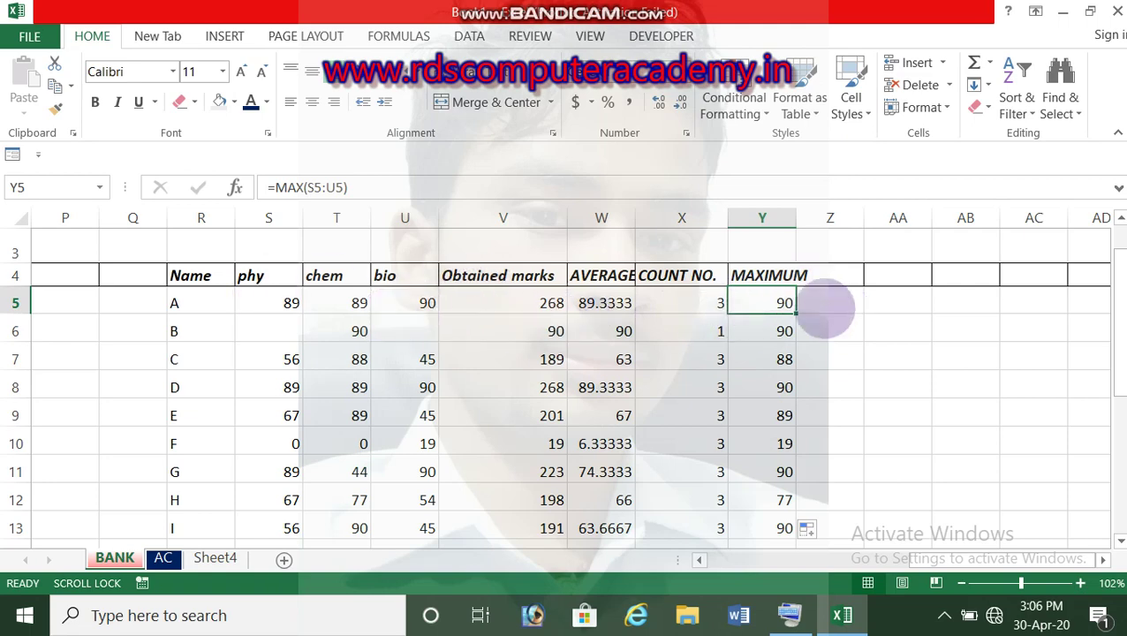
Add the heading MINIMUM in Z4, next to the MAXIMUM heading
{"action": "left_click", "coordinate": [823, 271]}
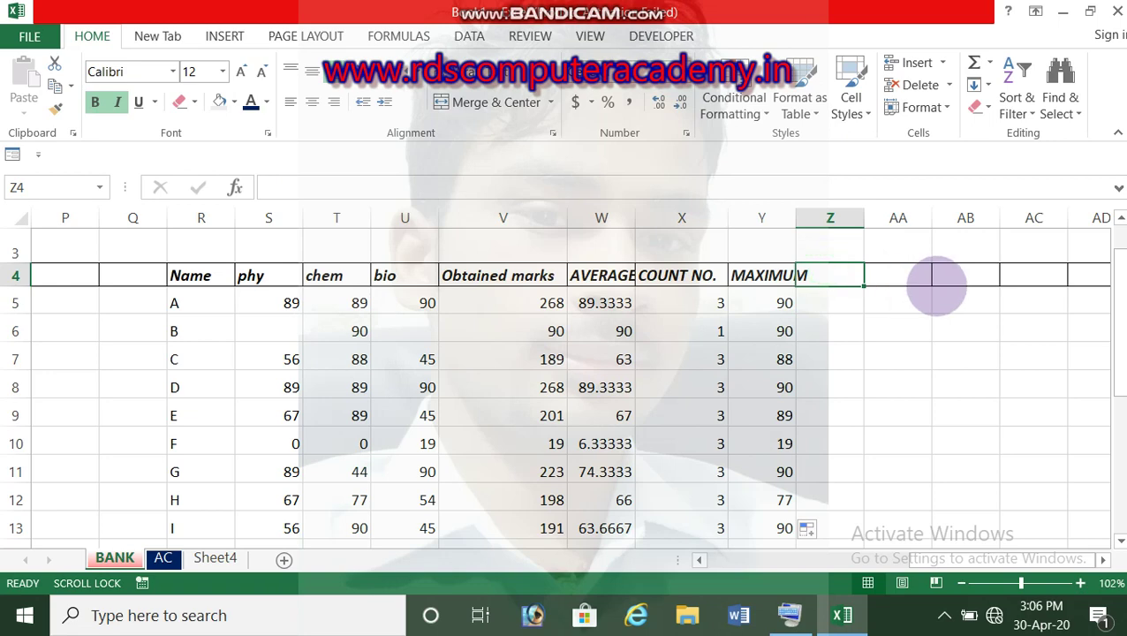
{"action": "type", "text": "MIN"}
{"action": "key", "text": "Return"}
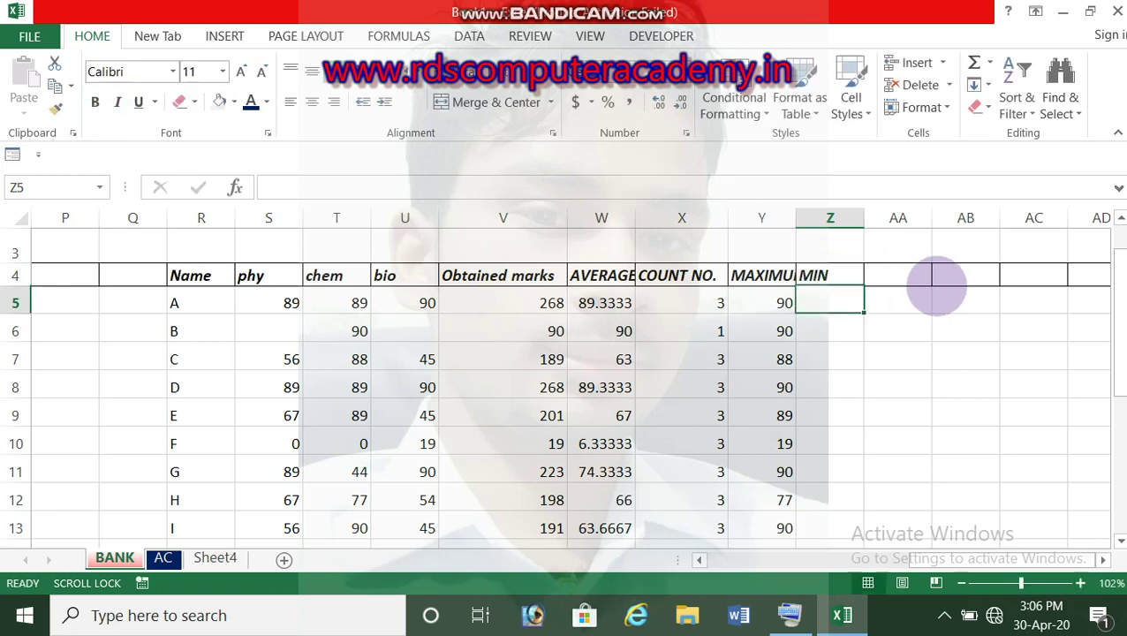
{"action": "type", "text": "="}
{"action": "key", "text": "BackSpace"}
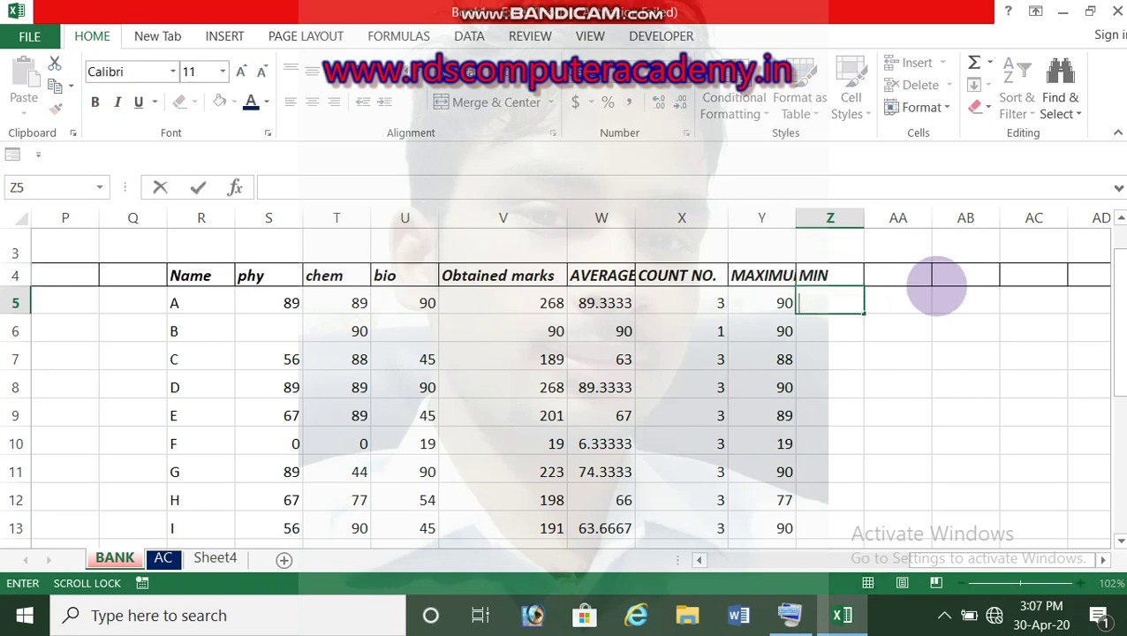
{"action": "scroll", "coordinate": [932, 284], "scroll_direction": "up", "scroll_amount": 1}
{"action": "left_click", "coordinate": [830, 315]}
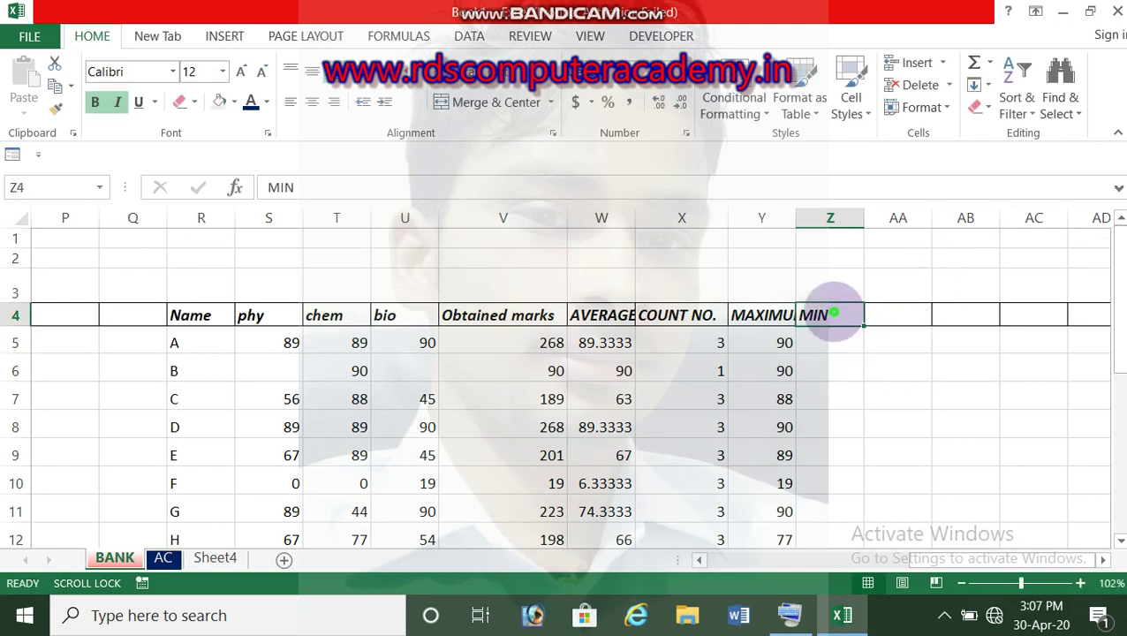
{"action": "double_click", "coordinate": [832, 314]}
{"action": "type", "text": "IMUM"}
{"action": "key", "text": "Return"}
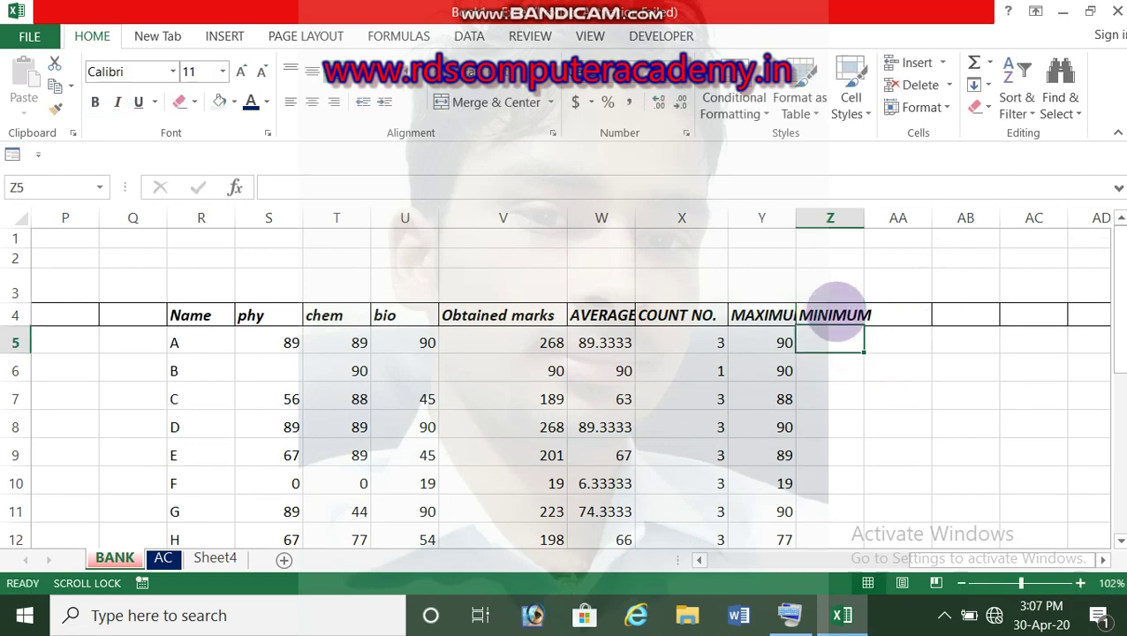
Find student A's lowest mark in Z5 with =MIN(S5:U5) and fill the formula down through Z13
{"action": "type", "text": "=MUN"}
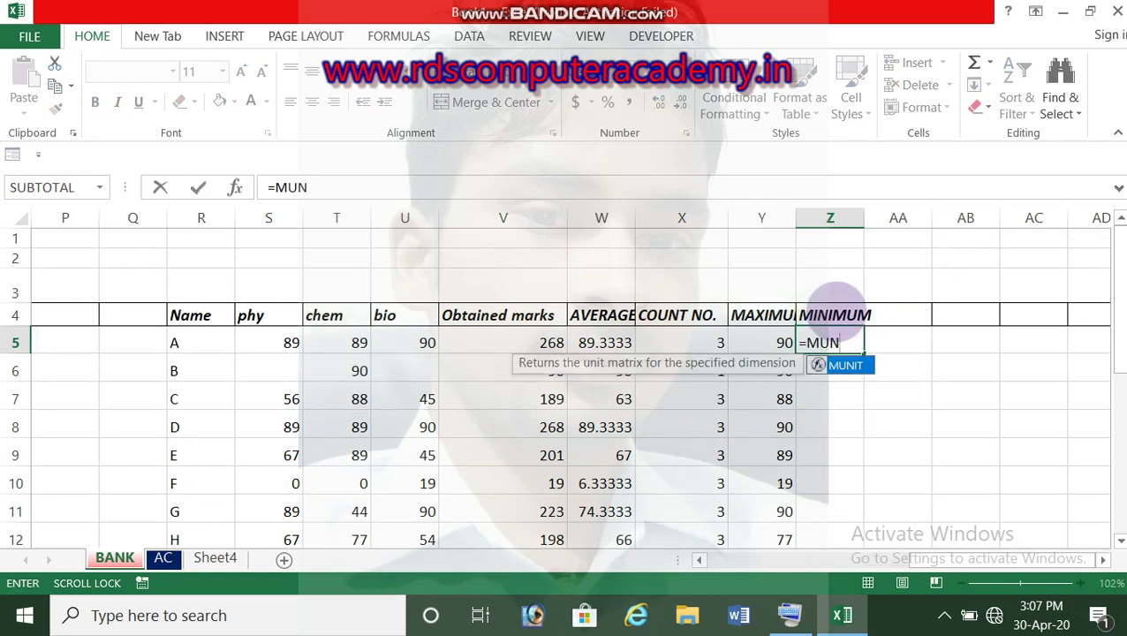
{"action": "key", "text": "BackSpace"}
{"action": "key", "text": "BackSpace"}
{"action": "type", "text": "IN"}
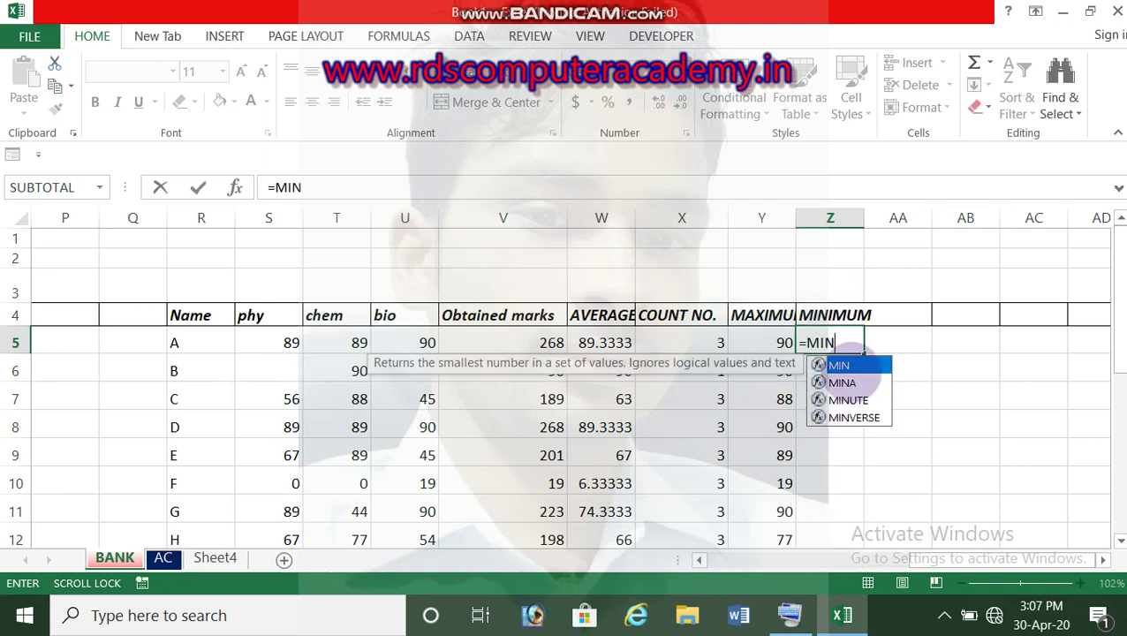
{"action": "double_click", "coordinate": [841, 366]}
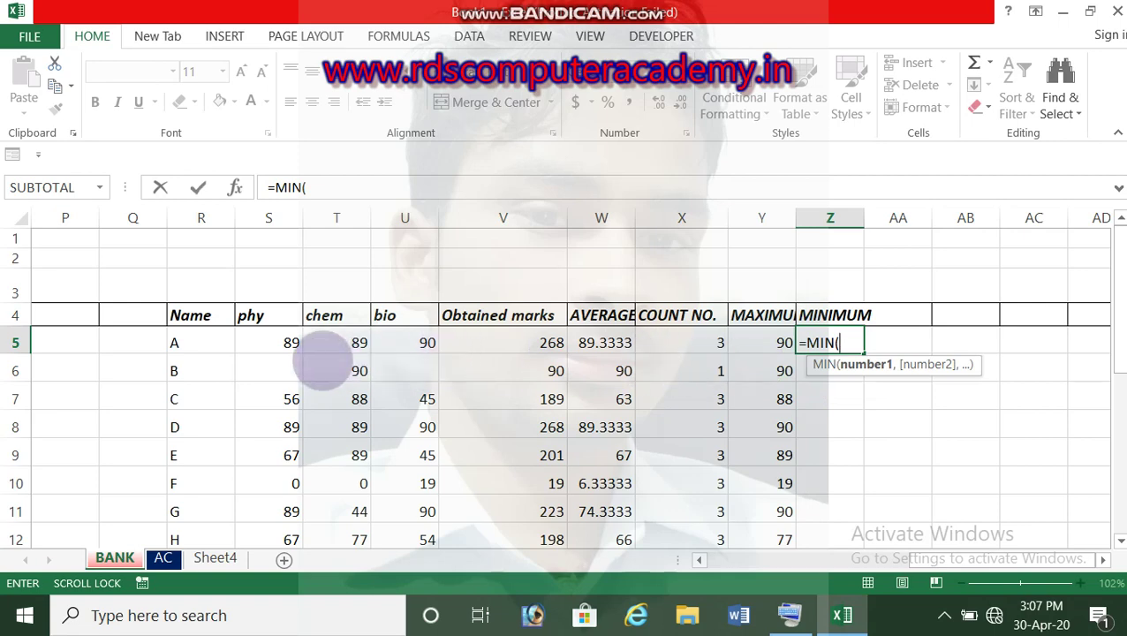
{"action": "left_click_drag", "start_coordinate": [274, 347], "coordinate": [429, 343]}
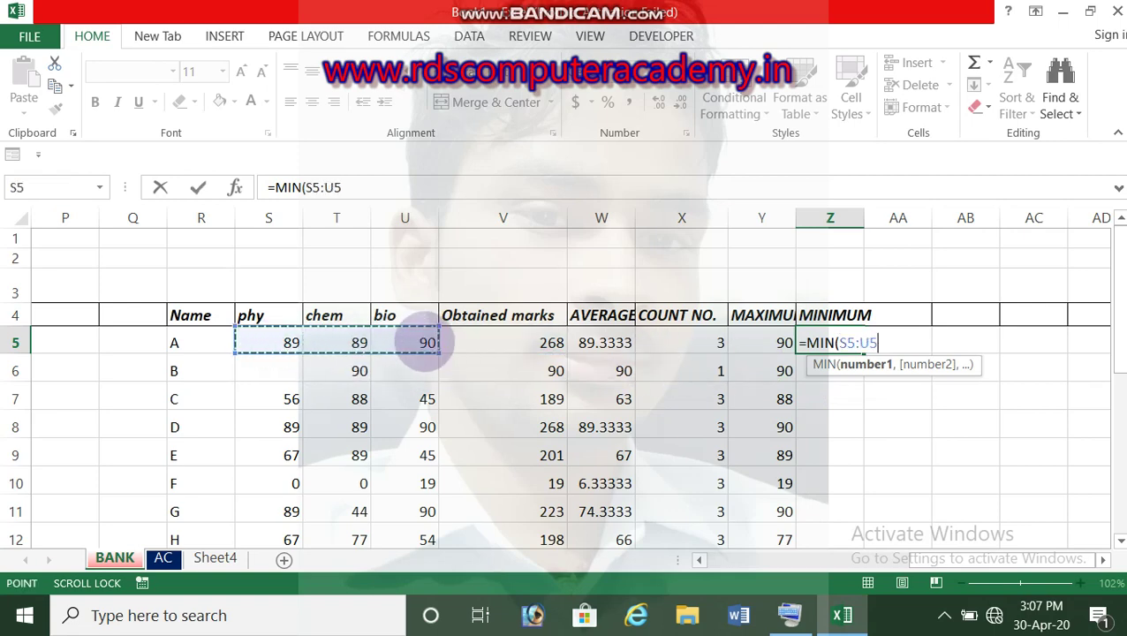
{"action": "key", "text": "Return"}
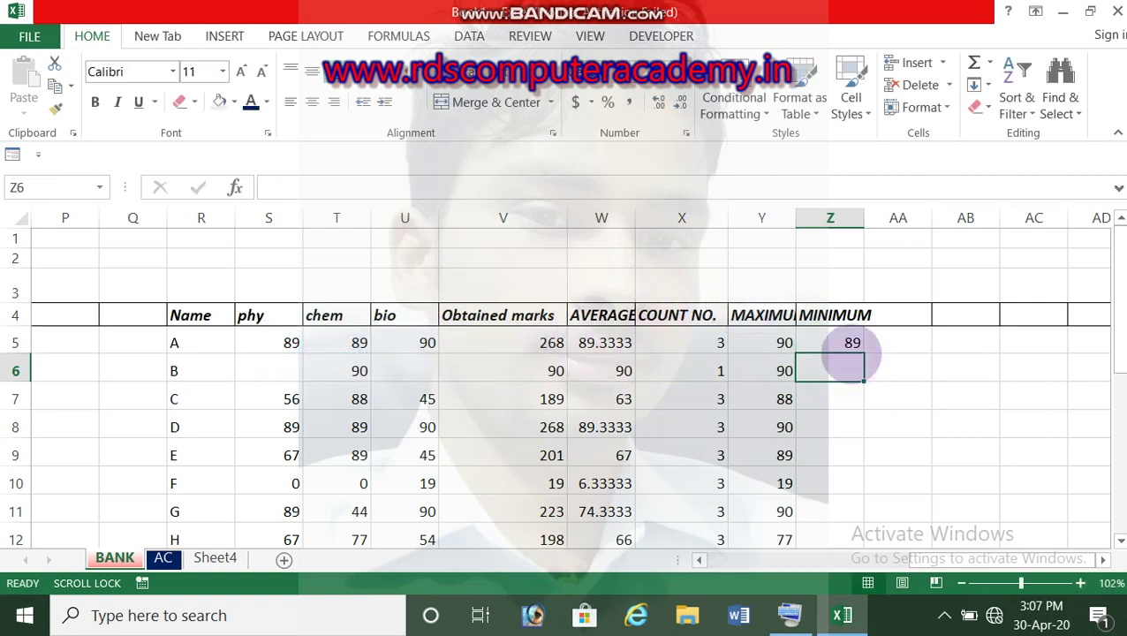
{"action": "left_click", "coordinate": [871, 346]}
{"action": "left_click_drag", "start_coordinate": [863, 351], "coordinate": [860, 510]}
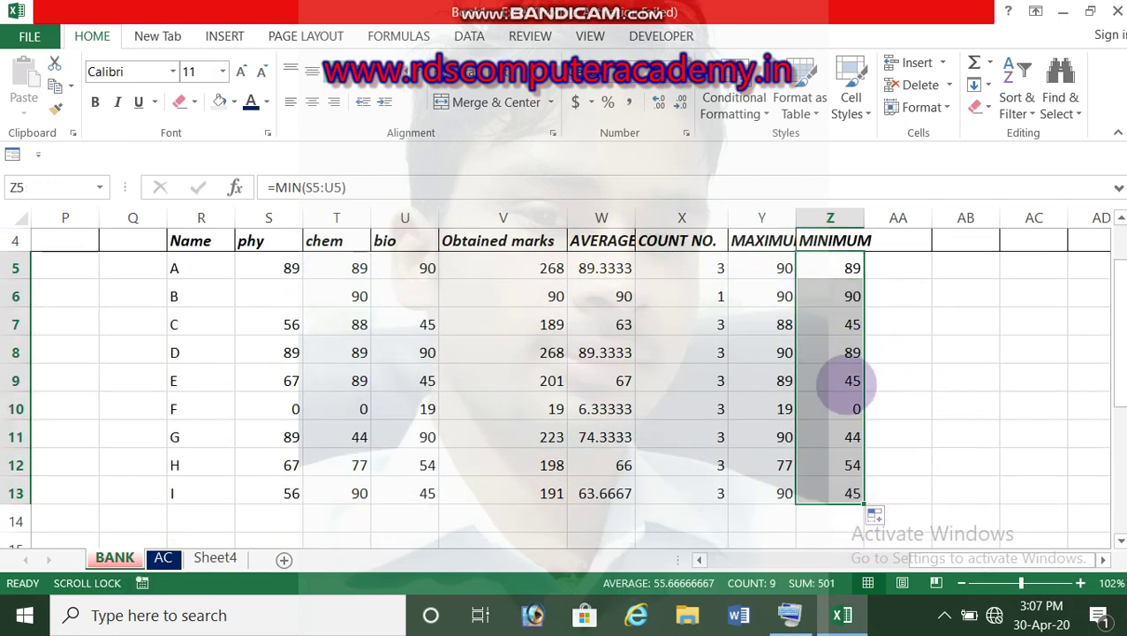
{"action": "left_click", "coordinate": [840, 380]}
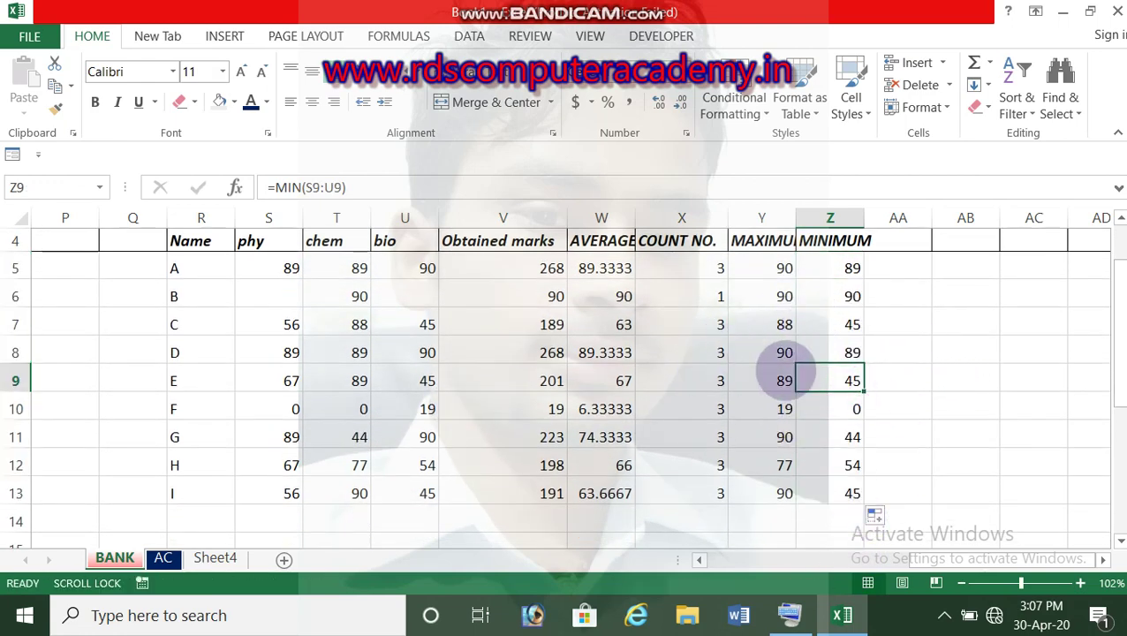
{"action": "left_click", "coordinate": [768, 380]}
{"action": "left_click", "coordinate": [839, 378]}
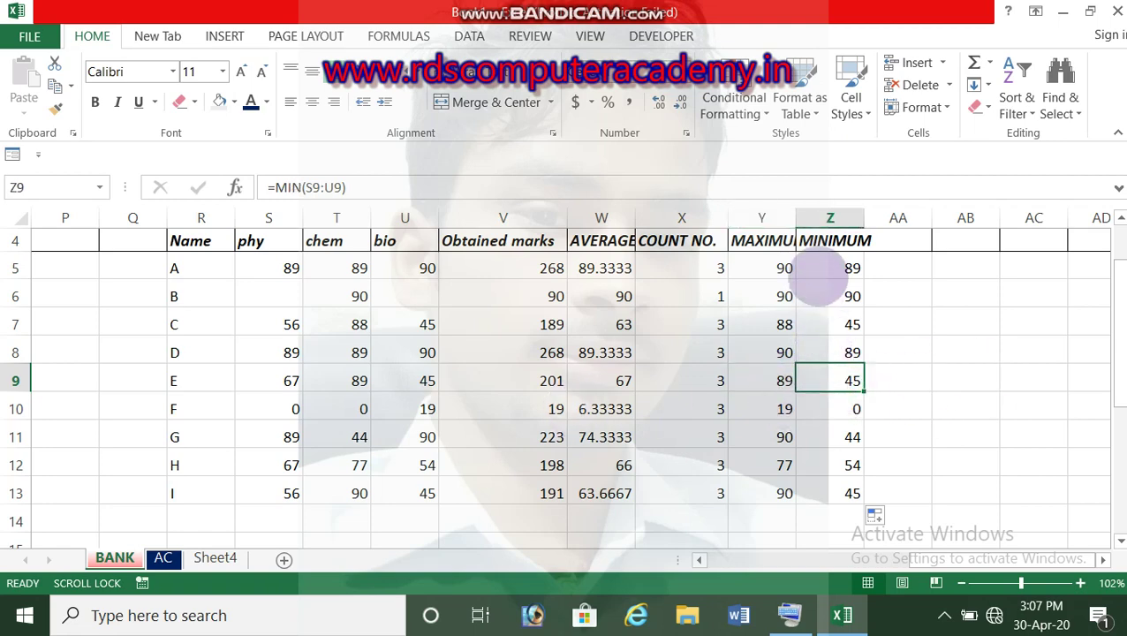
Widen the MINIMUM, MAXIMUM and AVERAGE columns to fit their contents
{"action": "double_click", "coordinate": [865, 217]}
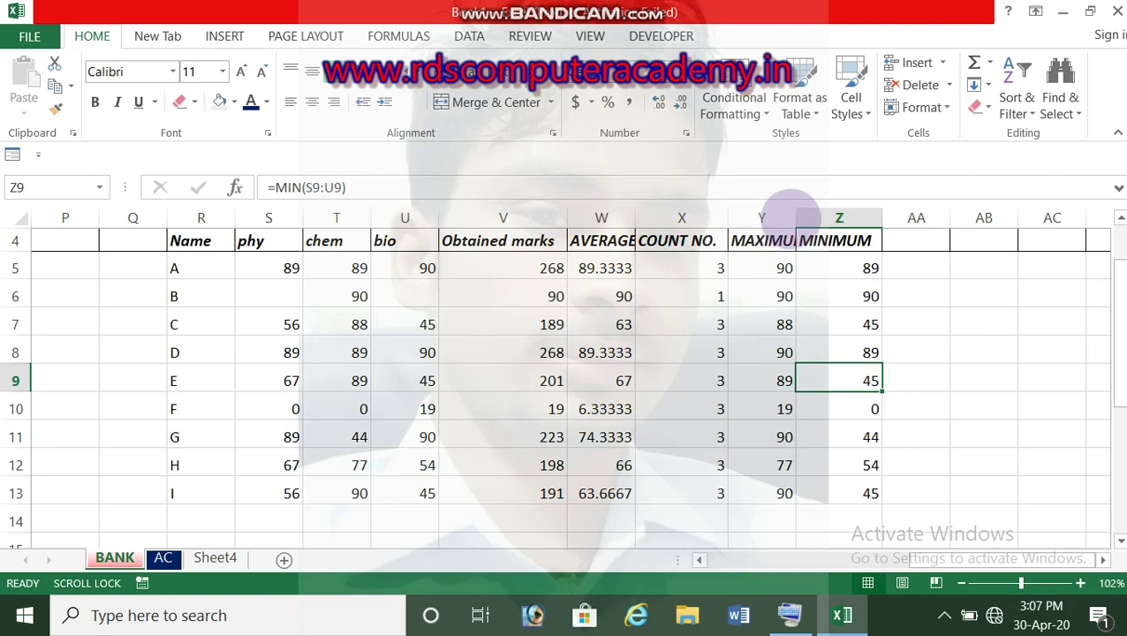
{"action": "double_click", "coordinate": [795, 218]}
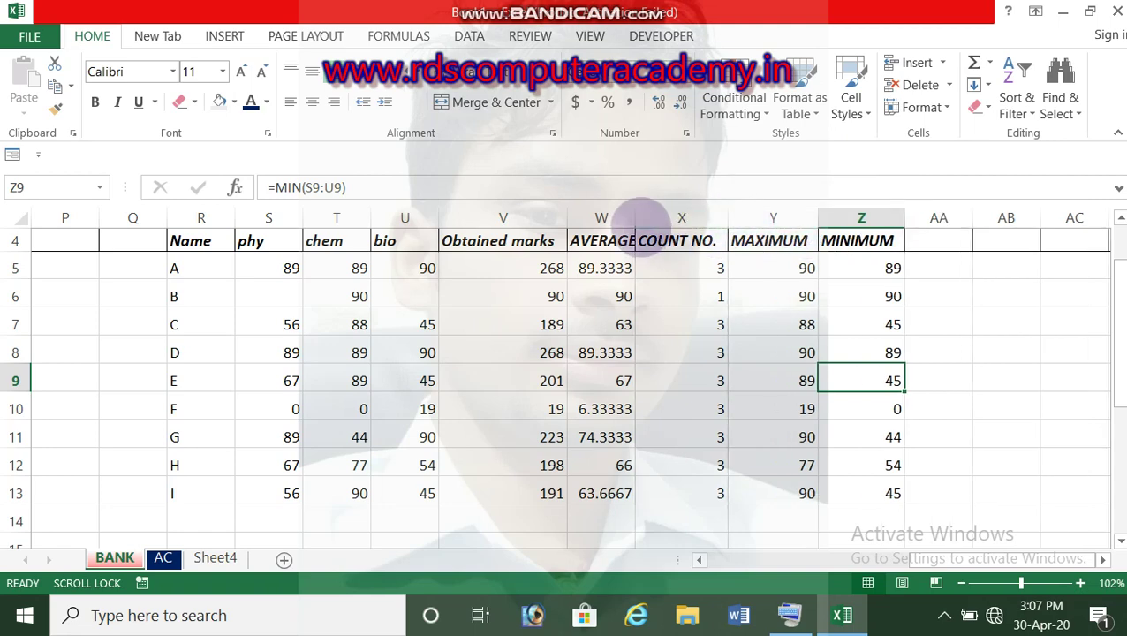
{"action": "double_click", "coordinate": [634, 217]}
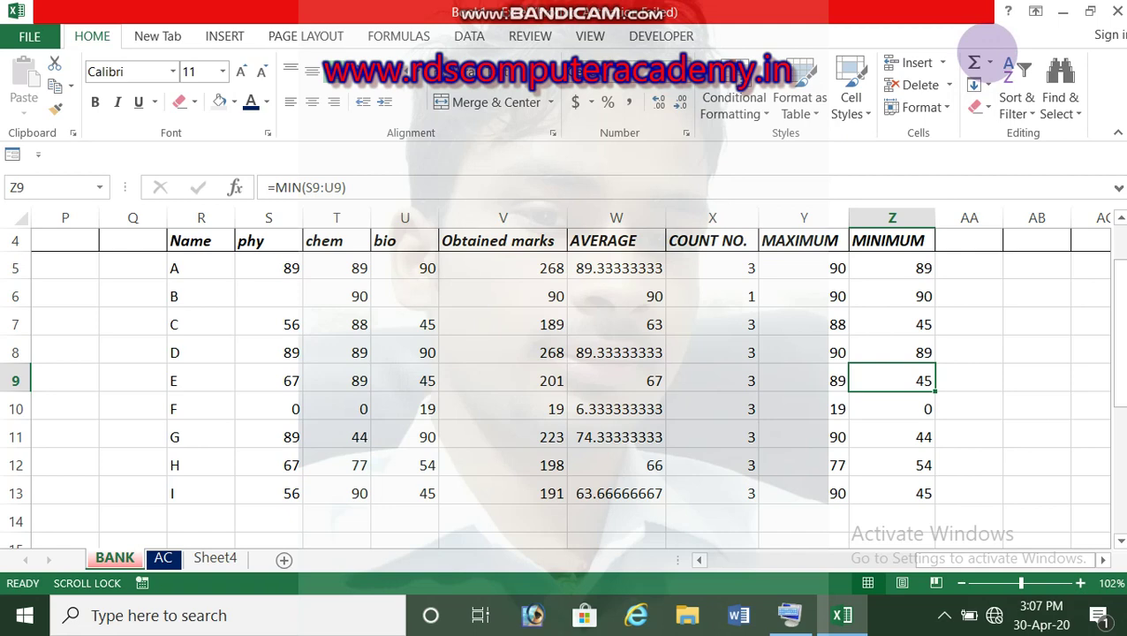
Review student A's formulas in row 5 from Obtained marks across to MINIMUM
{"action": "left_click", "coordinate": [529, 267]}
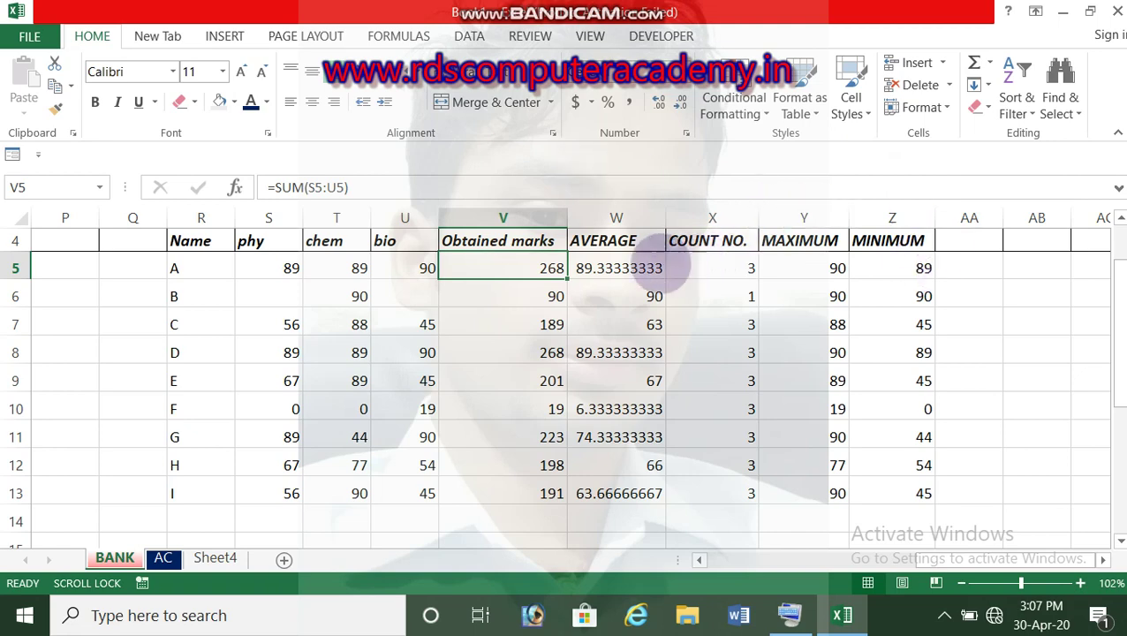
{"action": "left_click", "coordinate": [634, 268]}
{"action": "left_click", "coordinate": [680, 267]}
{"action": "left_click", "coordinate": [788, 268]}
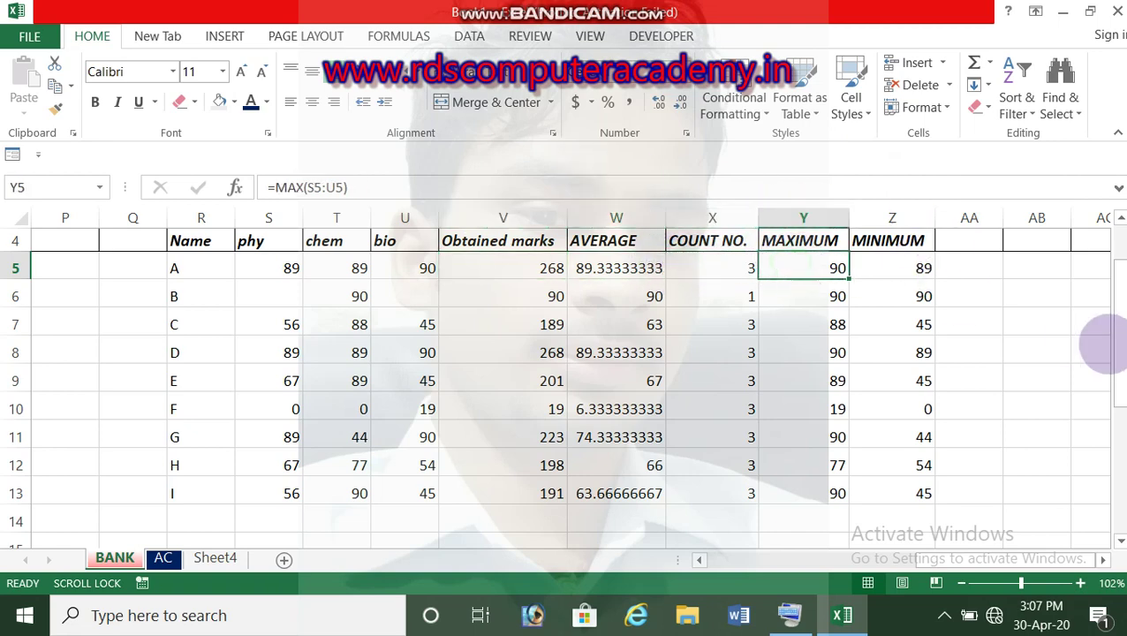
{"action": "left_click", "coordinate": [892, 265]}
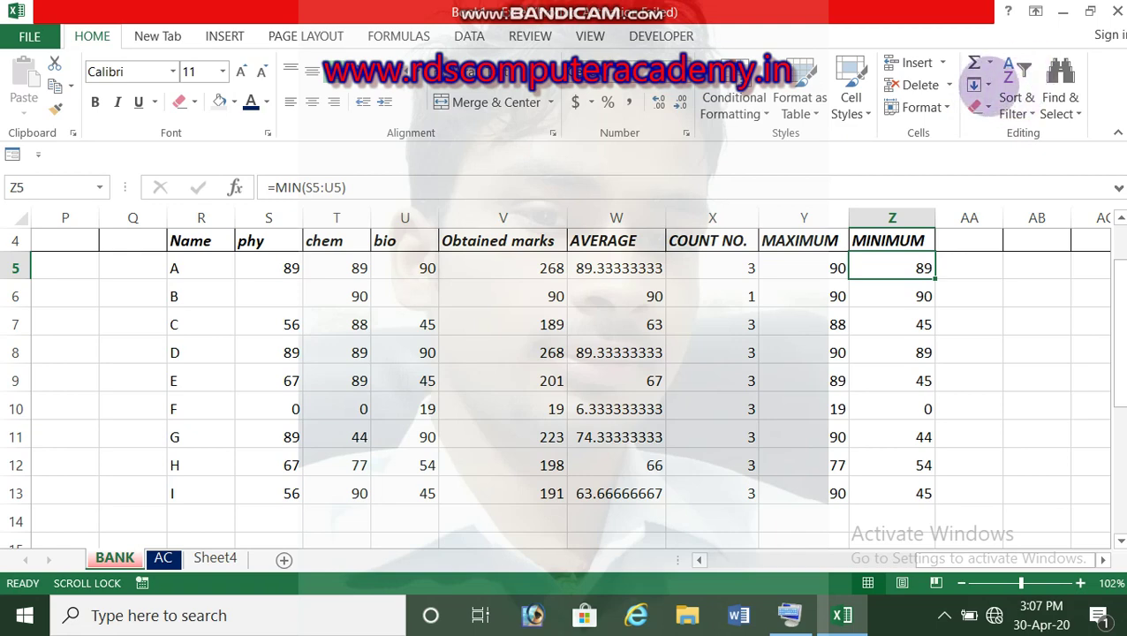
Show the available Fill directions for cell Z5, then close the list
{"action": "key", "text": "alt"}
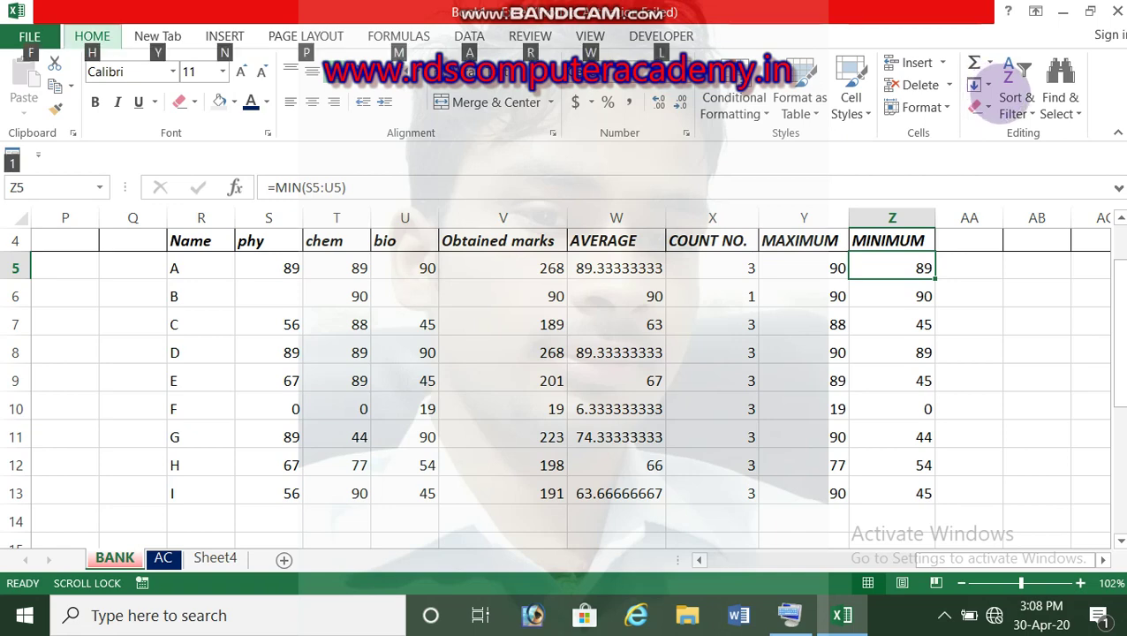
{"action": "key", "text": "h"}
{"action": "key", "text": "f"}
{"action": "key", "text": "i"}
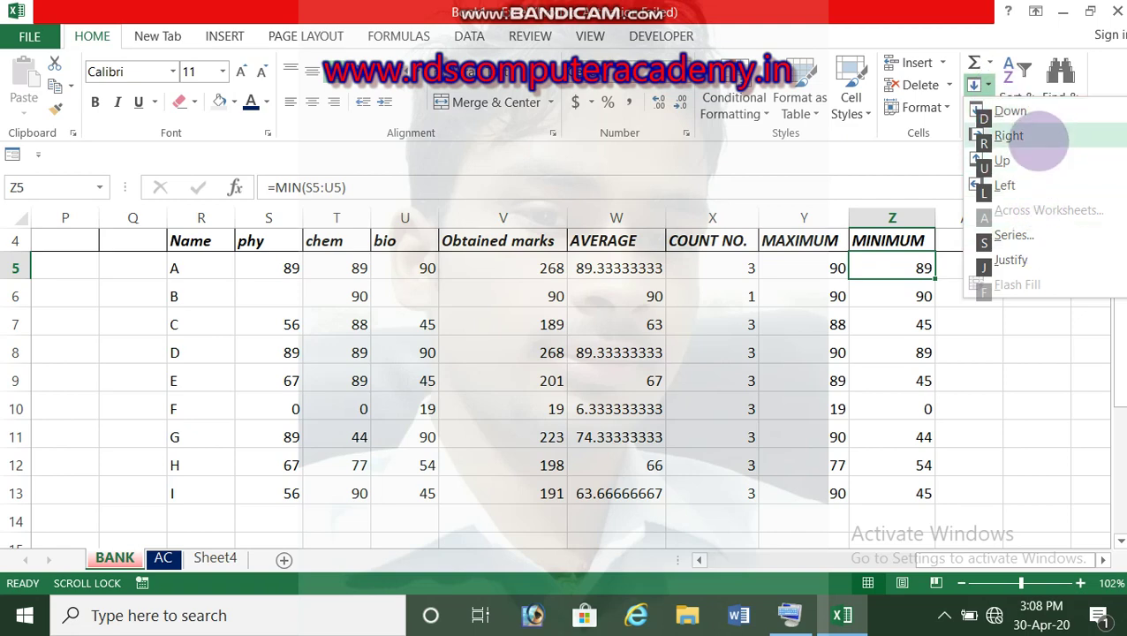
{"action": "left_click", "coordinate": [1037, 136]}
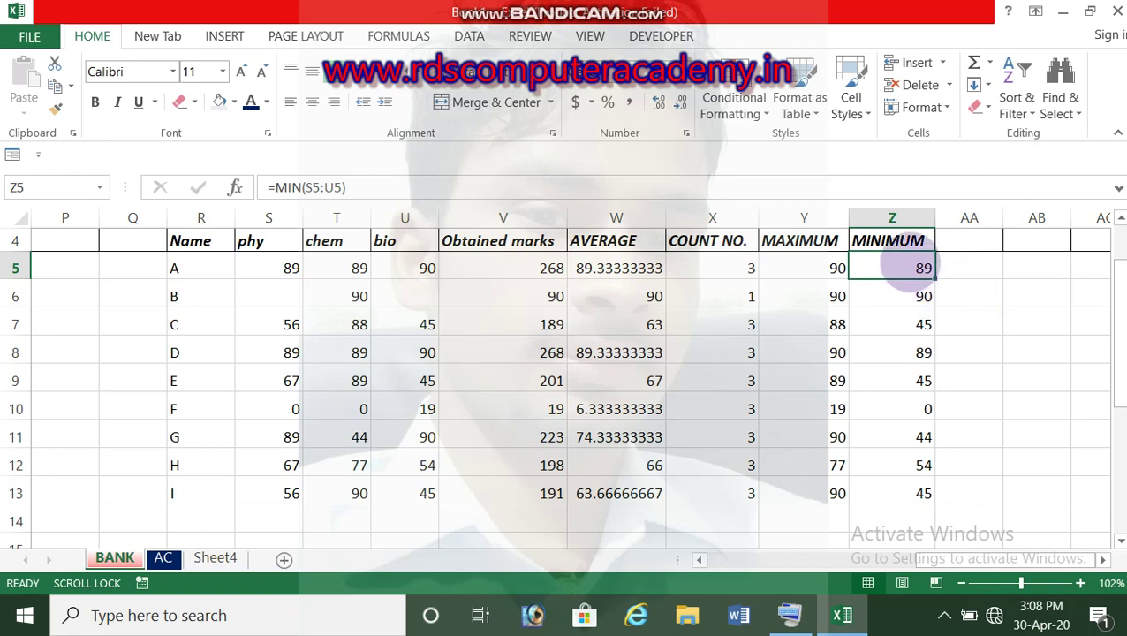
Try the Fill Right option on the MINIMUM values in Z5:Z13, and undo the fill
{"action": "left_click_drag", "start_coordinate": [899, 258], "coordinate": [895, 490]}
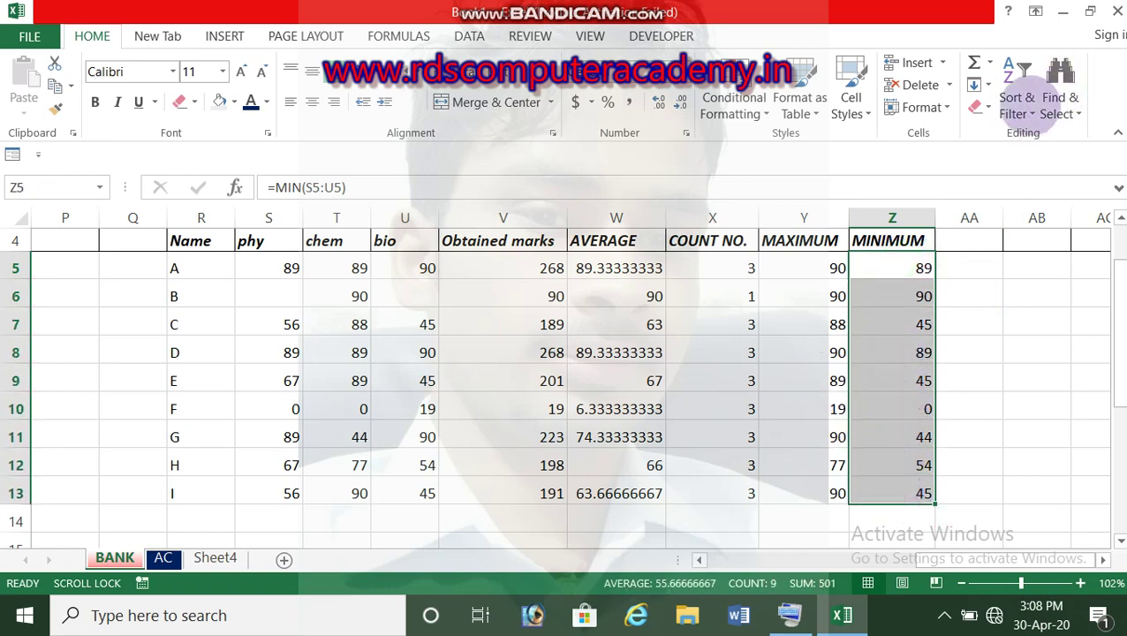
{"action": "left_click", "coordinate": [986, 84]}
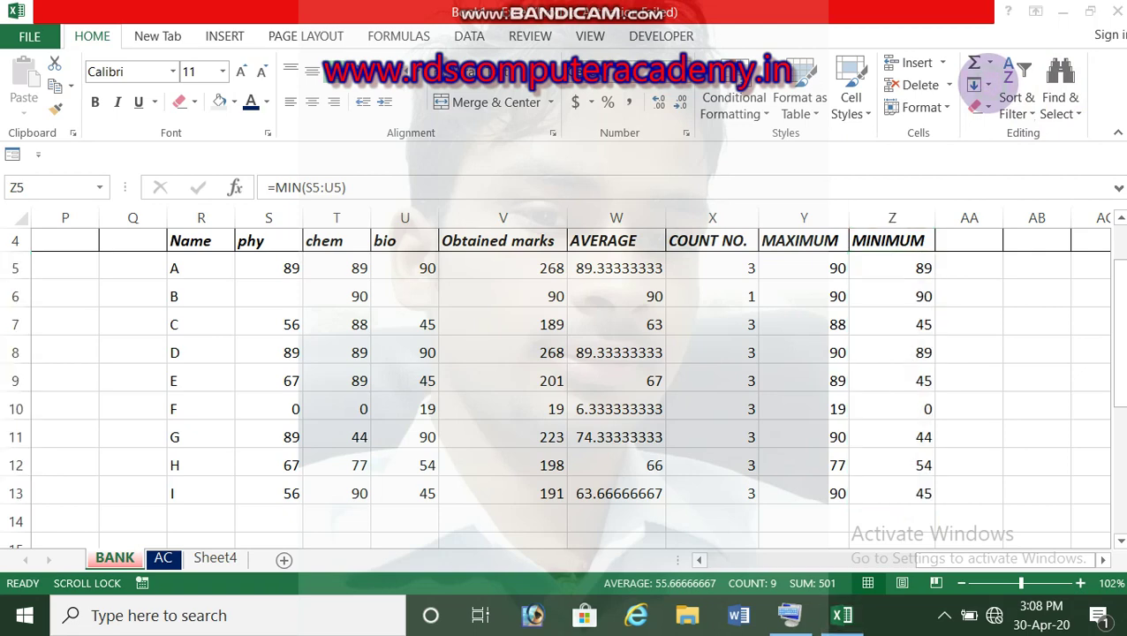
{"action": "left_click", "coordinate": [903, 262]}
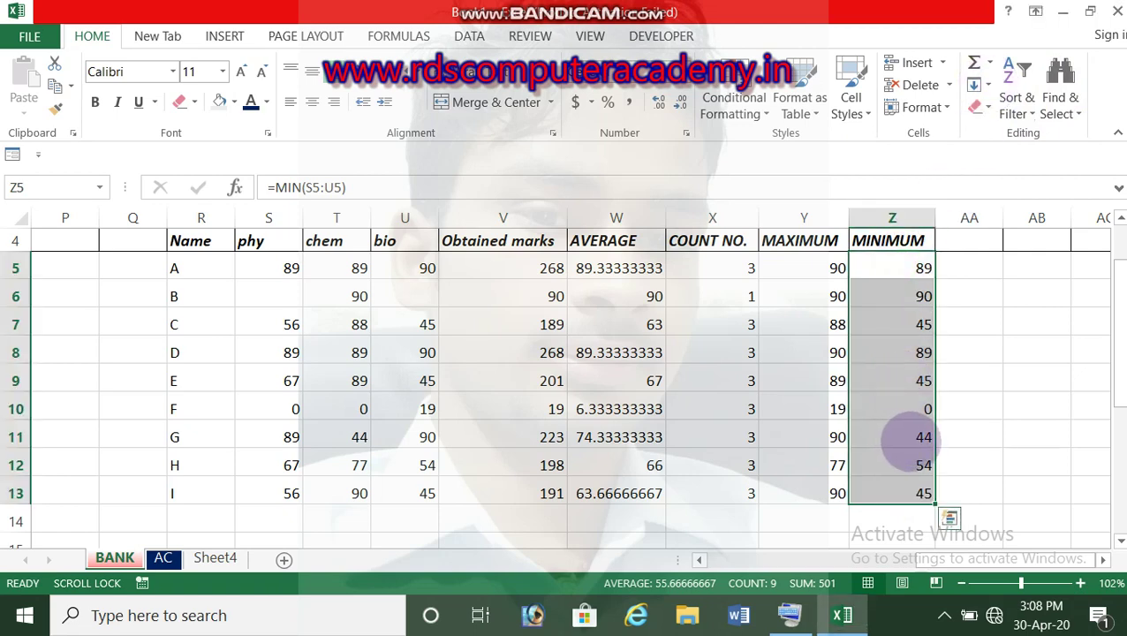
{"action": "key", "text": "alt"}
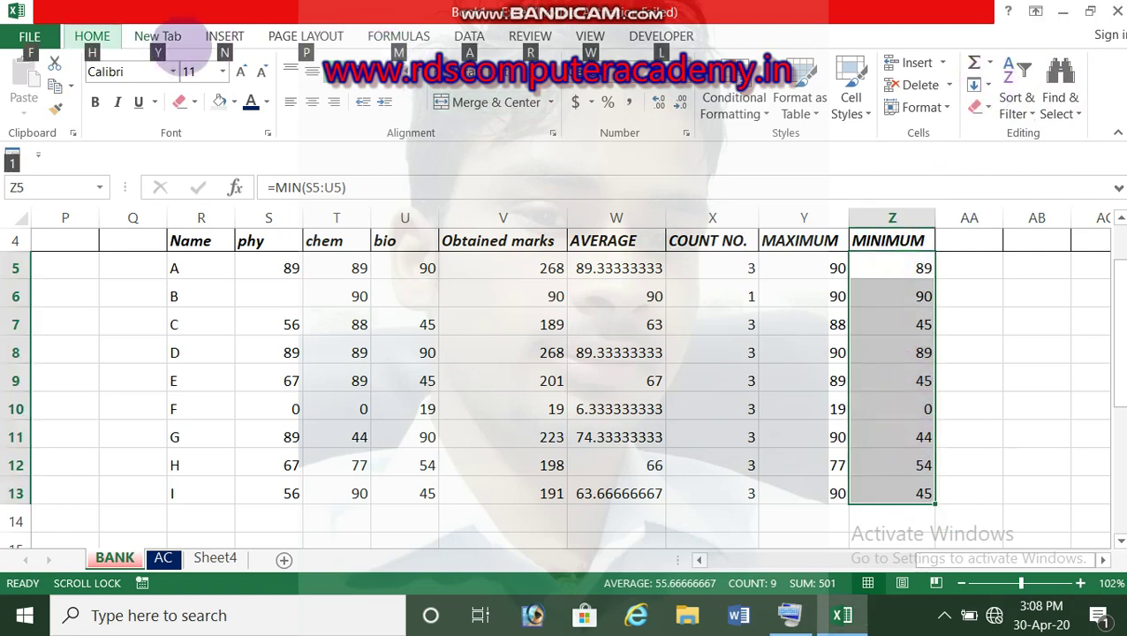
{"action": "key", "text": "h"}
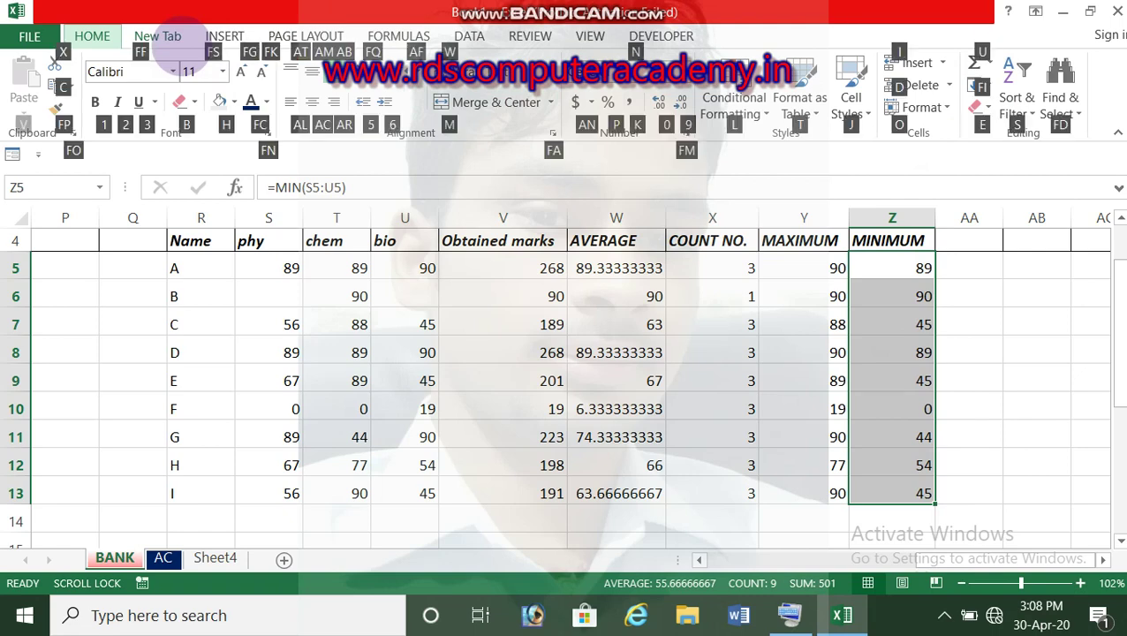
{"action": "key", "text": "f"}
{"action": "key", "text": "i"}
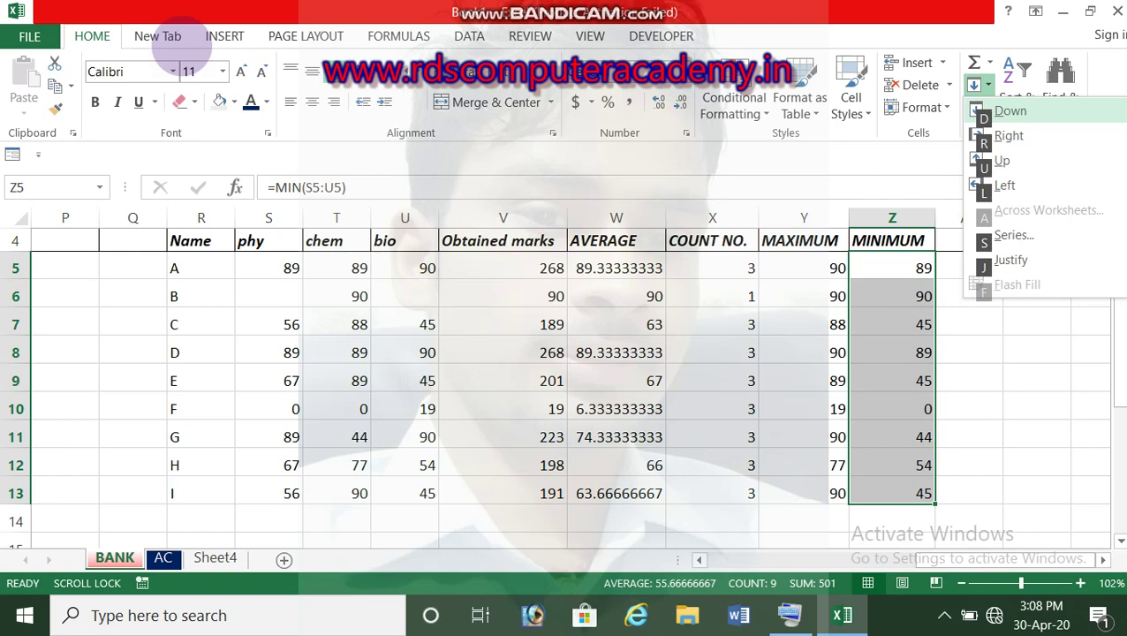
{"action": "key", "text": "Down"}
{"action": "key", "text": "Down"}
{"action": "key", "text": "Up"}
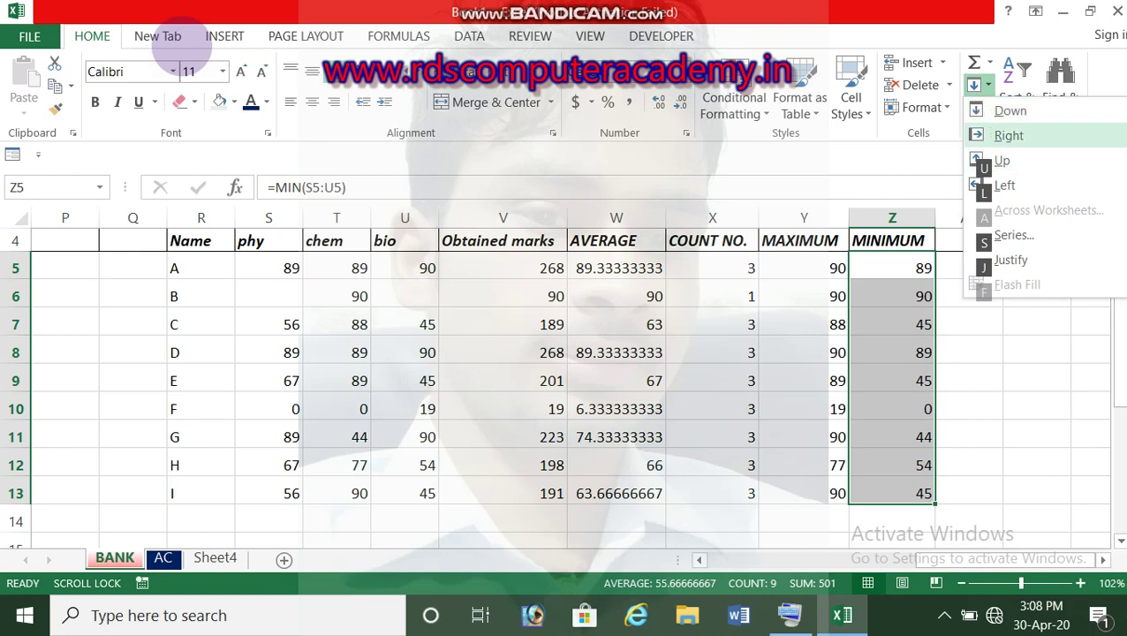
{"action": "key", "text": "Return"}
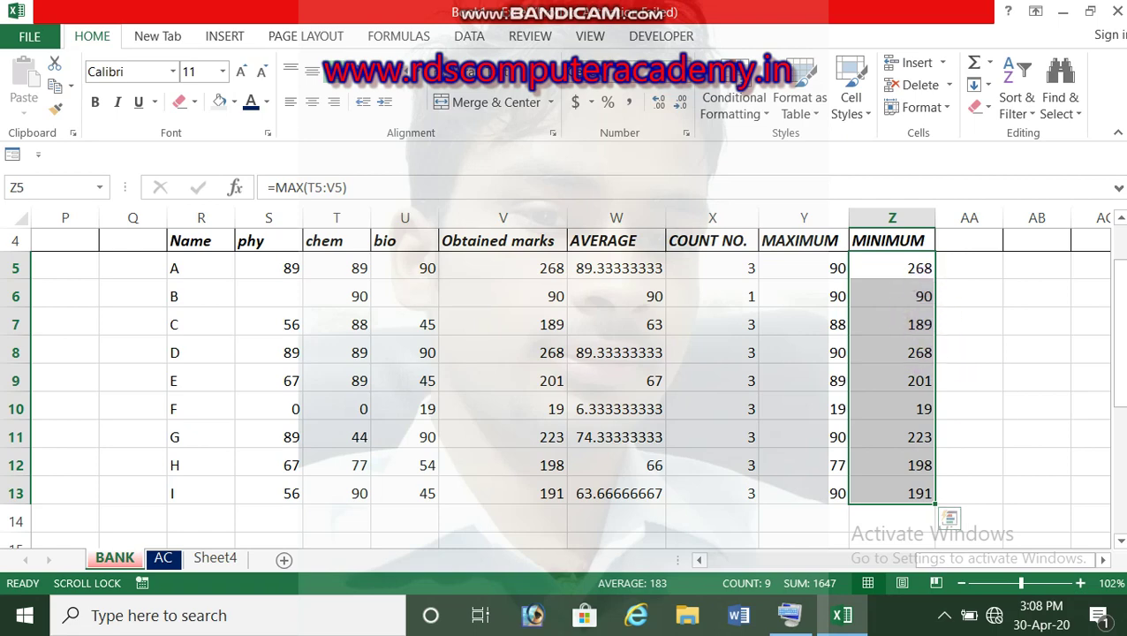
{"action": "key", "text": "ctrl+z"}
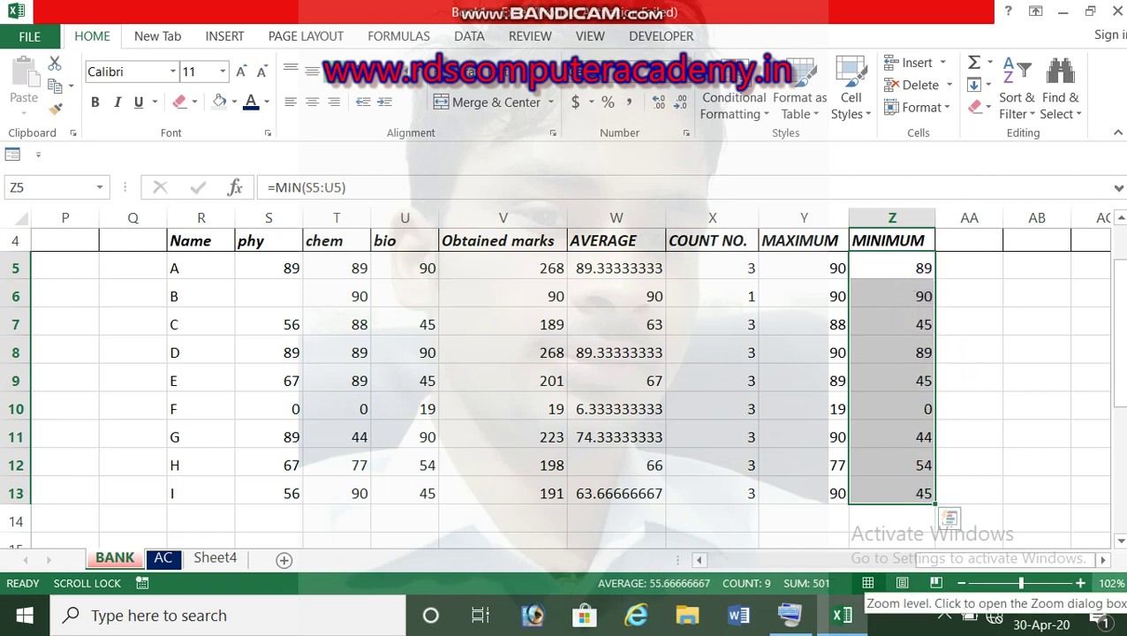
{"action": "type", "text": "H"}
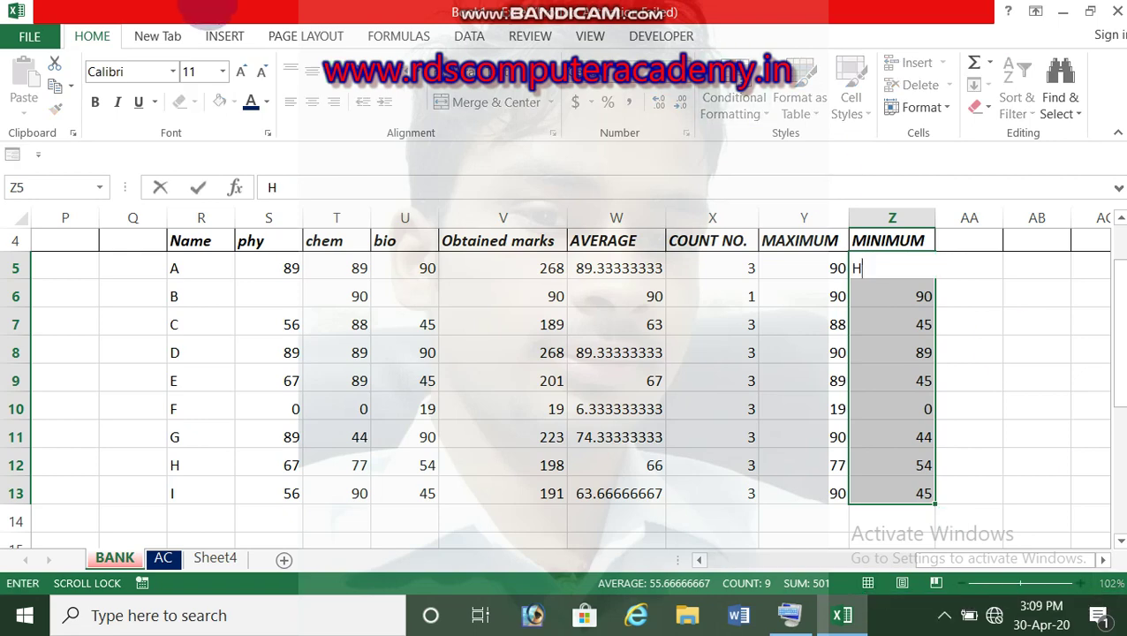
{"action": "key", "text": "ctrl+z"}
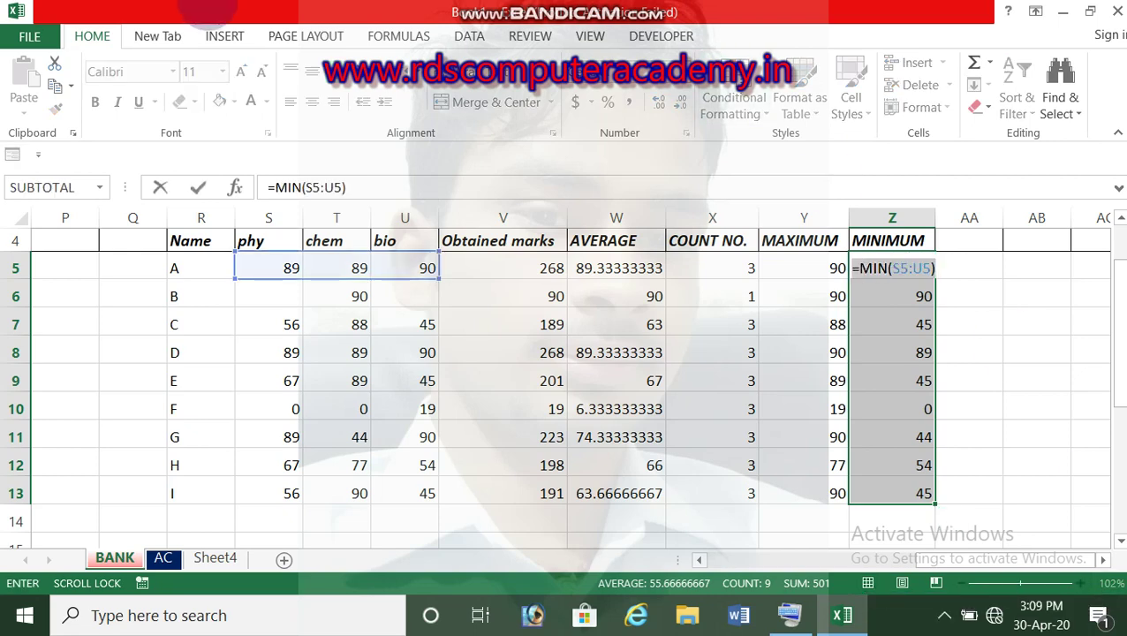
{"action": "key", "text": "Return"}
Try the Fill Left option on the MINIMUM values in Z5:Z13, and restore the formulas
{"action": "key", "text": "alt"}
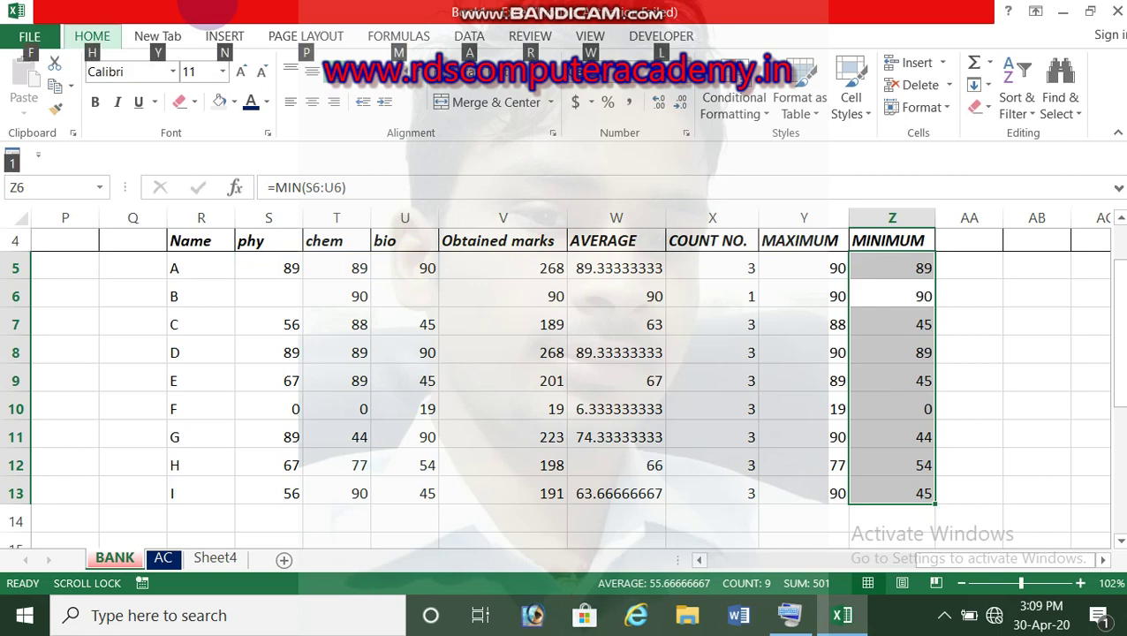
{"action": "key", "text": "h"}
{"action": "key", "text": "f"}
{"action": "key", "text": "i"}
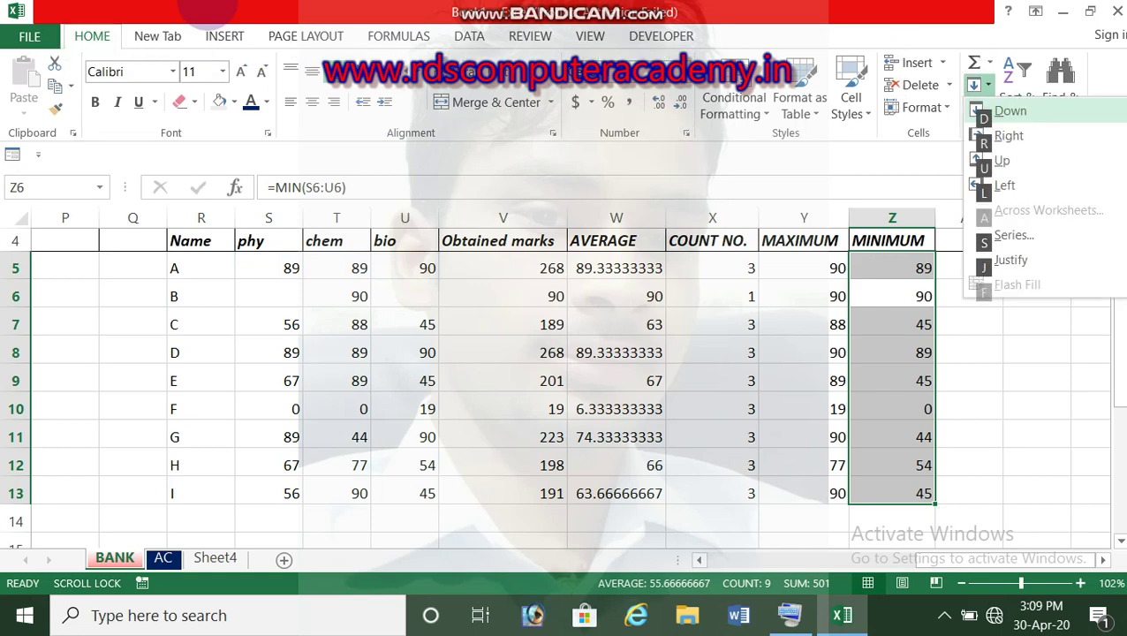
{"action": "key", "text": "Down"}
{"action": "key", "text": "Down"}
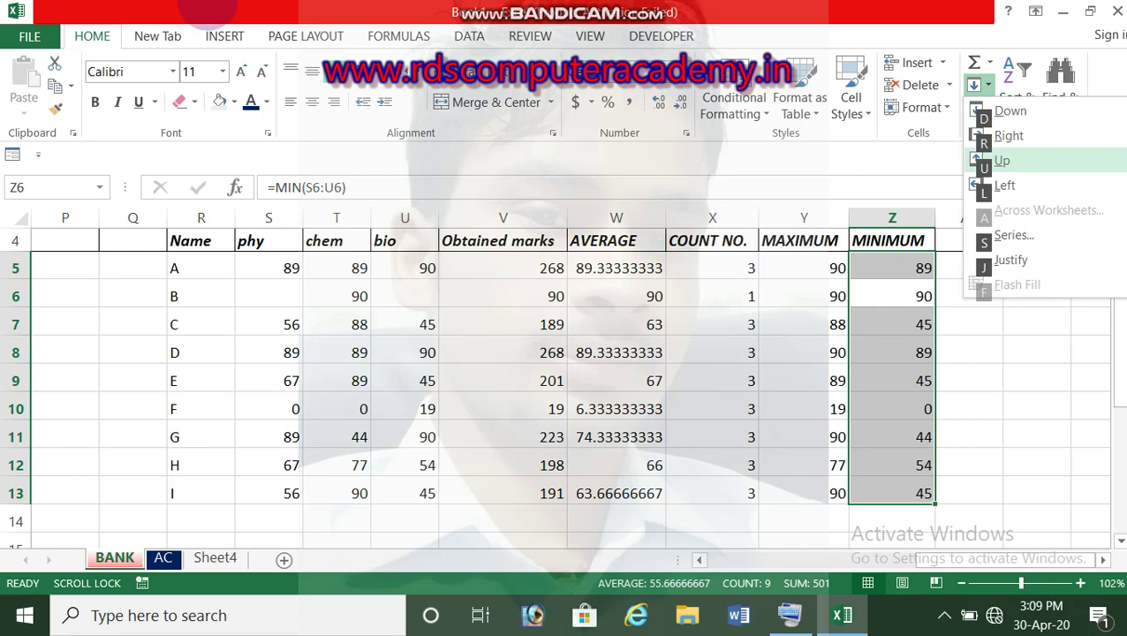
{"action": "key", "text": "Down"}
{"action": "key", "text": "Return"}
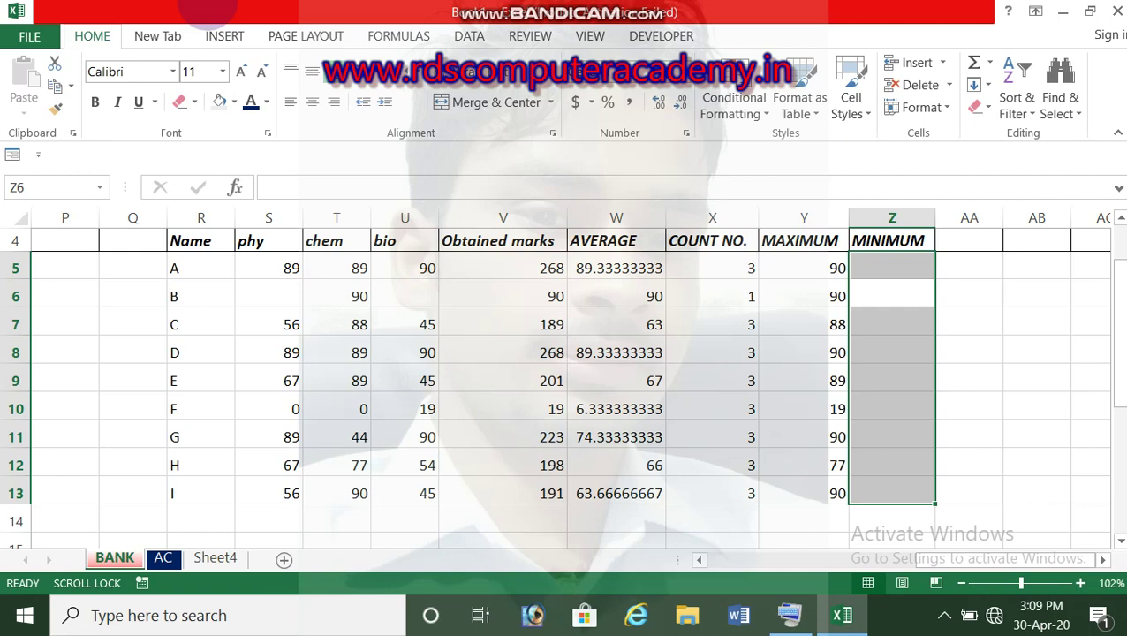
{"action": "key", "text": "ctrl+v"}
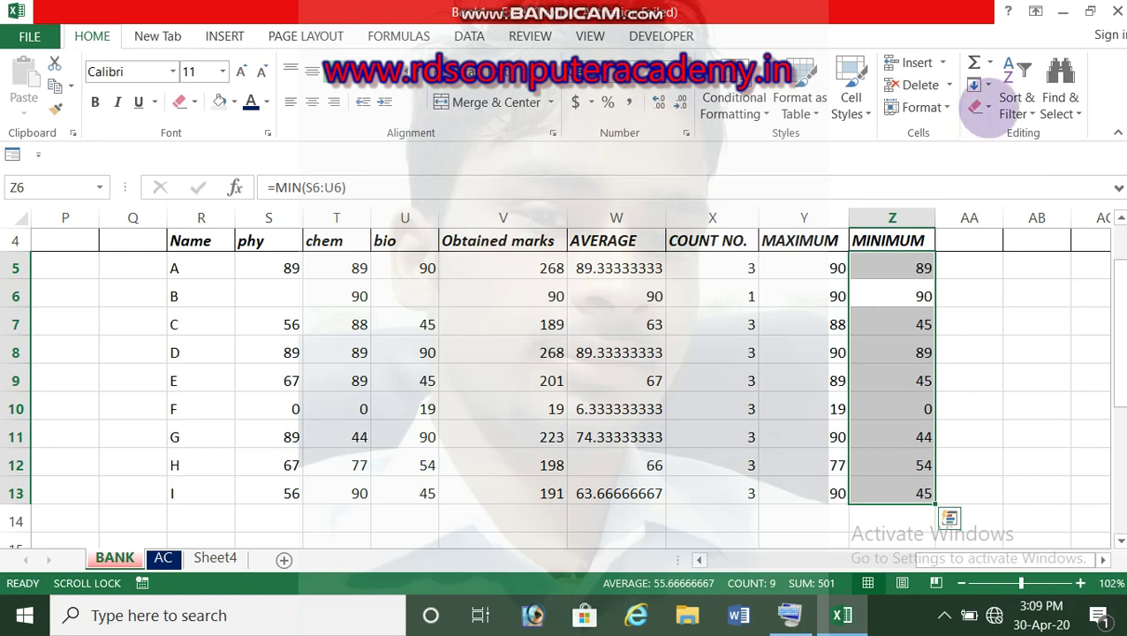
Apply Clear All to the MINIMUM values in Z5:Z13, and undo the clearing
{"action": "key", "text": "alt"}
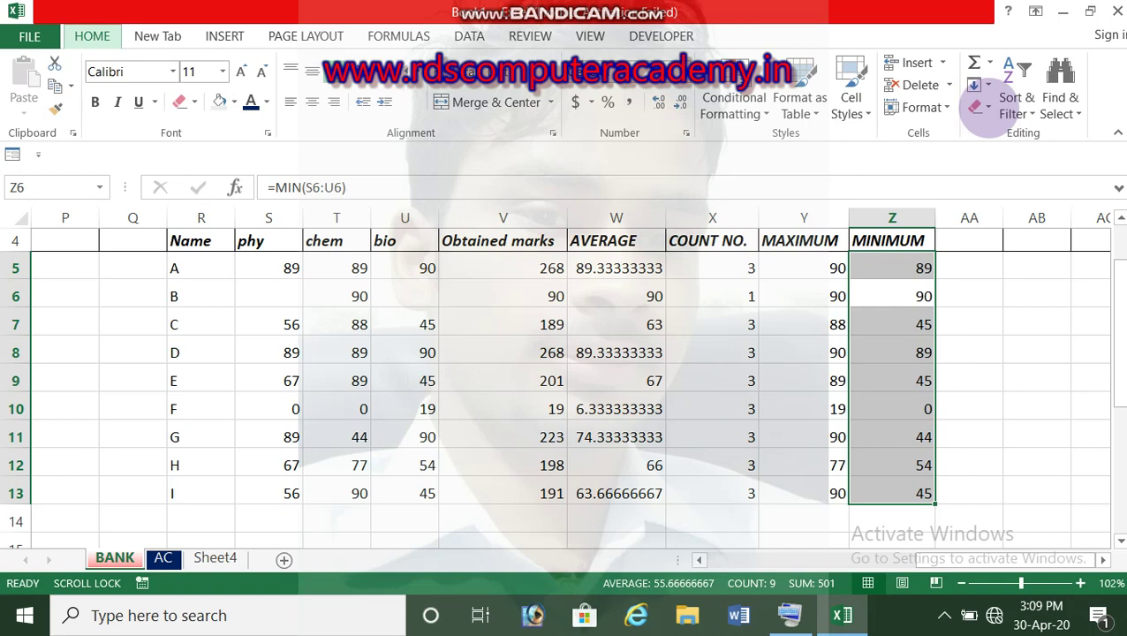
{"action": "key", "text": "h"}
{"action": "key", "text": "e"}
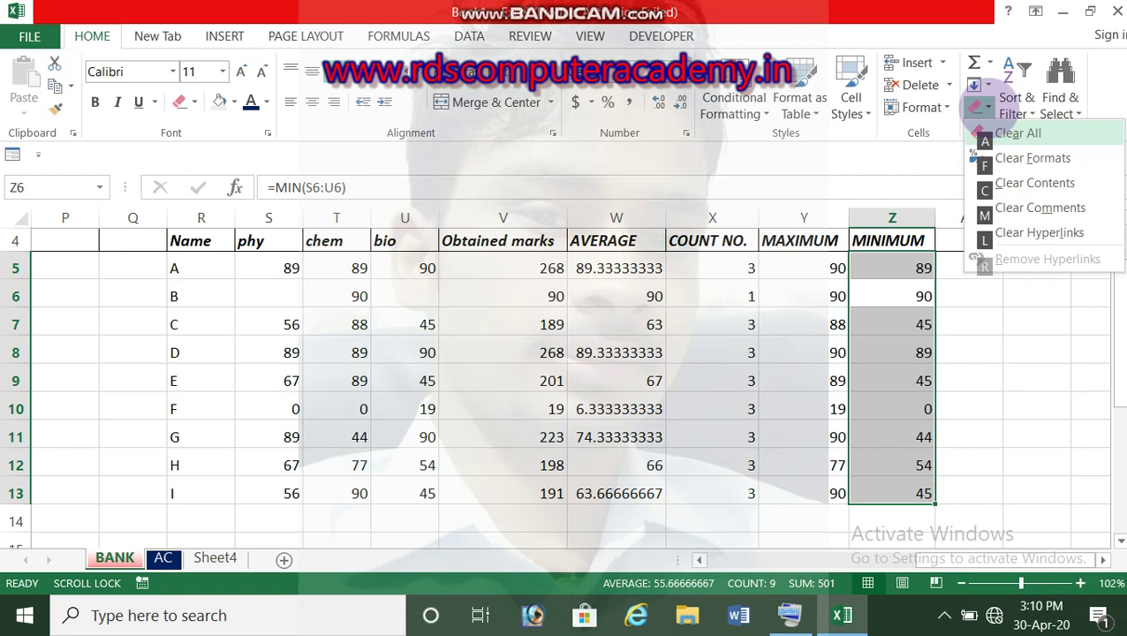
{"action": "key", "text": "Down"}
{"action": "key", "text": "Up"}
{"action": "key", "text": "Down"}
{"action": "key", "text": "Down"}
{"action": "key", "text": "Down"}
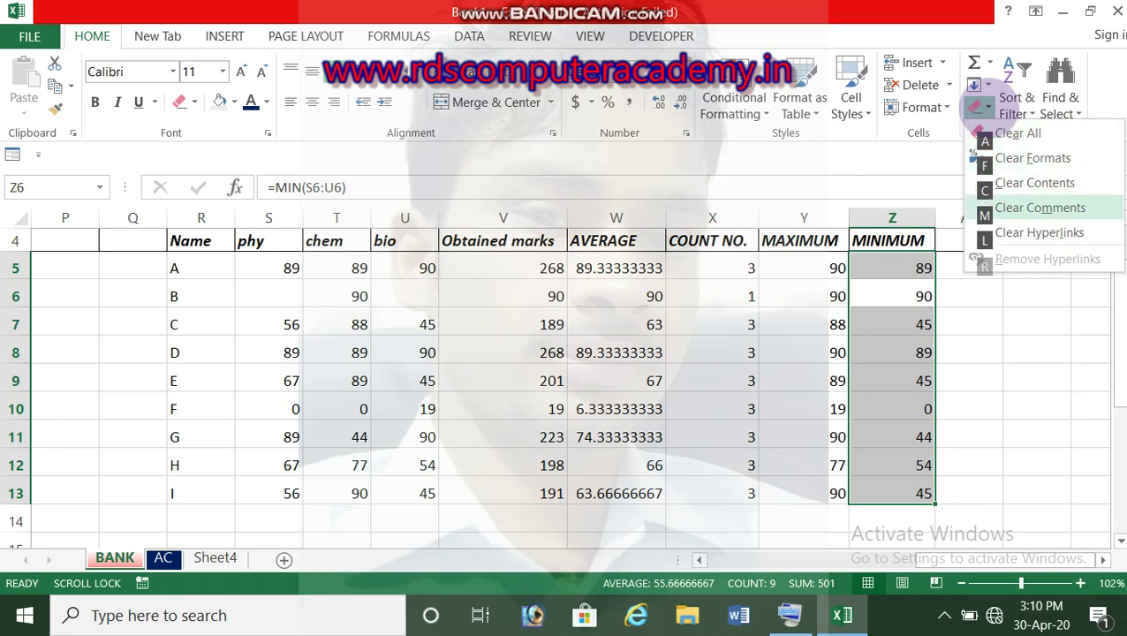
{"action": "key", "text": "Up"}
{"action": "key", "text": "Up"}
{"action": "key", "text": "Up"}
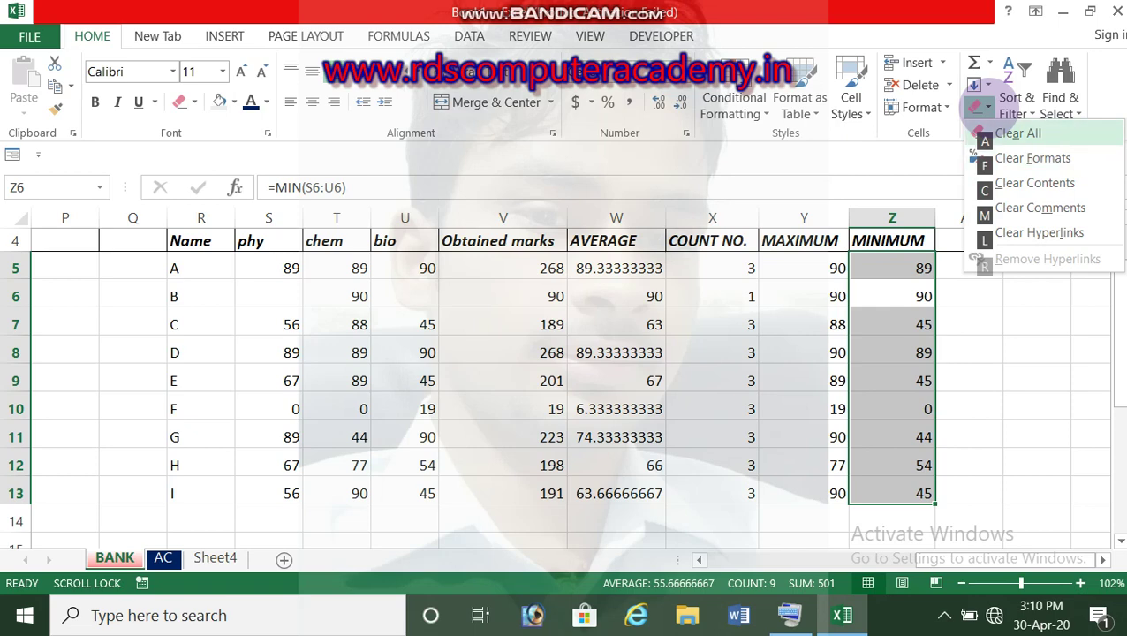
{"action": "key", "text": "Return"}
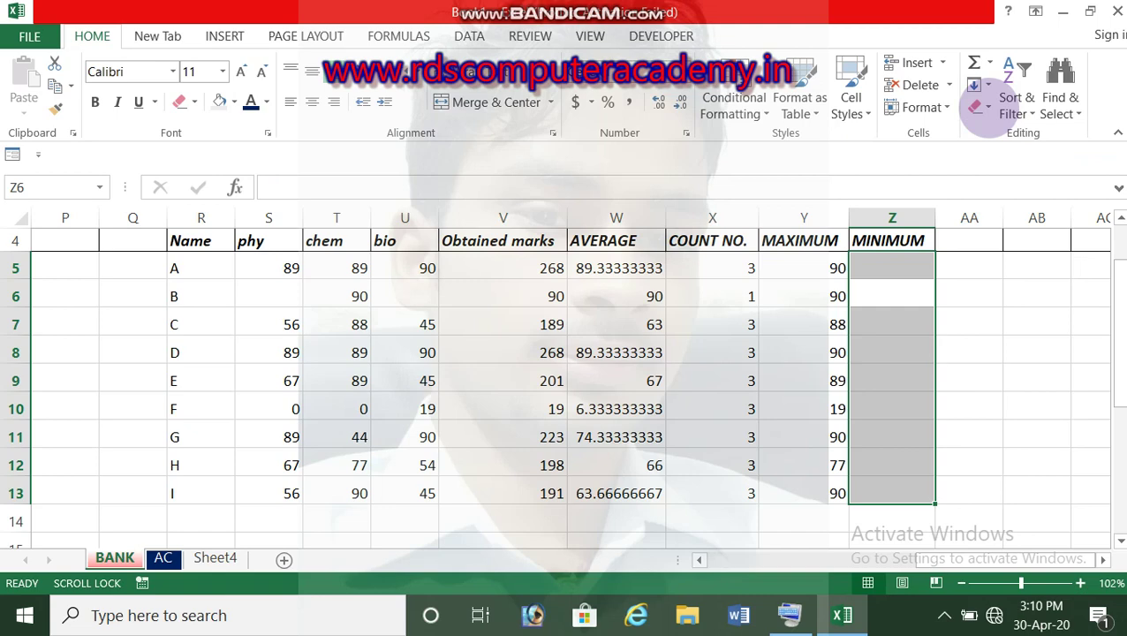
{"action": "key", "text": "ctrl+z"}
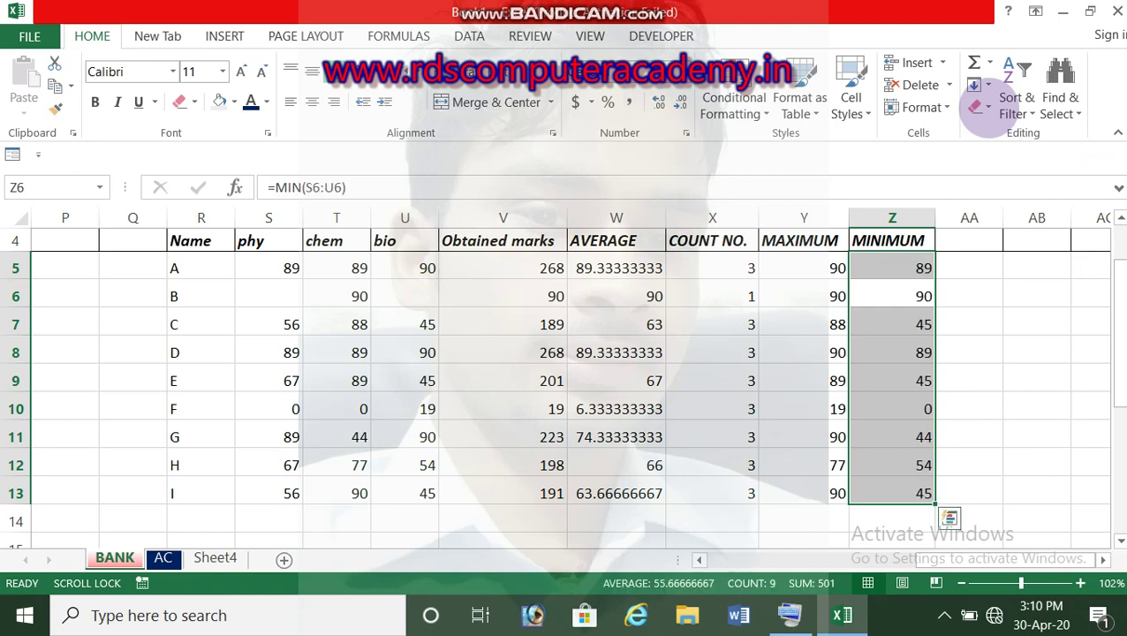
Make the MINIMUM values in Z5:Z13 bold, italic and underlined
{"action": "left_click", "coordinate": [95, 101]}
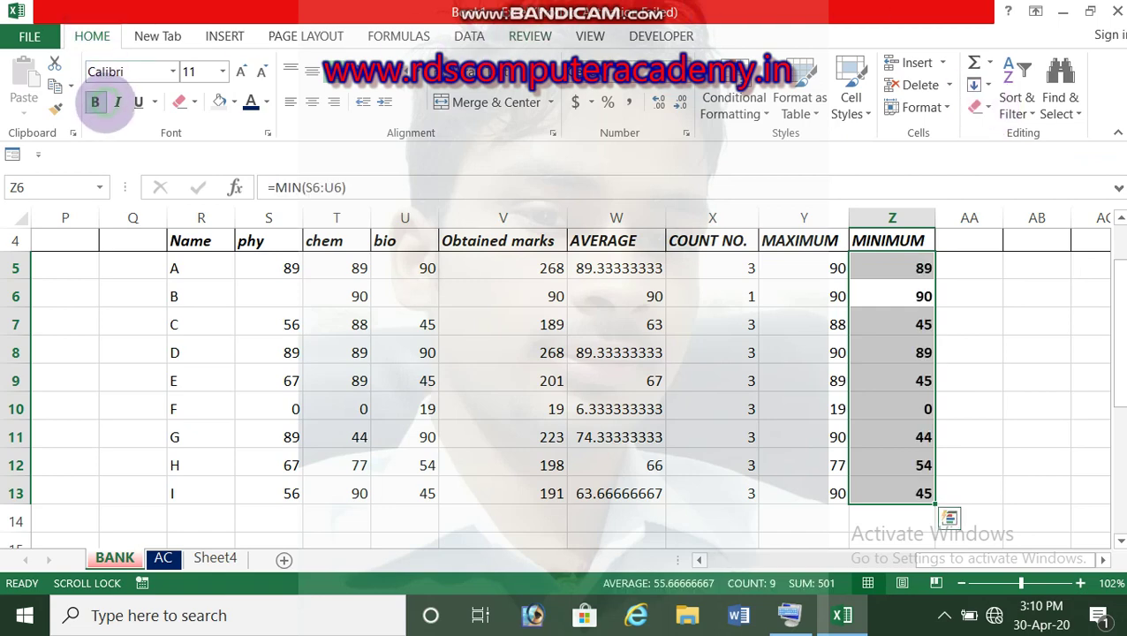
{"action": "left_click", "coordinate": [117, 101]}
{"action": "left_click", "coordinate": [139, 101]}
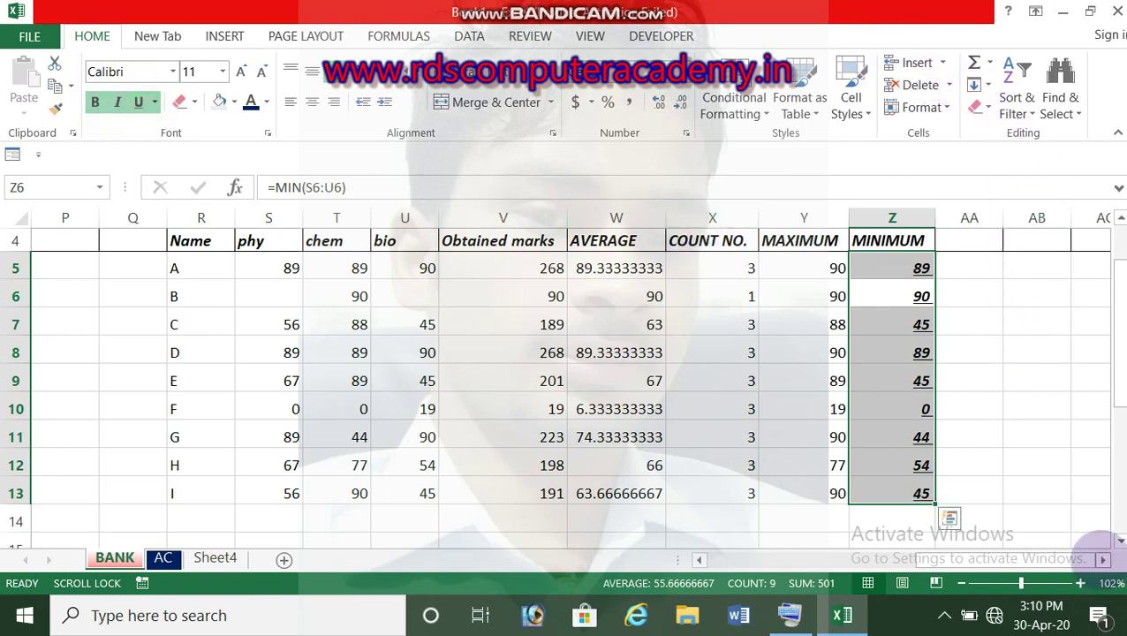
Clear only the formats from the MINIMUM values in Z5:Z13, keeping their formulas
{"action": "key", "text": "alt"}
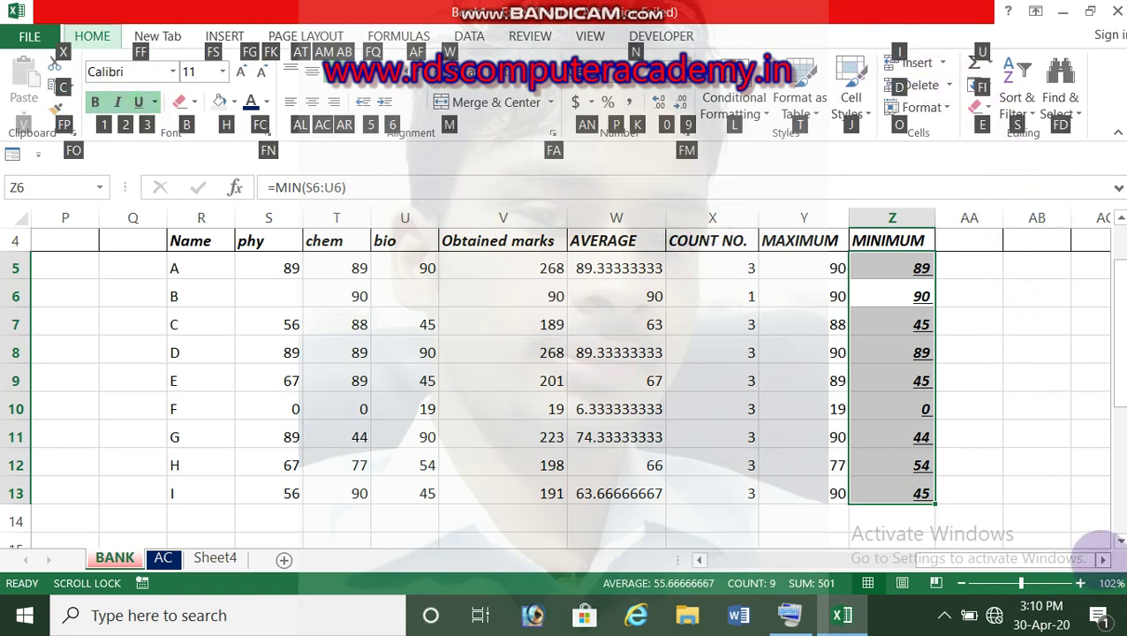
{"action": "key", "text": "e"}
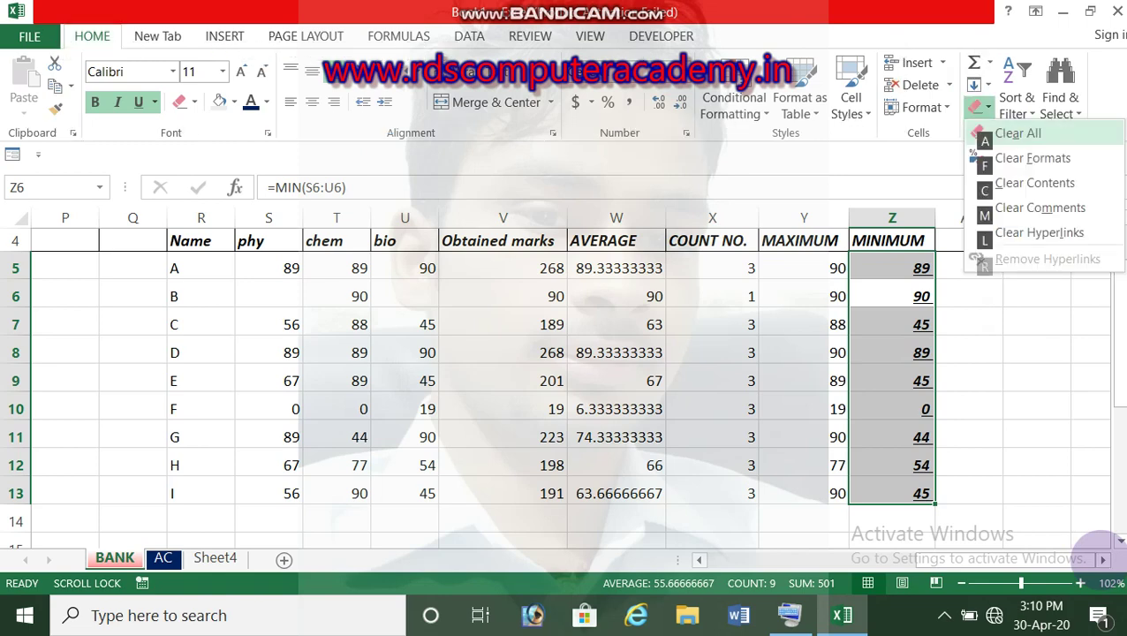
{"action": "key", "text": "Down"}
{"action": "key", "text": "Return"}
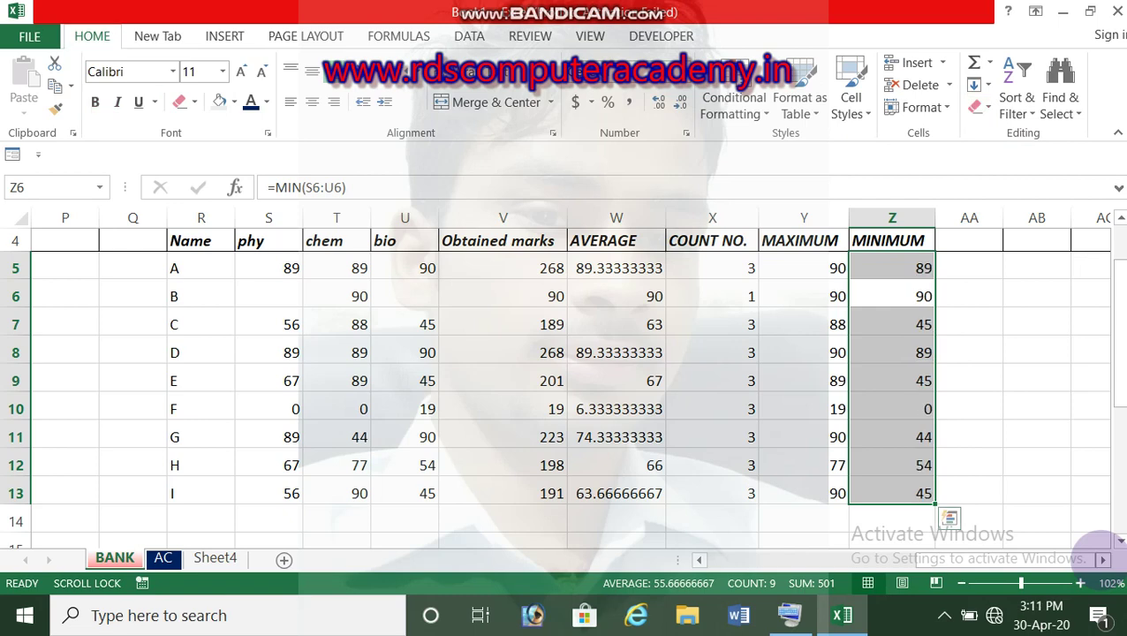
Clear only the contents of the MINIMUM cells Z5:Z13, and undo the clearing
{"action": "key", "text": "alt"}
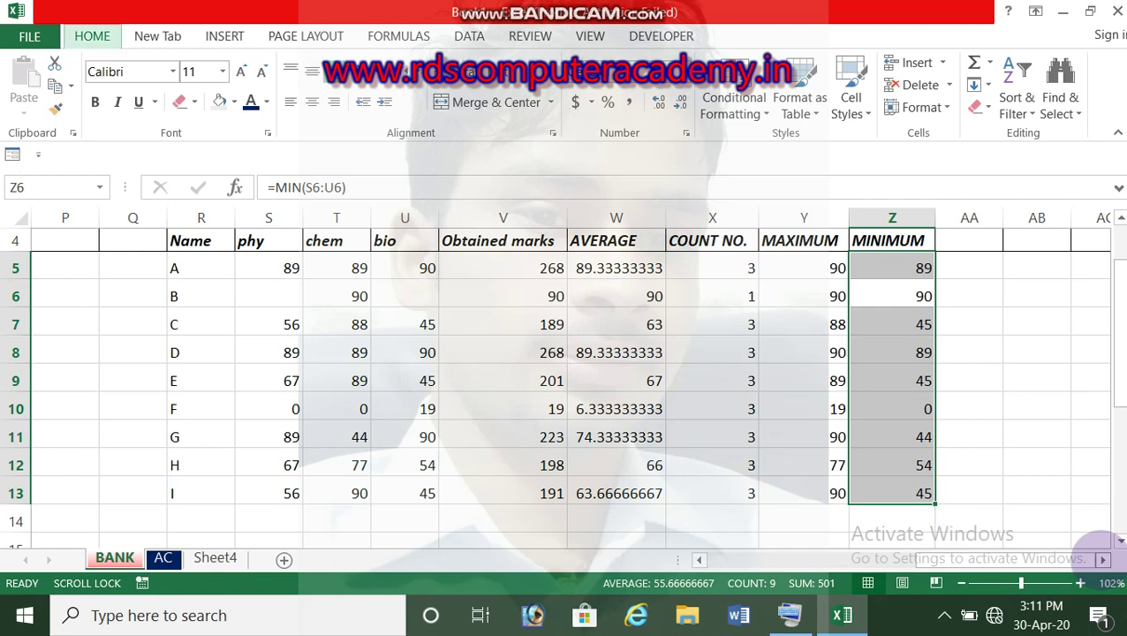
{"action": "key", "text": "h"}
{"action": "key", "text": "e"}
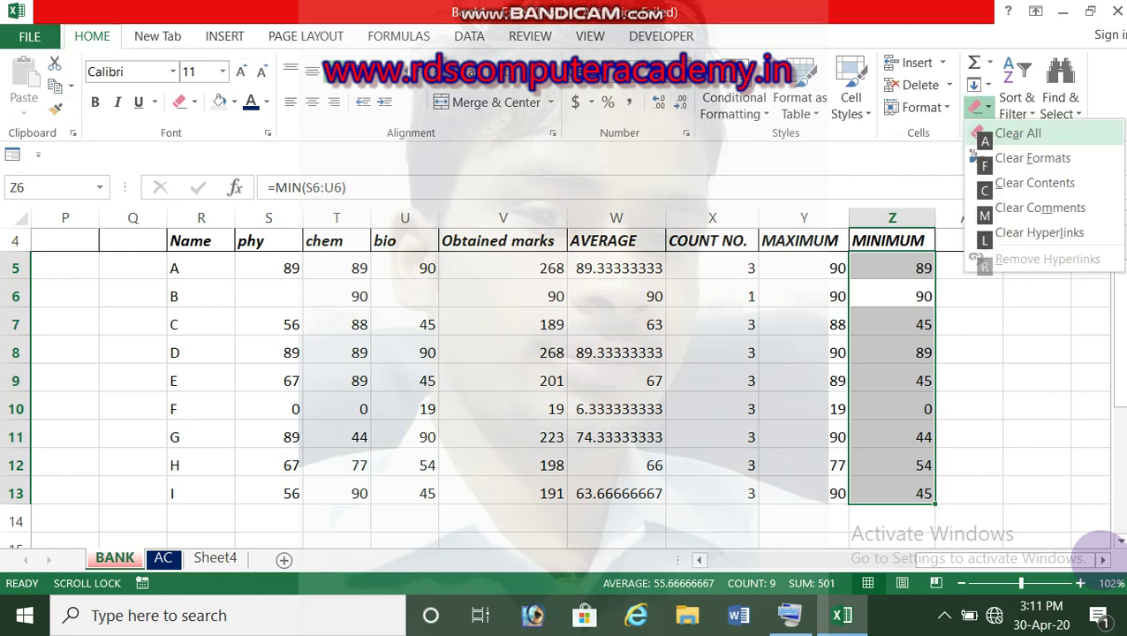
{"action": "key", "text": "Down"}
{"action": "key", "text": "Down"}
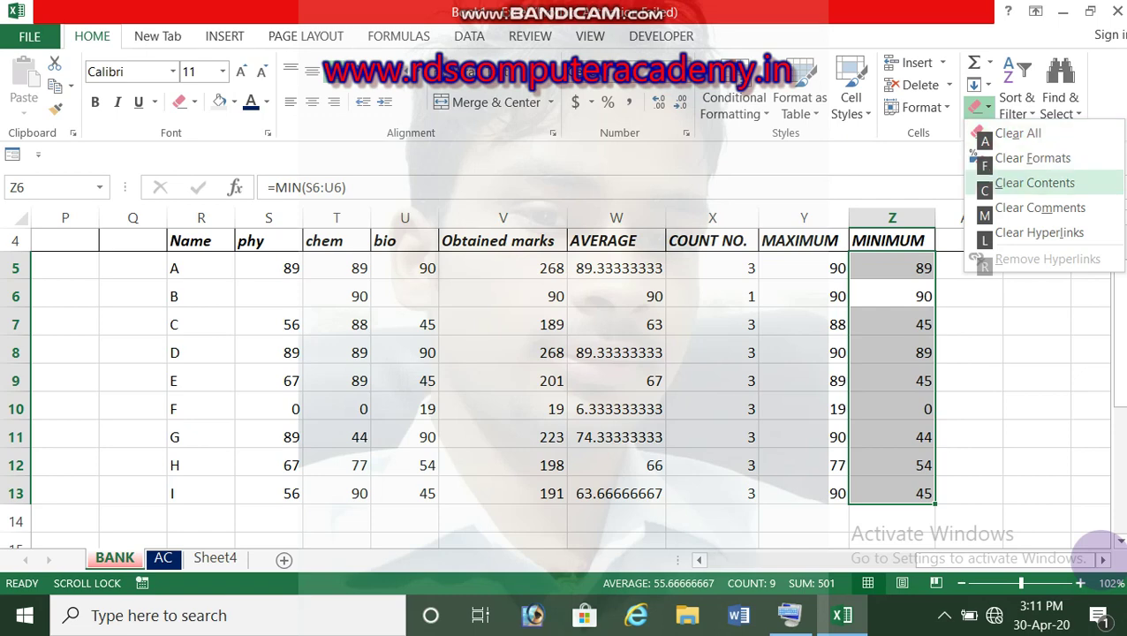
{"action": "key", "text": "Return"}
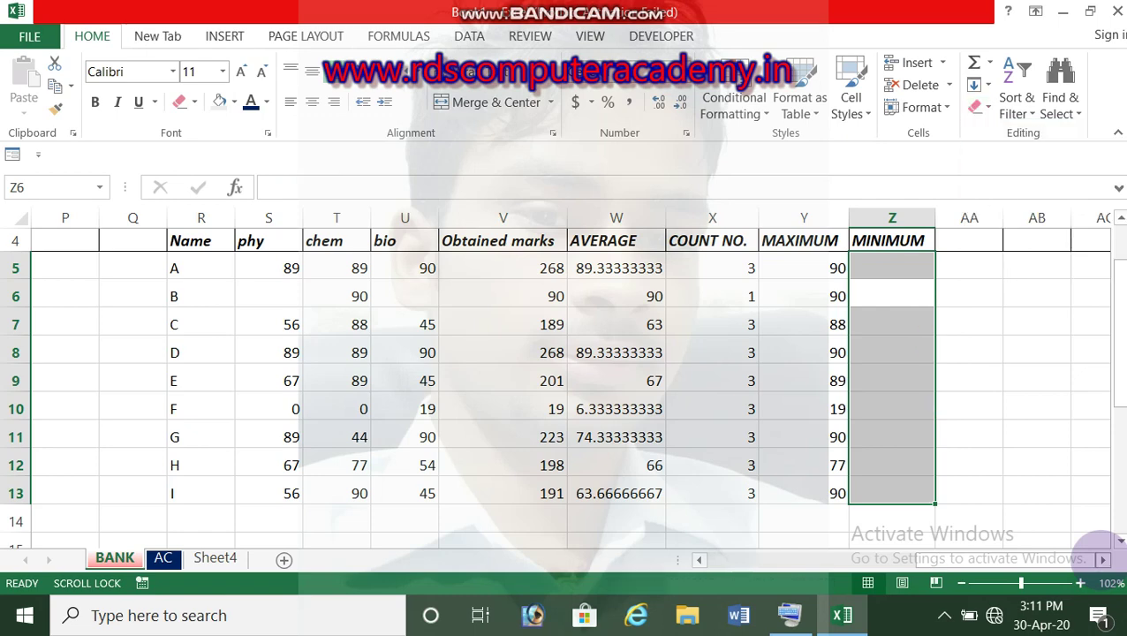
{"action": "key", "text": "ctrl+z"}
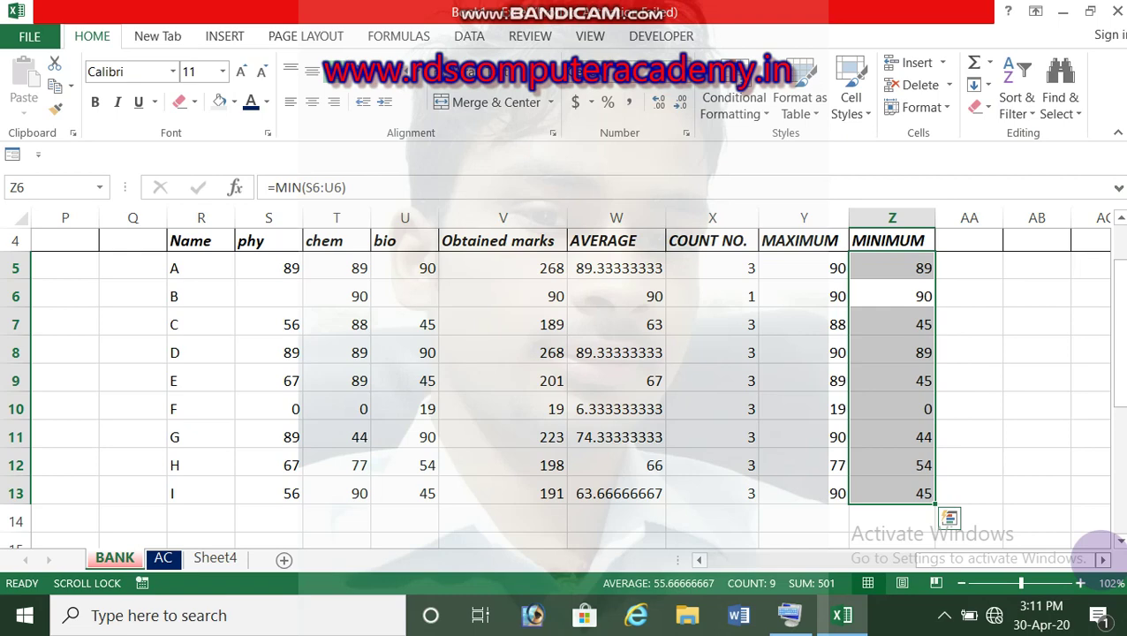
Make the MINIMUM values in Z5:Z13 bold, and clear only the contents of those cells
{"action": "key", "text": "ctrl+b"}
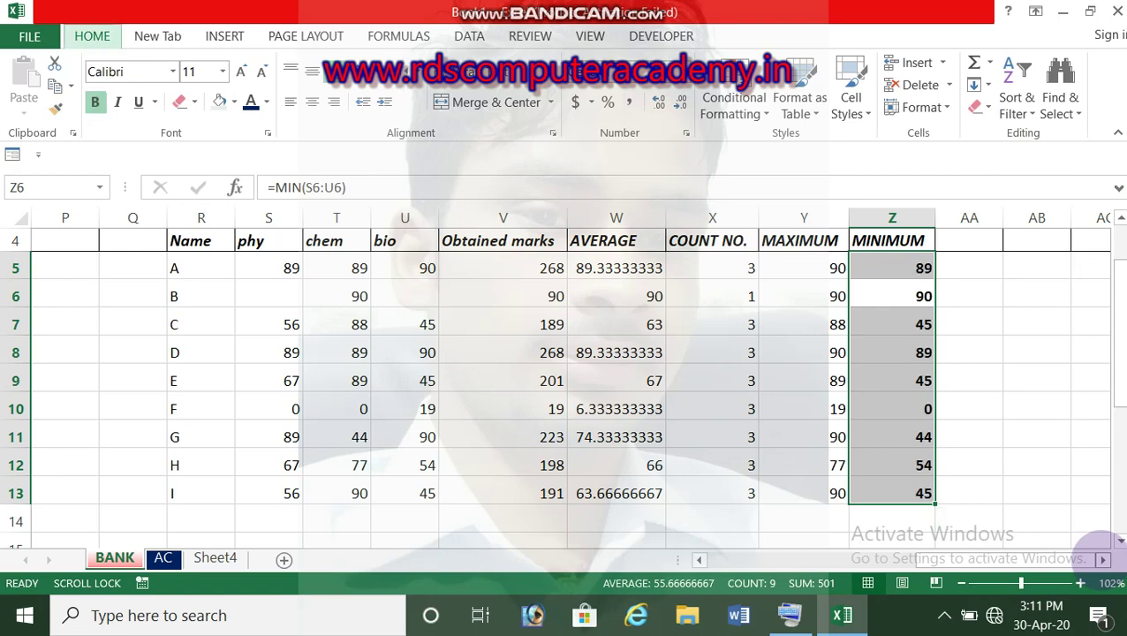
{"action": "key", "text": "alt"}
{"action": "key", "text": "h"}
{"action": "key", "text": "e"}
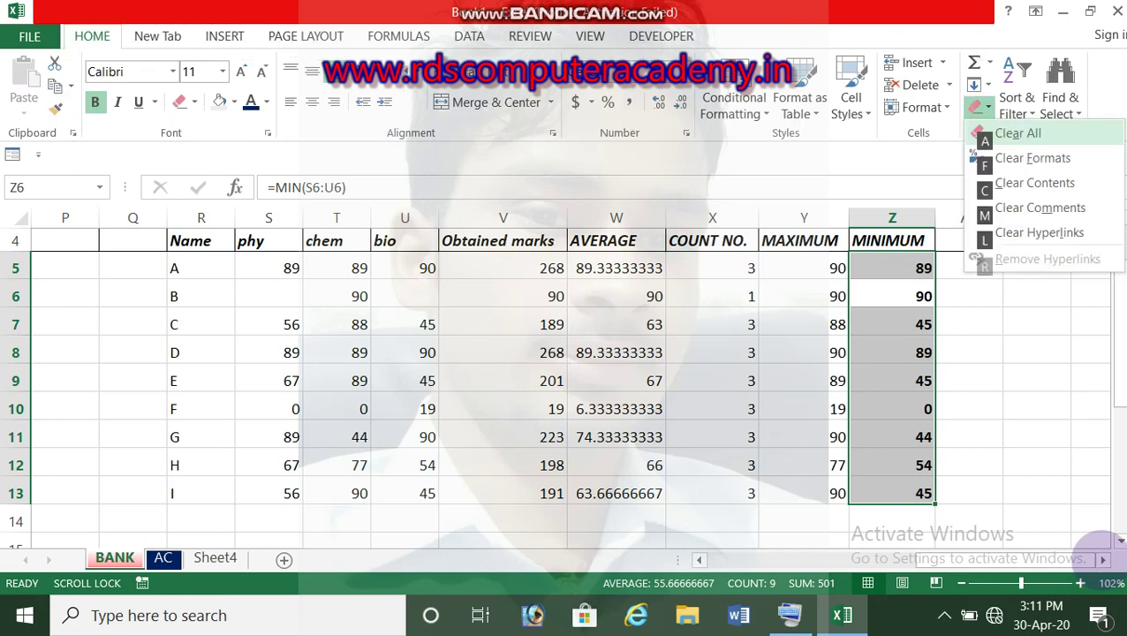
{"action": "key", "text": "Down"}
{"action": "key", "text": "Down"}
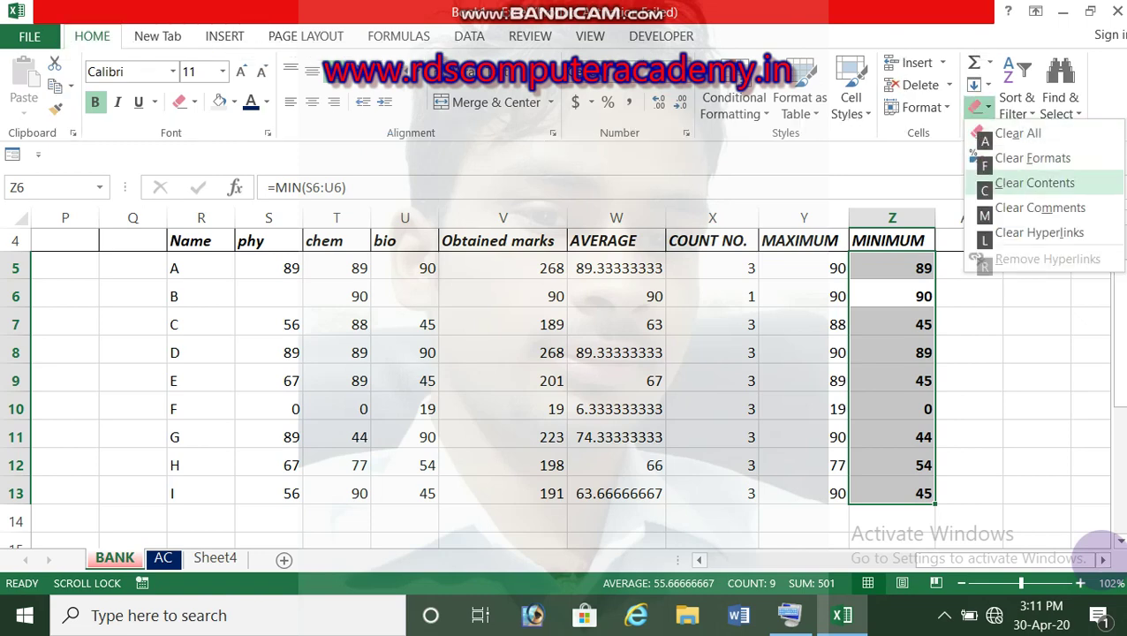
{"action": "key", "text": "Return"}
{"action": "key", "text": "Down"}
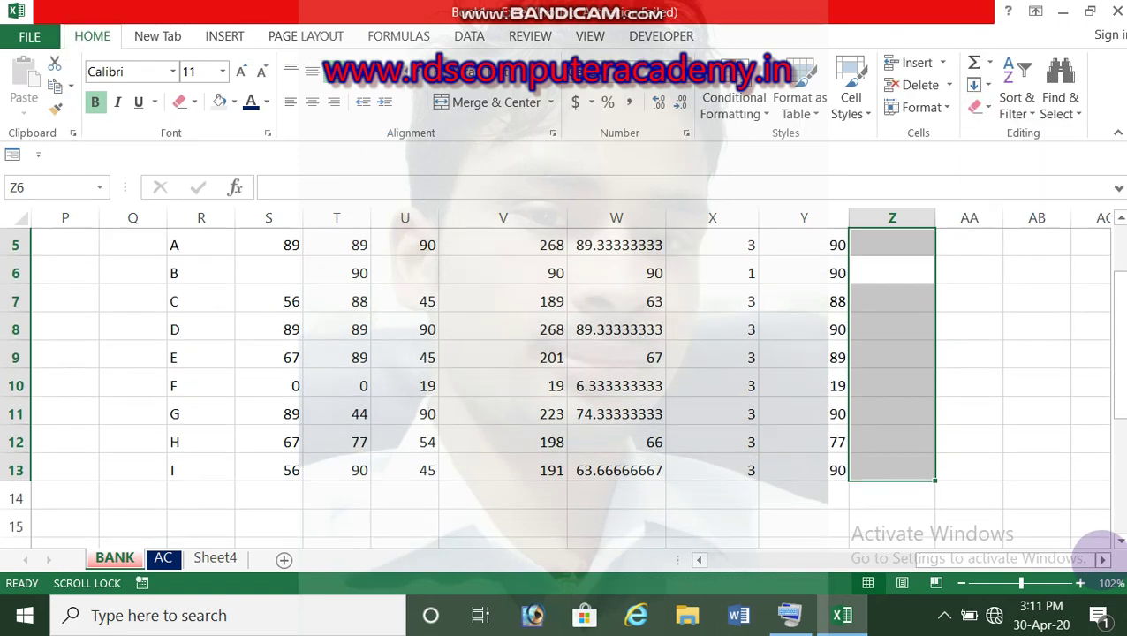
{"action": "key", "text": "Up"}
Enter the sample texts FFF, DFDF, FFF, DFDF, DFDF and DG in cells Z6 to Z11
{"action": "type", "text": "FFF"}
{"action": "key", "text": "Return"}
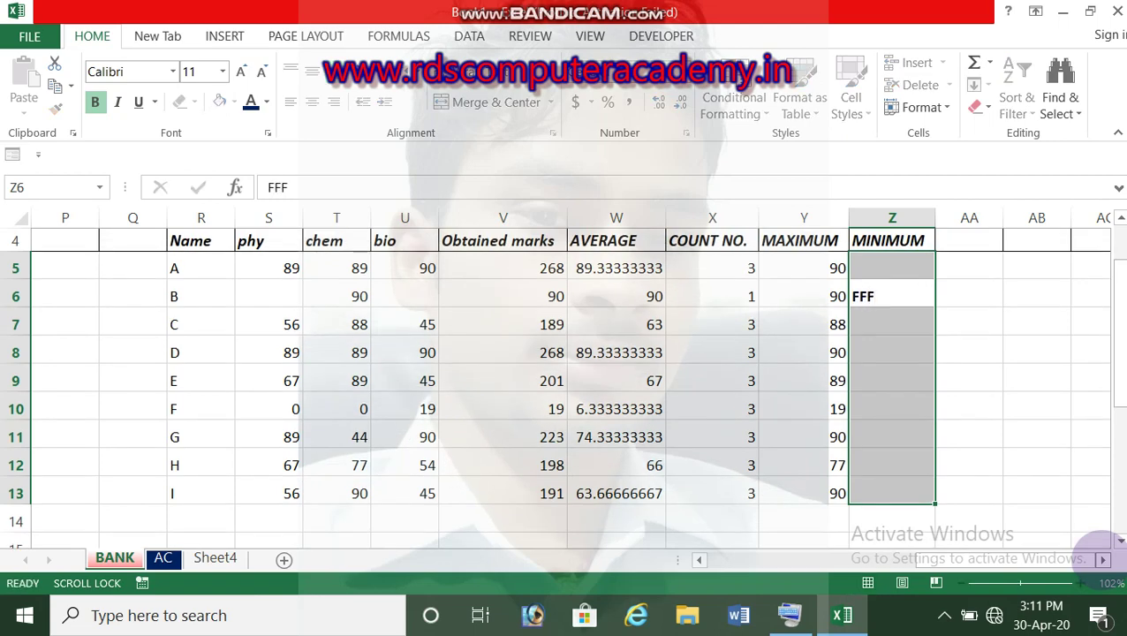
{"action": "type", "text": "DFDF"}
{"action": "key", "text": "Return"}
{"action": "type", "text": "FFF"}
{"action": "key", "text": "Return"}
{"action": "type", "text": "DFDF"}
{"action": "key", "text": "Return"}
{"action": "type", "text": "DFDF"}
{"action": "key", "text": "Return"}
{"action": "type", "text": "DG"}
{"action": "key", "text": "Return"}
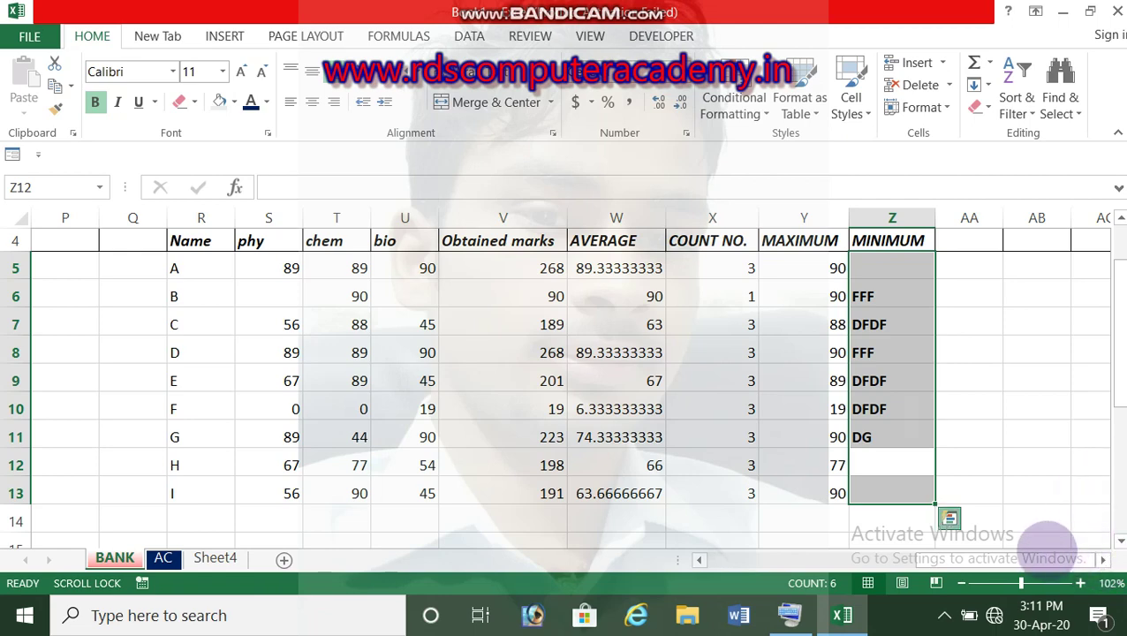
Undo the sample text entries in Z6:Z11 and the clearing of the contents of Z5:Z13
{"action": "left_click", "coordinate": [988, 447]}
{"action": "left_click", "coordinate": [719, 324]}
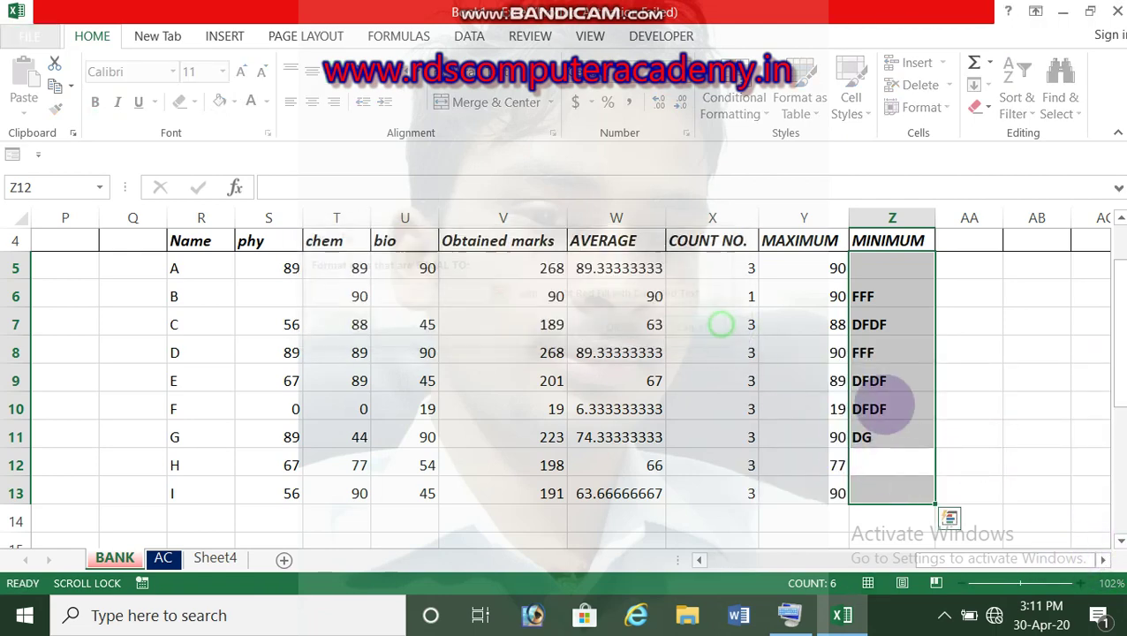
{"action": "left_click", "coordinate": [895, 408]}
{"action": "key", "text": "ctrl+z"}
{"action": "key", "text": "ctrl+z"}
{"action": "key", "text": "ctrl+z"}
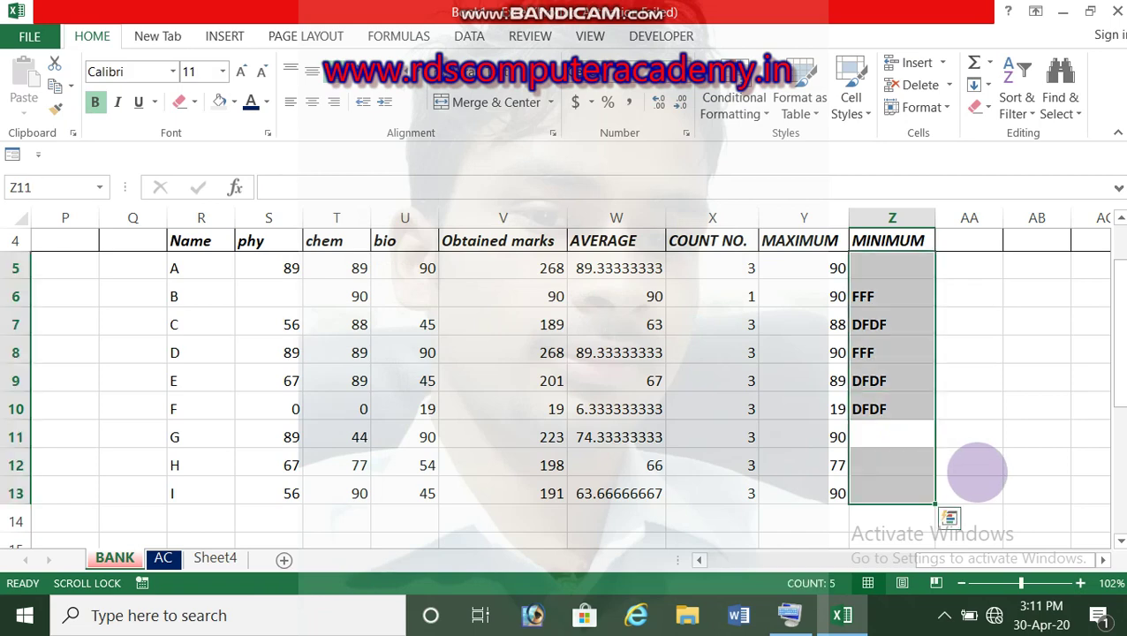
{"action": "key", "text": "ctrl+z"}
{"action": "key", "text": "ctrl+z"}
{"action": "key", "text": "ctrl+z"}
{"action": "key", "text": "ctrl+z"}
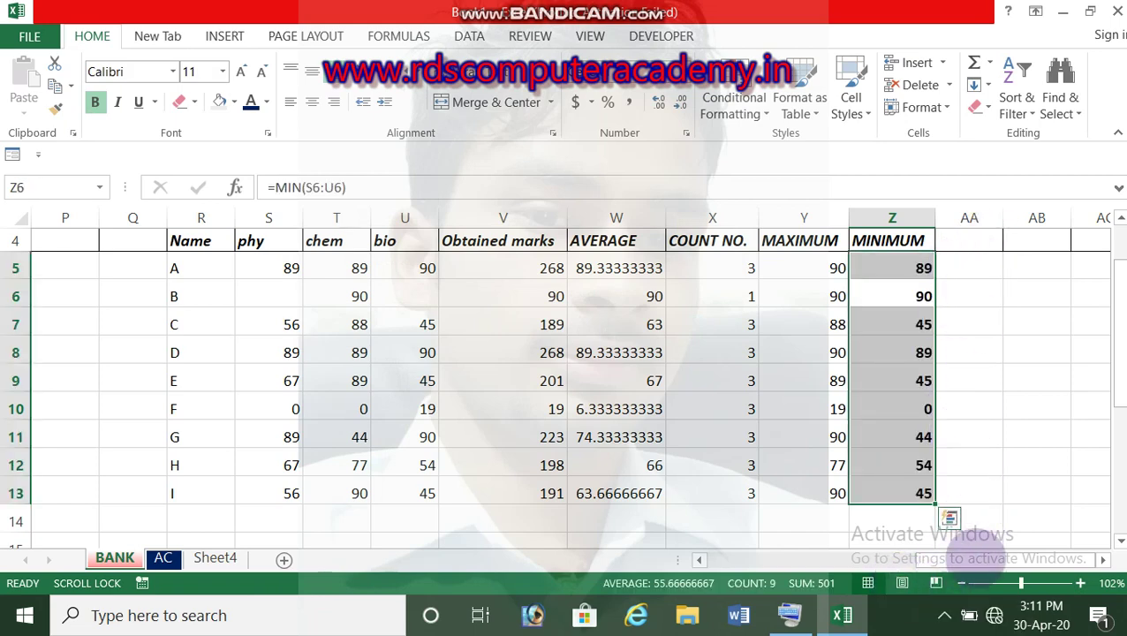
{"action": "left_click", "coordinate": [944, 616]}
{"action": "left_click", "coordinate": [944, 533]}
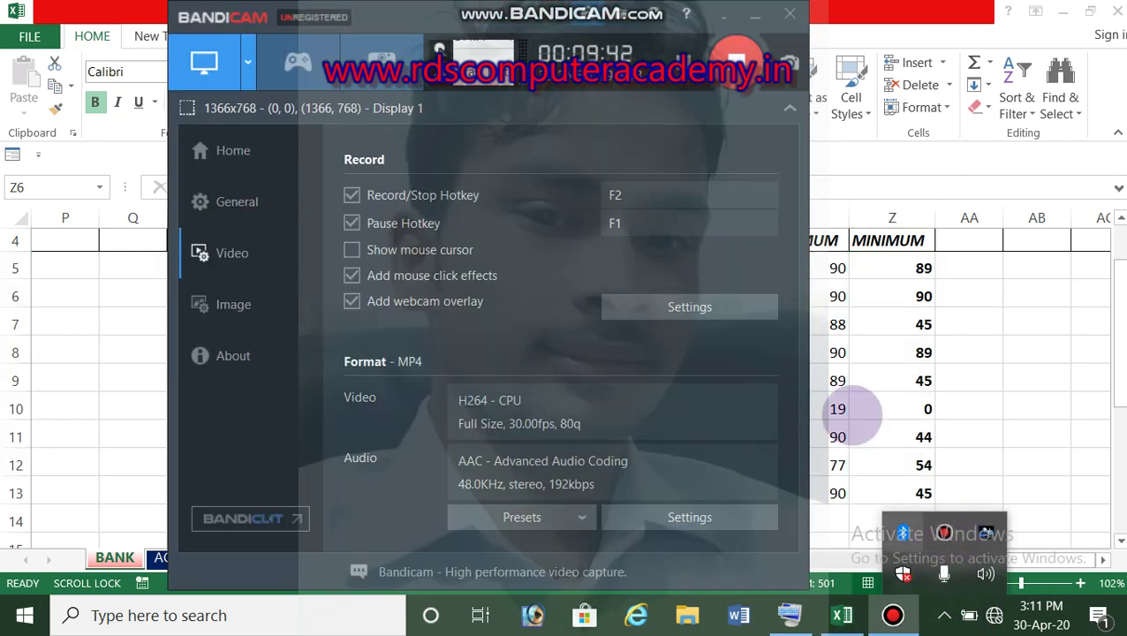
{"action": "left_click", "coordinate": [724, 16]}
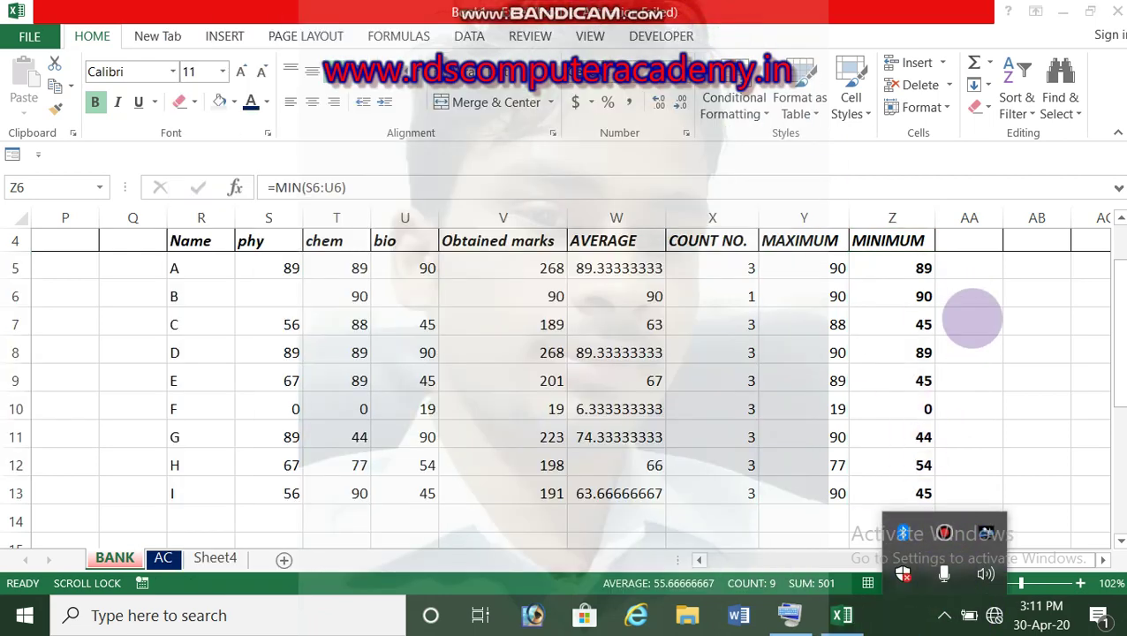
{"action": "left_click", "coordinate": [986, 285]}
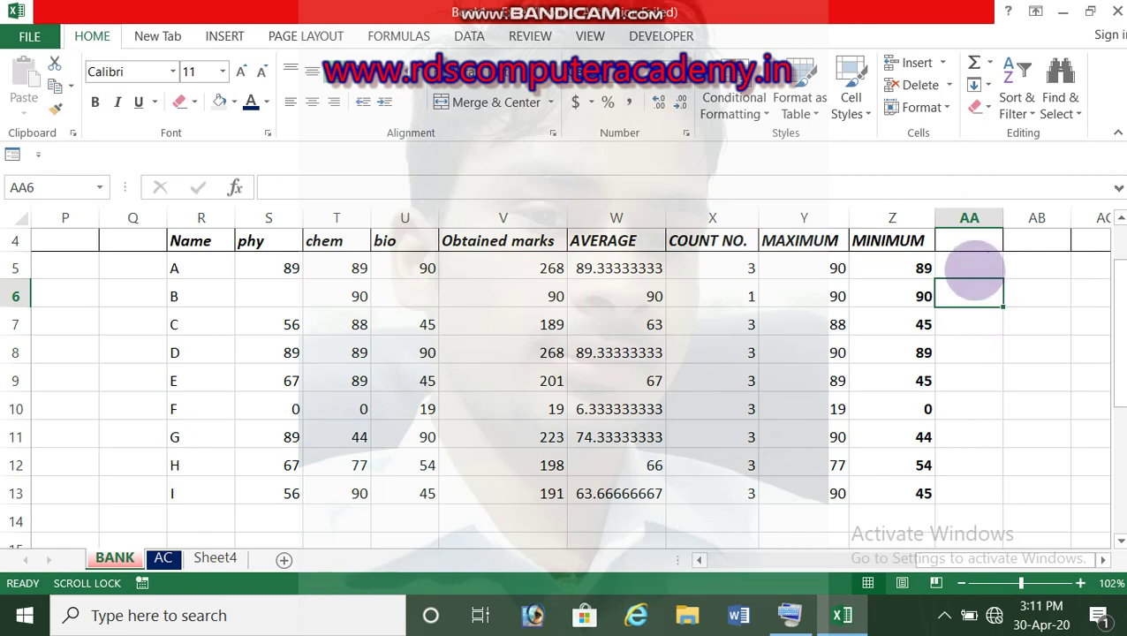